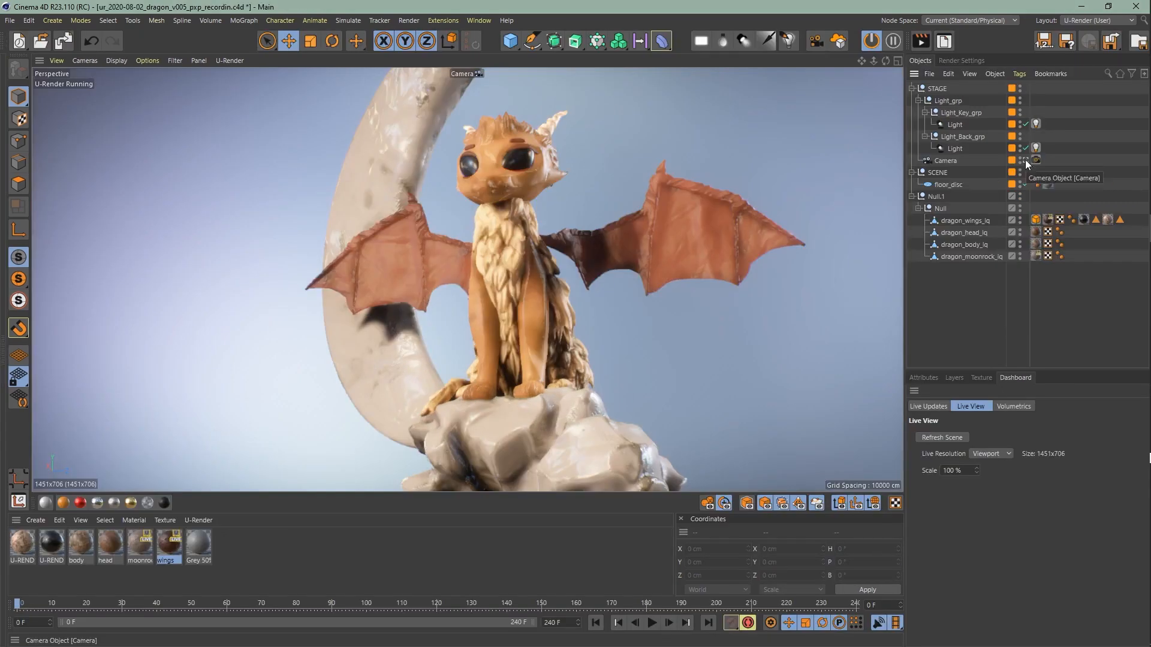
pyautogui.click(657, 623)
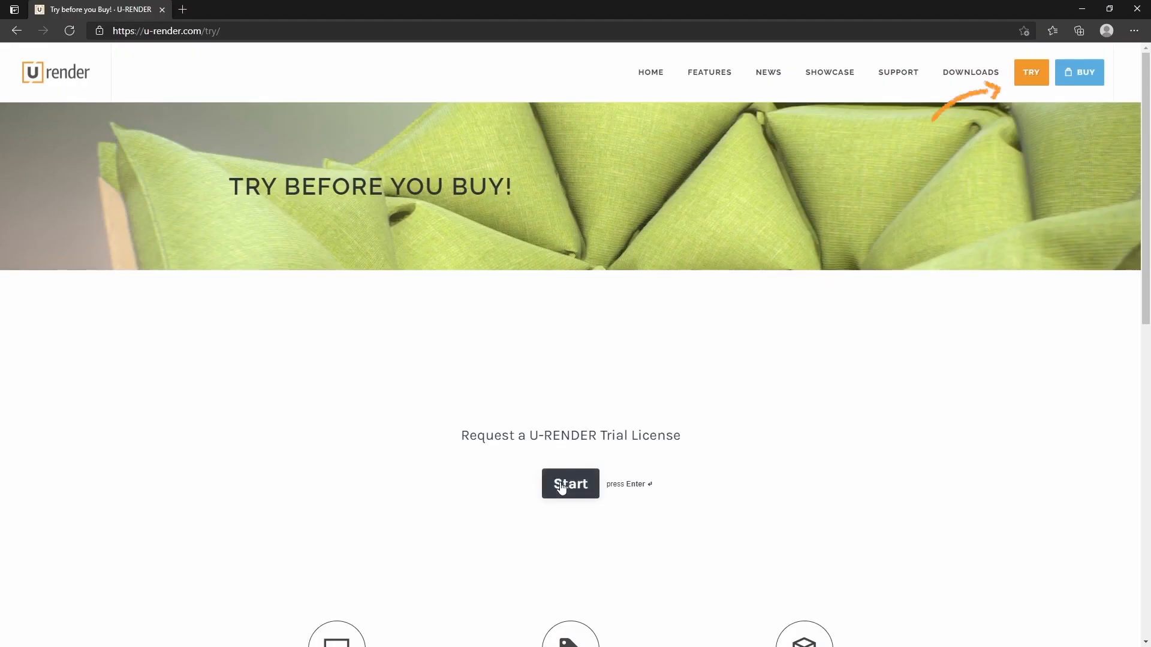
# Step: Start the request for a U-RENDER trial license on the website's Try page
pyautogui.click(561, 485)
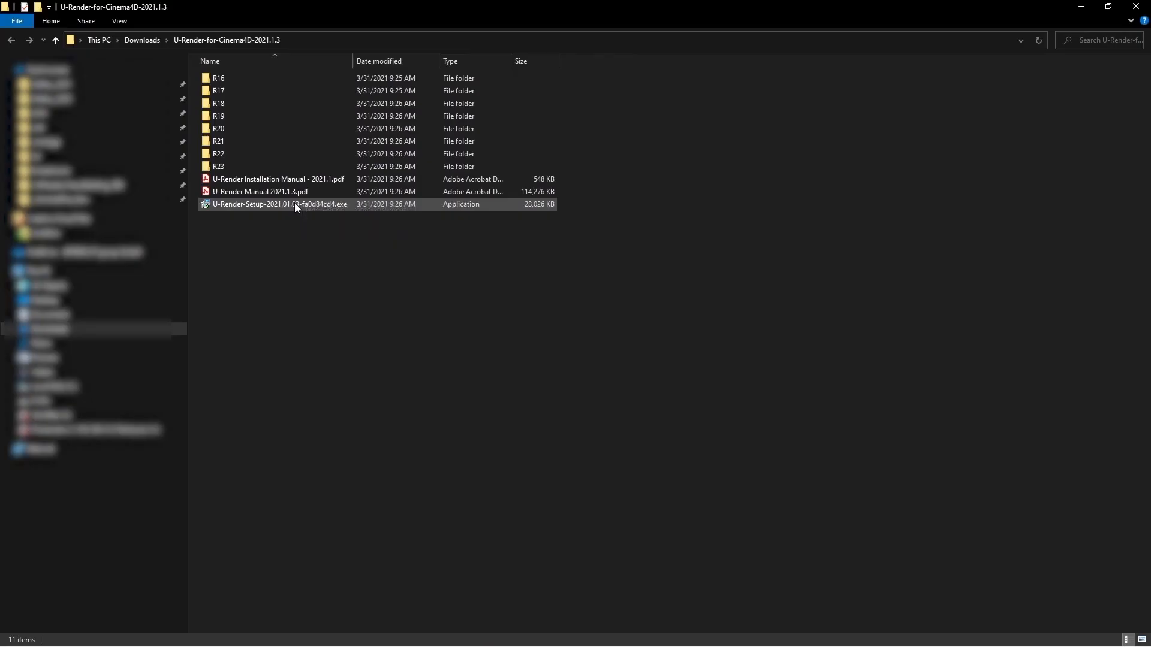
# Step: Run U-Render-Setup-2021.01.03-fa0d84cd4.exe, accept the license agreement and complete the installation
pyautogui.doubleClick(296, 205)
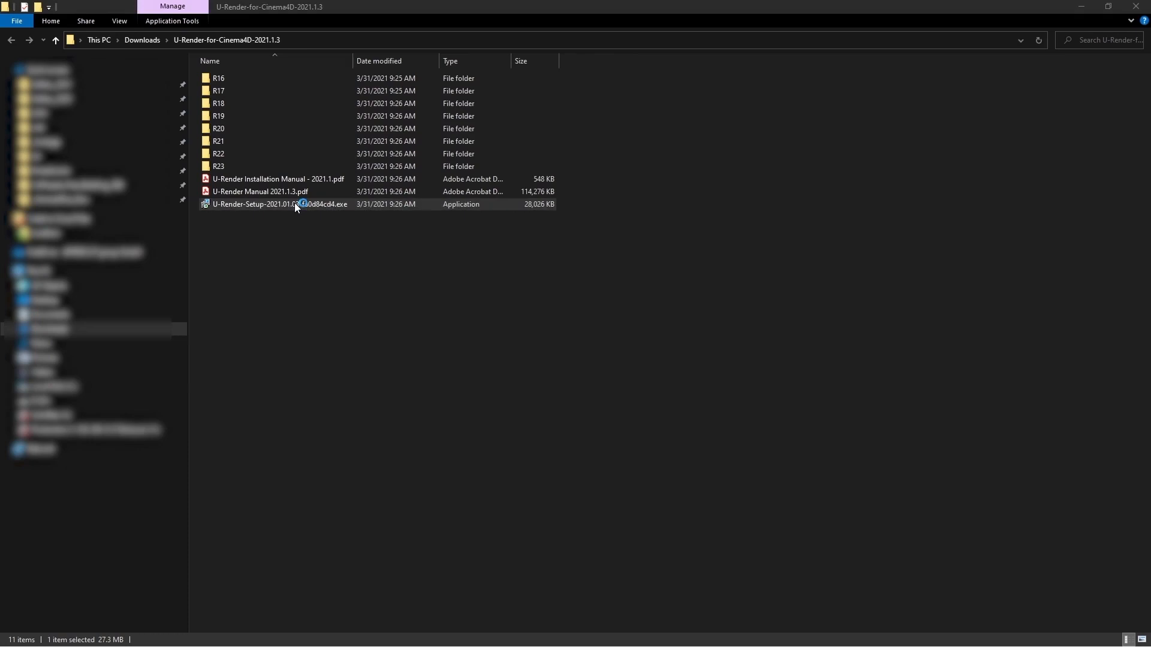
pyautogui.click(504, 387)
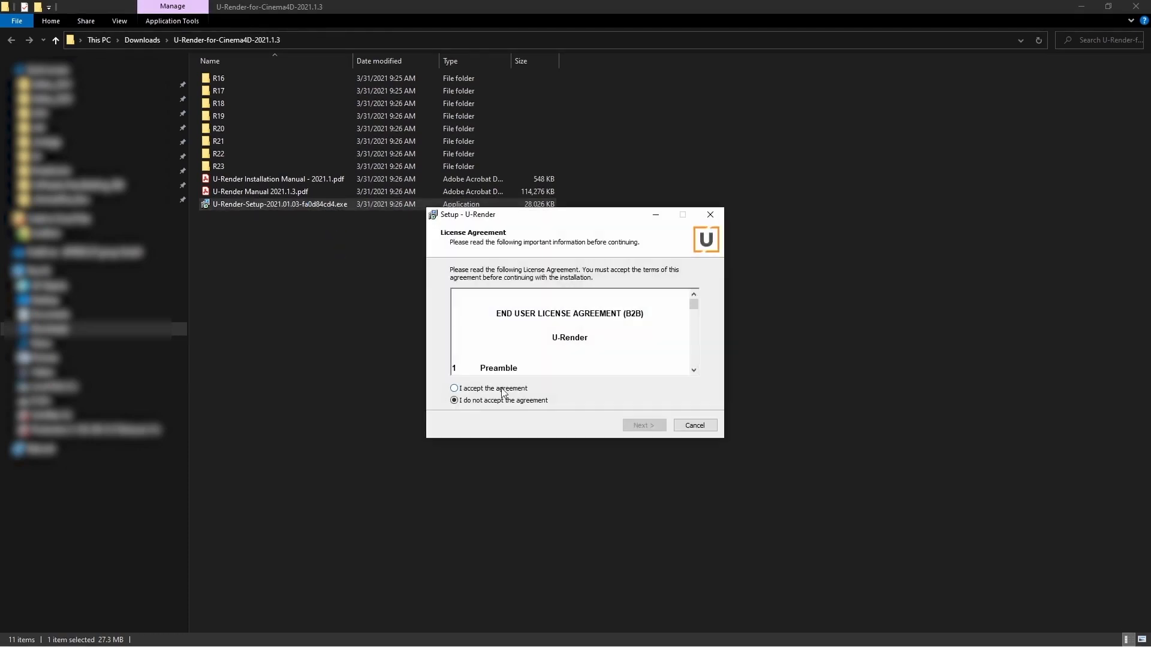
pyautogui.click(651, 426)
pyautogui.click(652, 425)
pyautogui.click(652, 426)
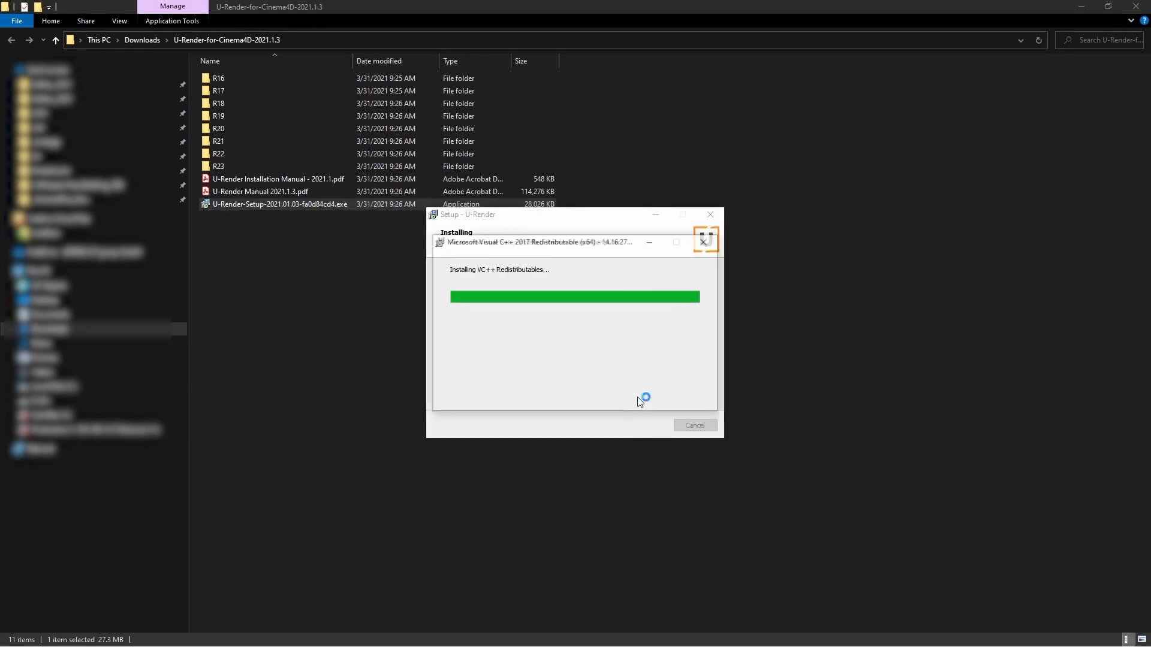
pyautogui.click(644, 425)
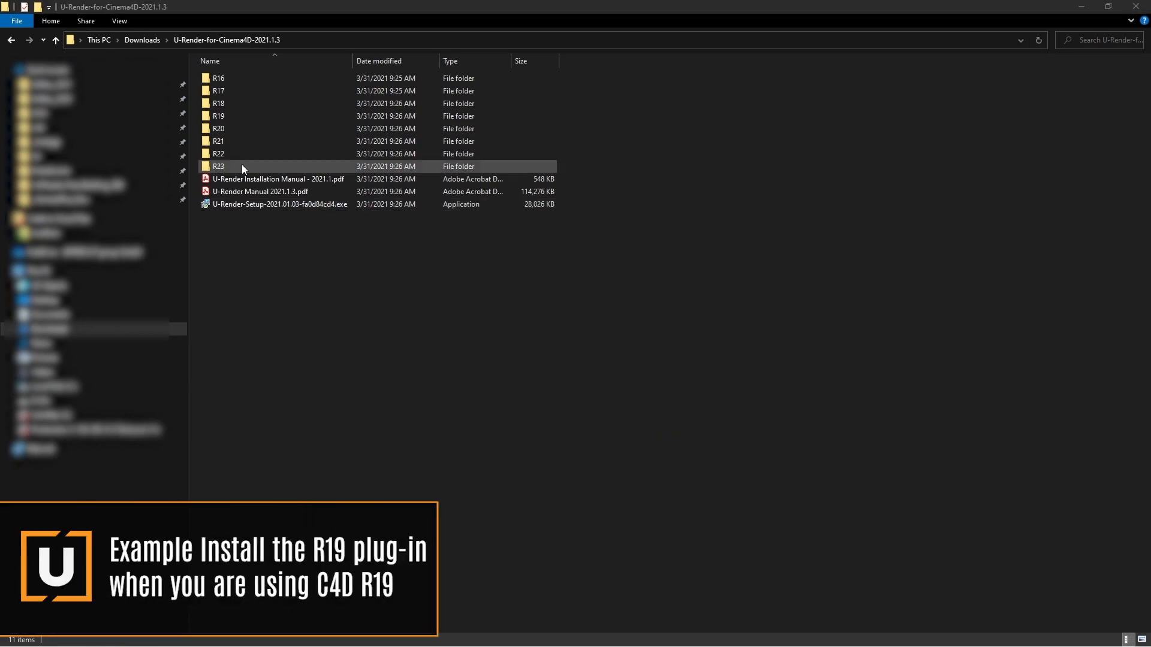
# Step: Copy the U-Render plug-in from the R23 download folder into the plugins folder inside Cinema 4D's preferences folder
pyautogui.doubleClick(242, 166)
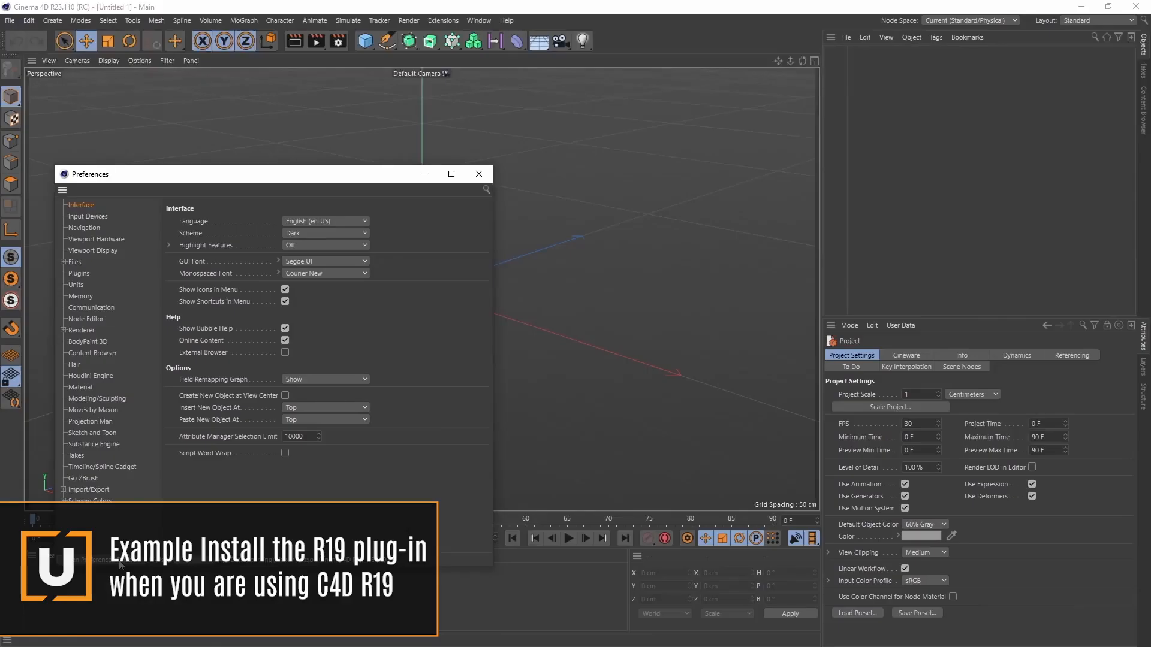
pyautogui.click(120, 564)
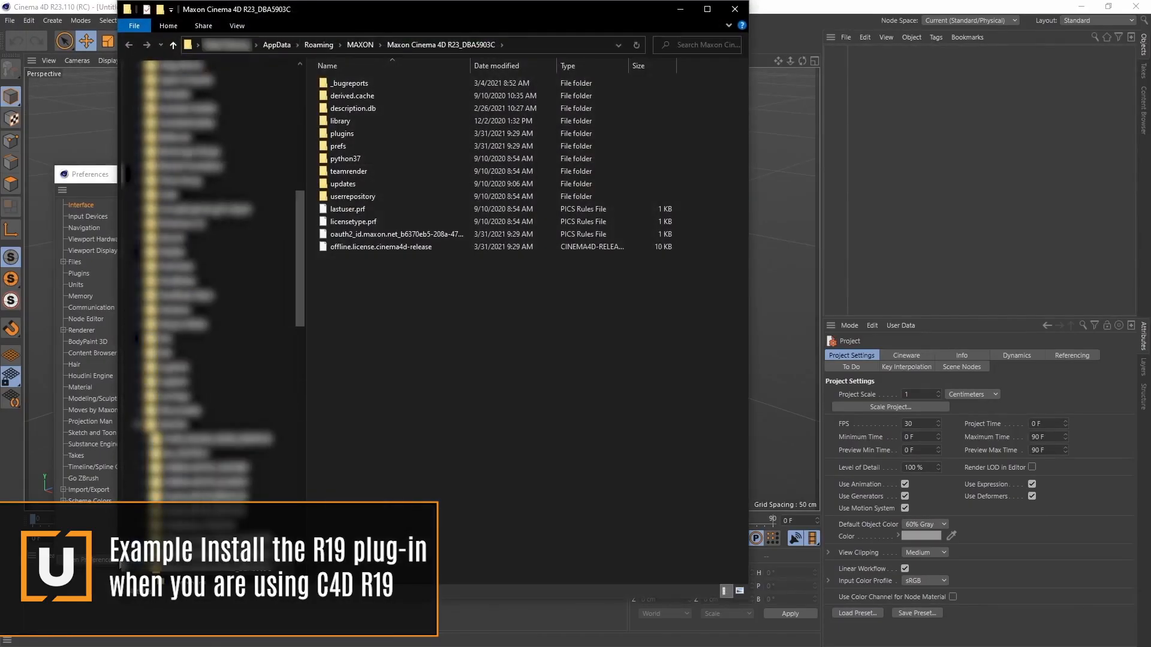
pyautogui.doubleClick(343, 133)
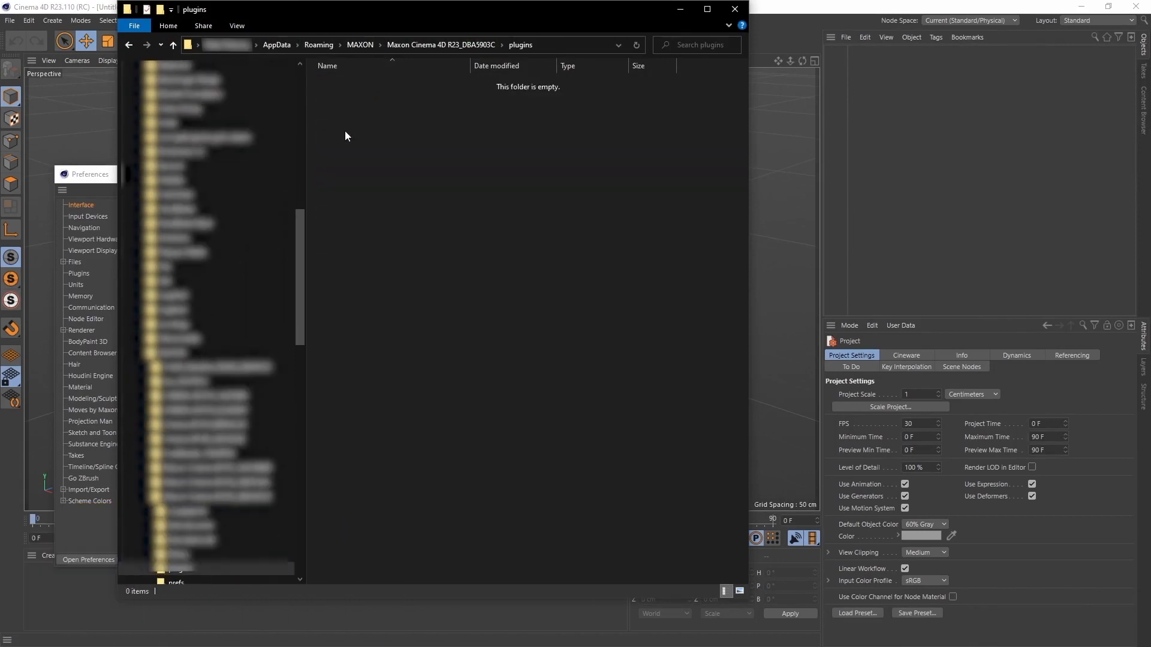
pyautogui.rightClick(371, 123)
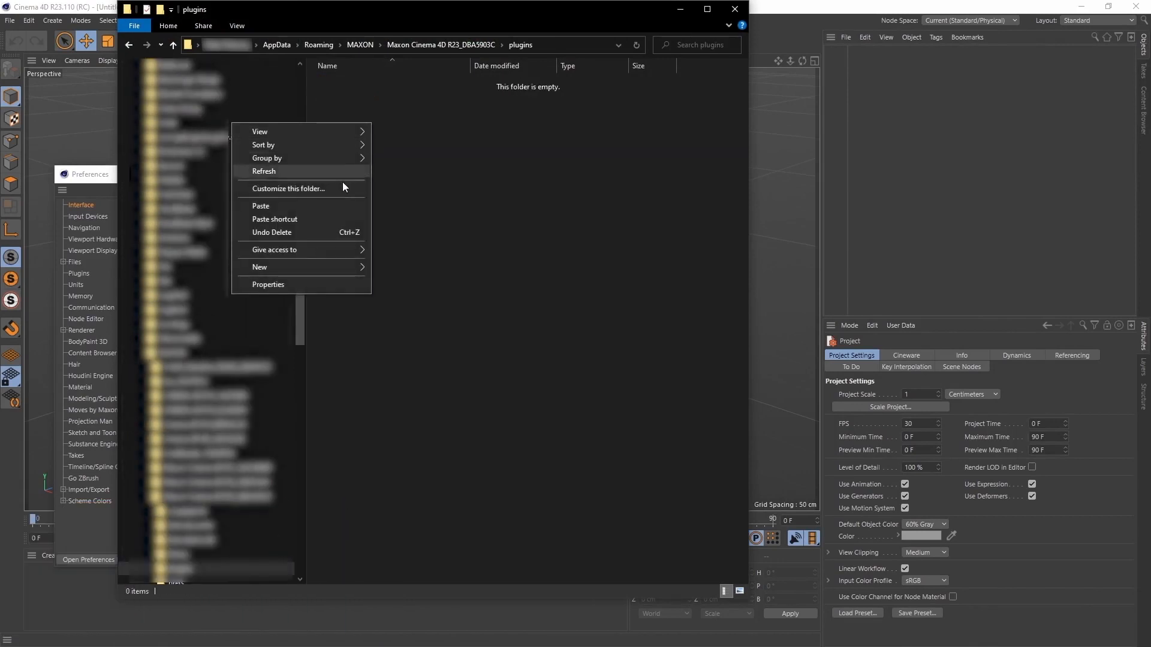
pyautogui.click(337, 207)
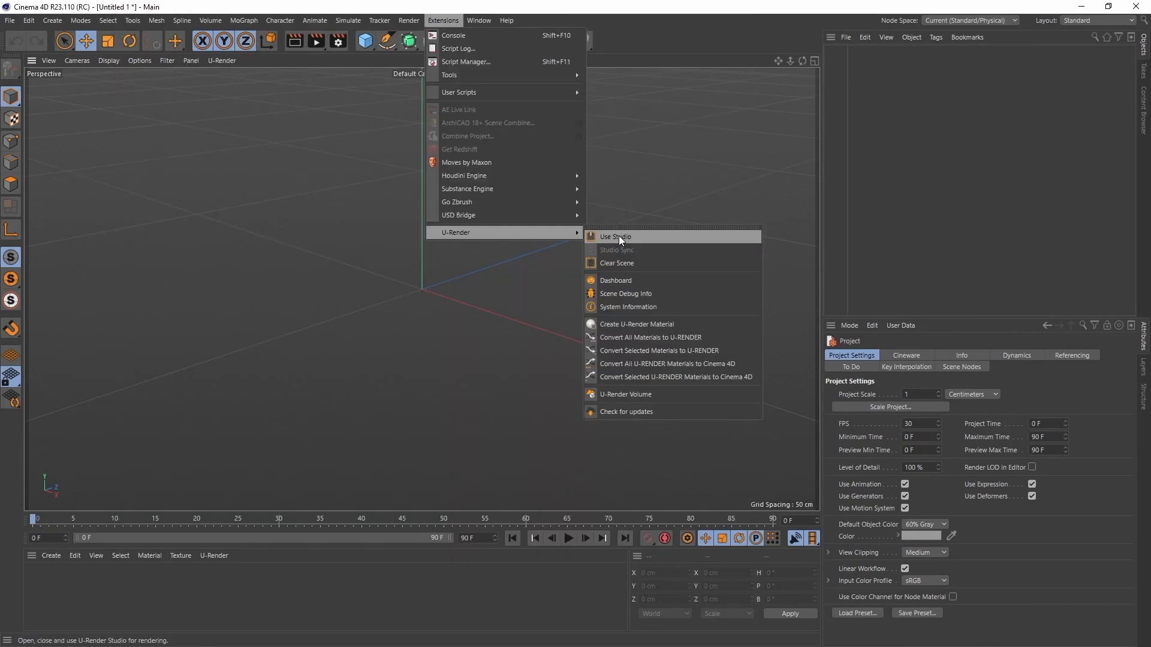
# Step: Launch U-Render Studio from Cinema 4D and open its license management
pyautogui.click(618, 235)
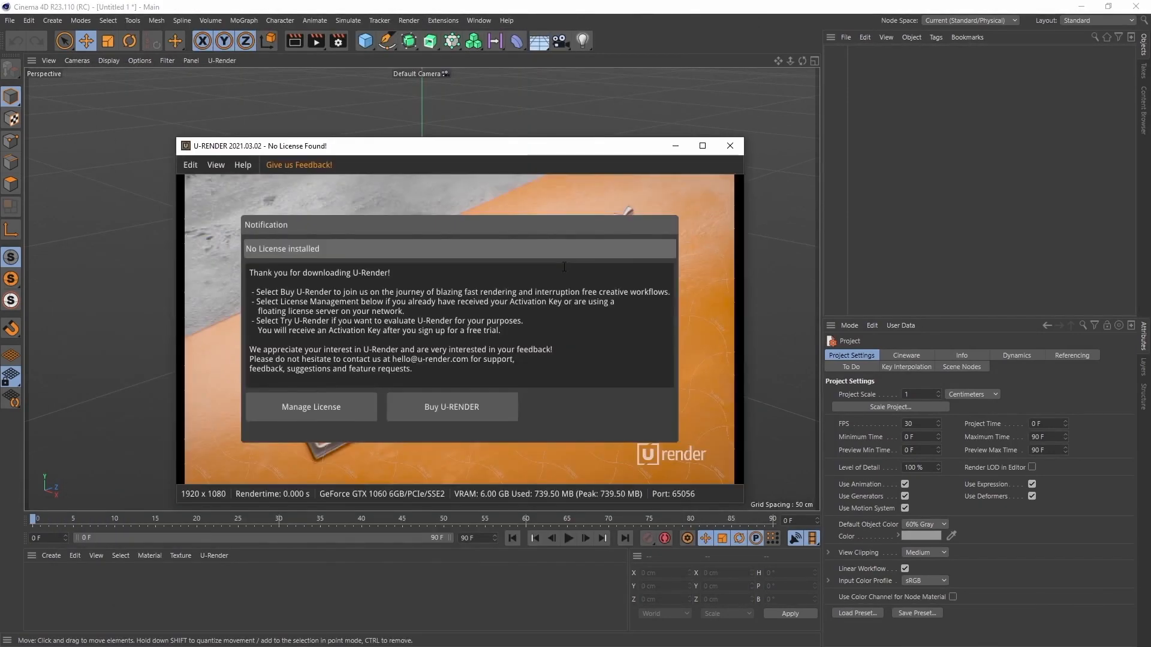
pyautogui.click(306, 410)
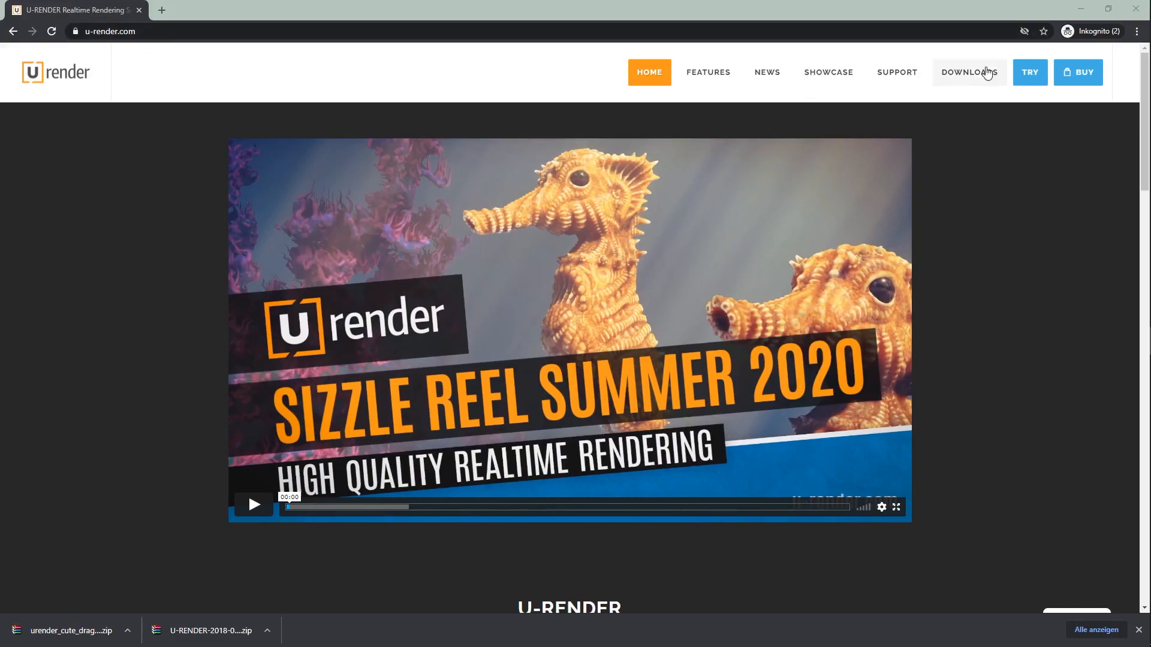
# Step: Browse the Examples & Assets downloads on the U-RENDER website for example scenes
pyautogui.click(968, 78)
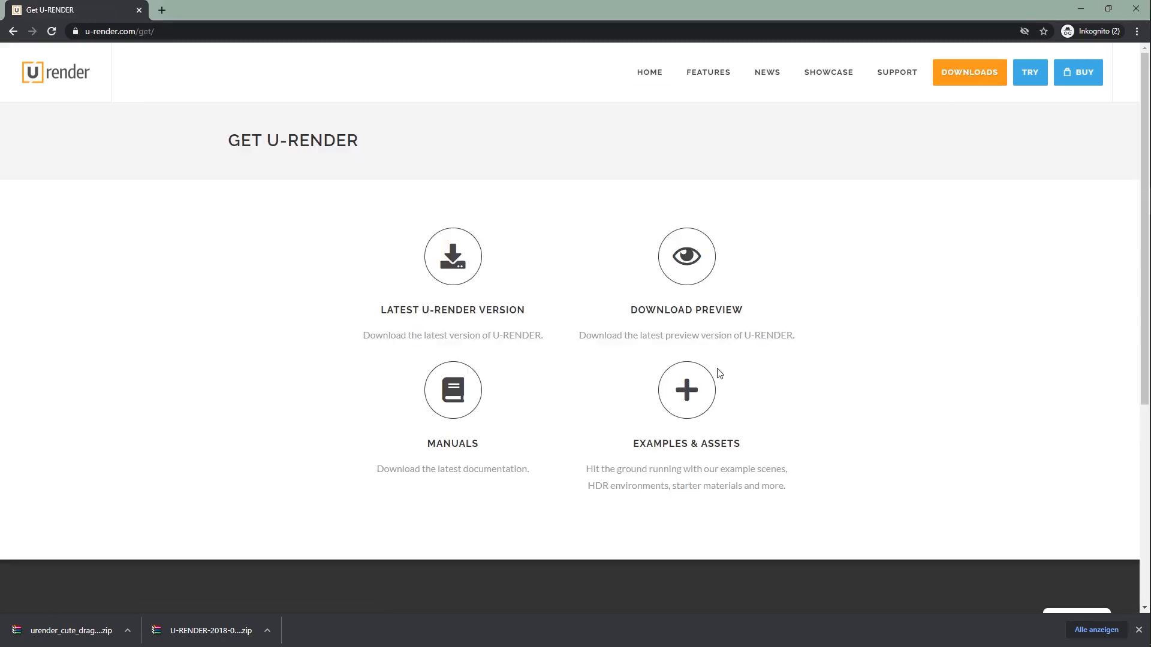
pyautogui.click(699, 397)
pyautogui.scroll(-3, 699, 396)
pyautogui.scroll(-7, 699, 396)
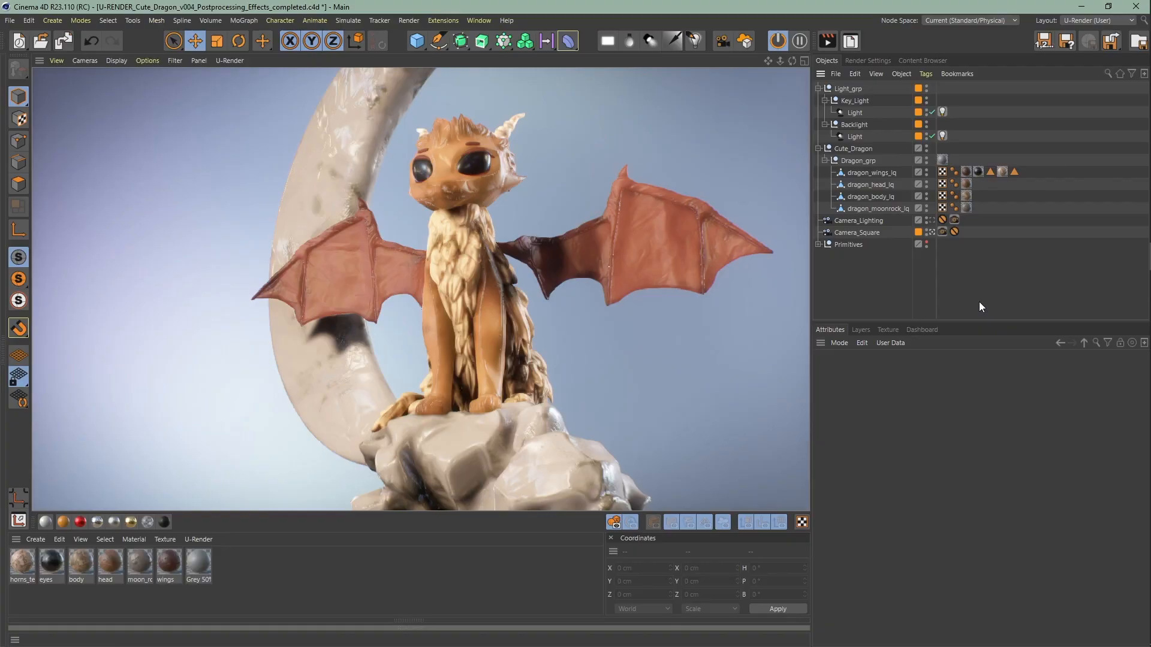
# Step: Check the available layouts for U-Render (User) and show the U-Render Dashboard with its Live Updates settings
pyautogui.click(1103, 20)
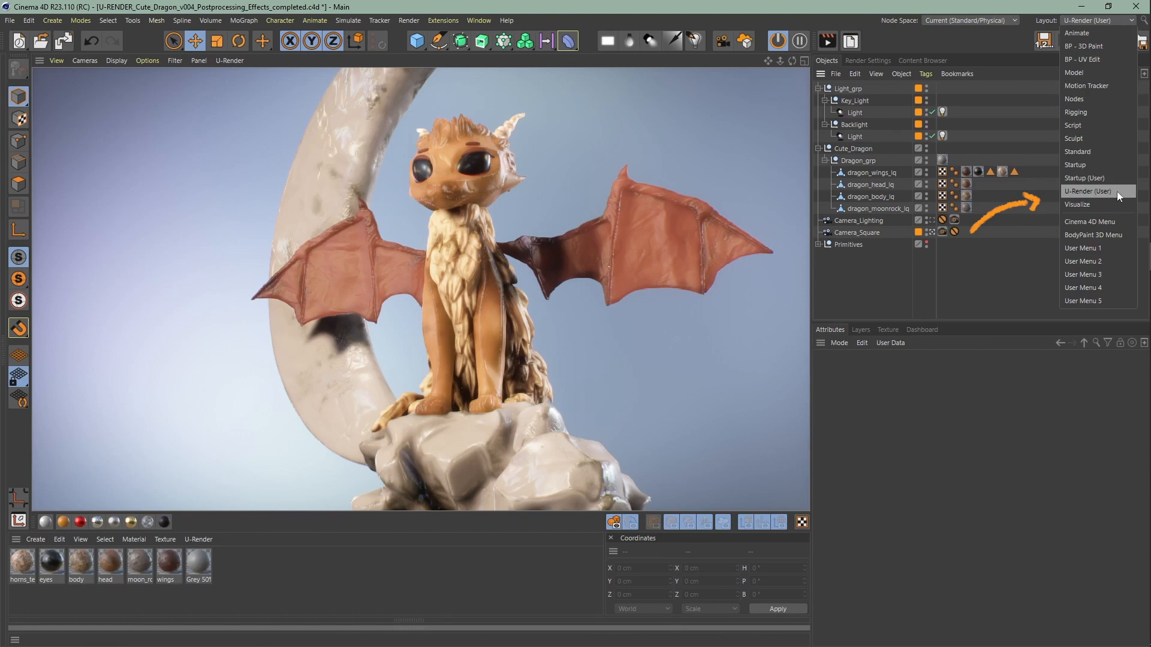
pyautogui.click(999, 260)
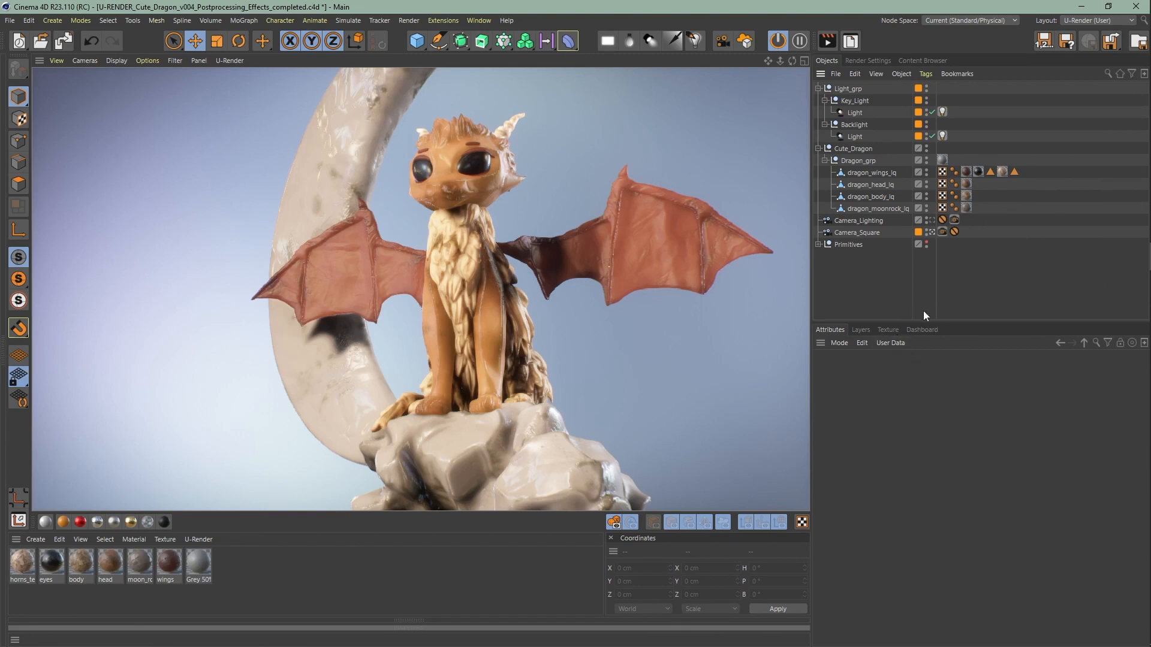
pyautogui.click(932, 329)
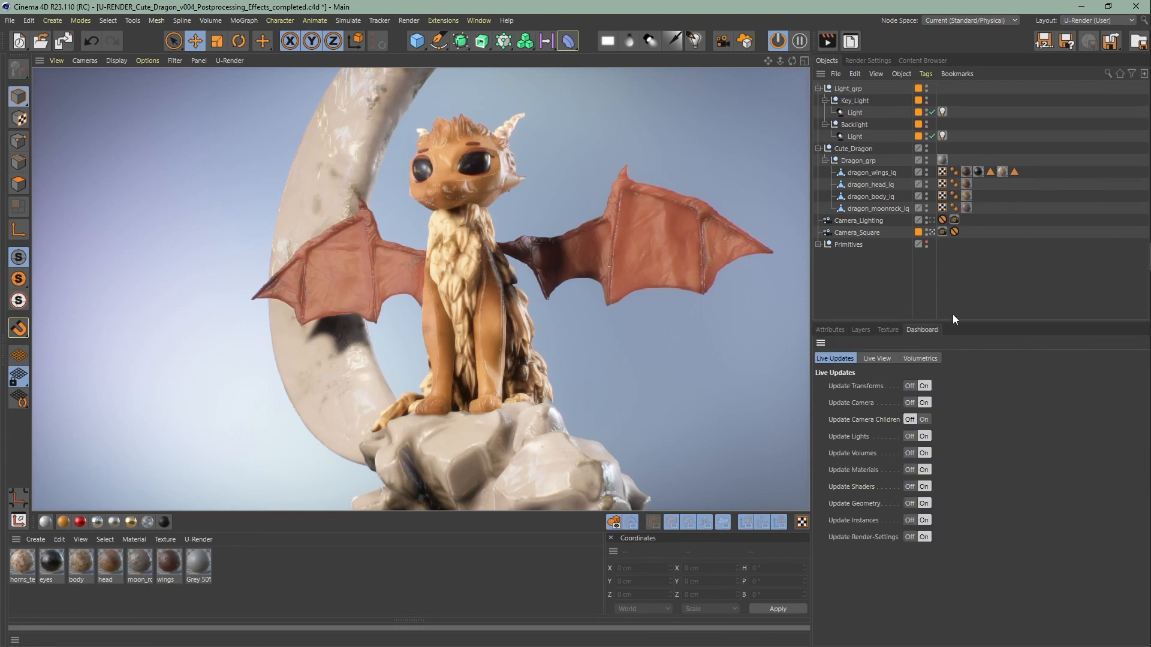
# Step: Tear off the U-Render extension commands as a floating palette and dock it beside the object list
pyautogui.click(231, 60)
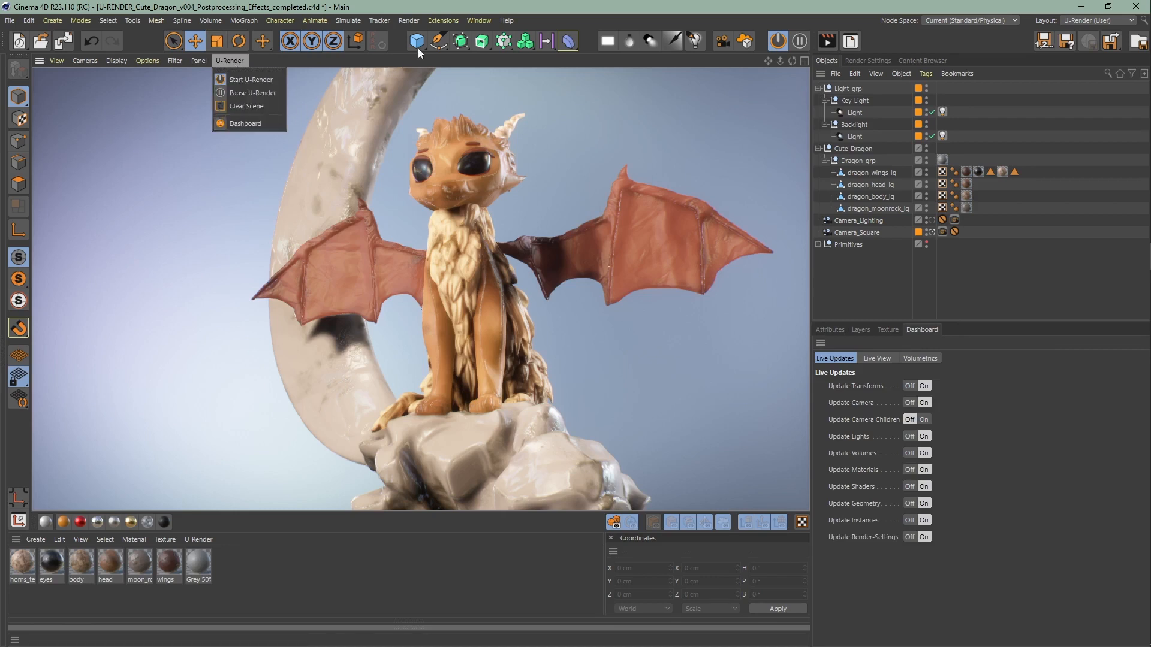
pyautogui.click(440, 24)
pyautogui.click(440, 22)
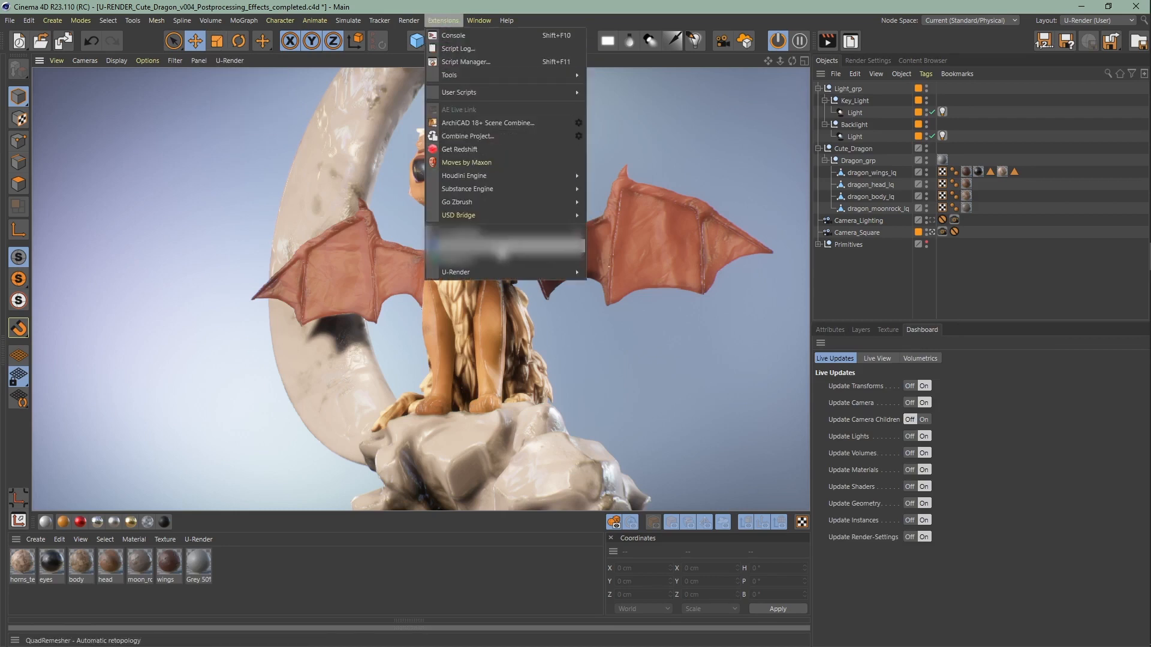
pyautogui.moveTo(515, 273)
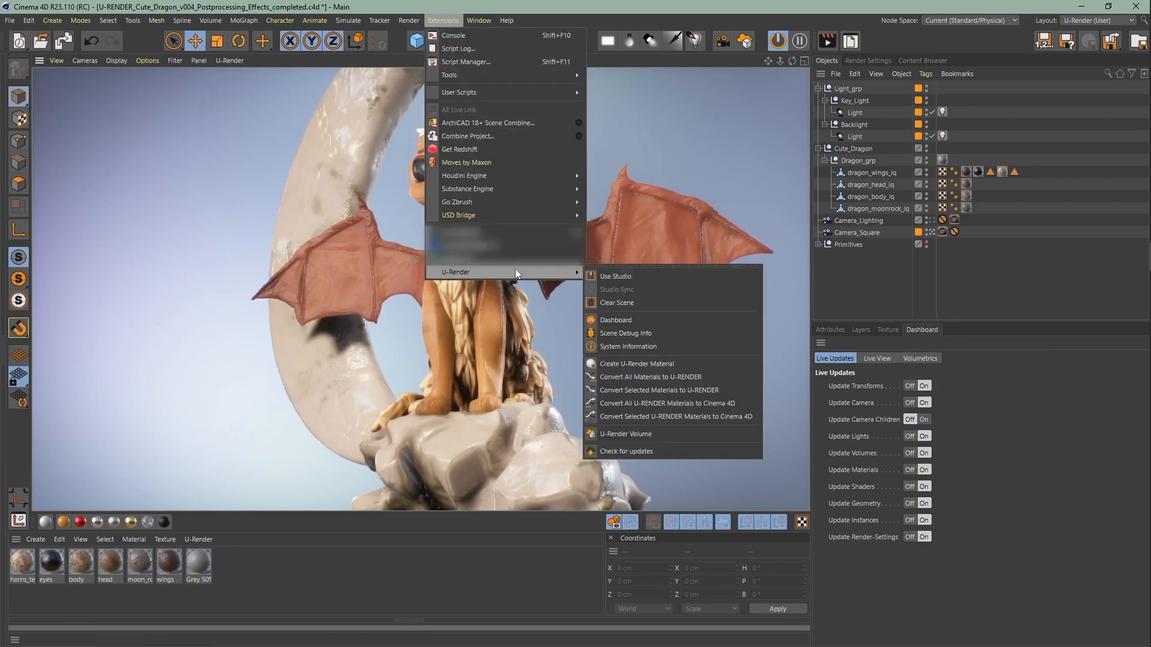
pyautogui.click(654, 267)
pyautogui.moveTo(662, 259); pyautogui.dragTo(538, 186)
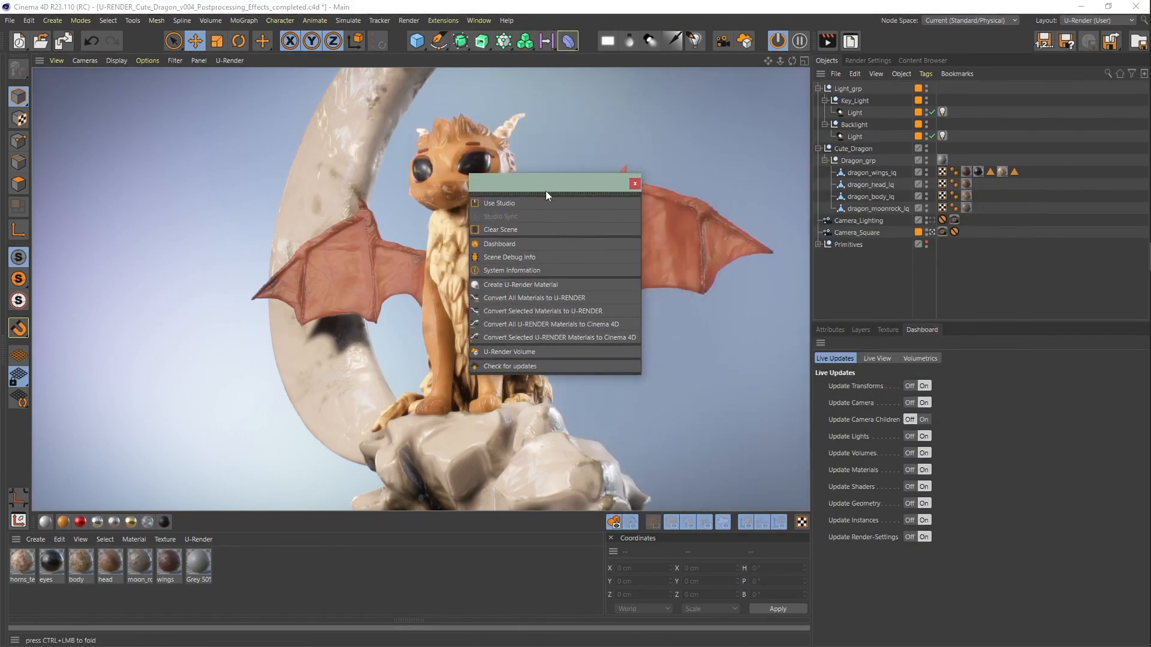
pyautogui.moveTo(786, 226); pyautogui.dragTo(819, 241)
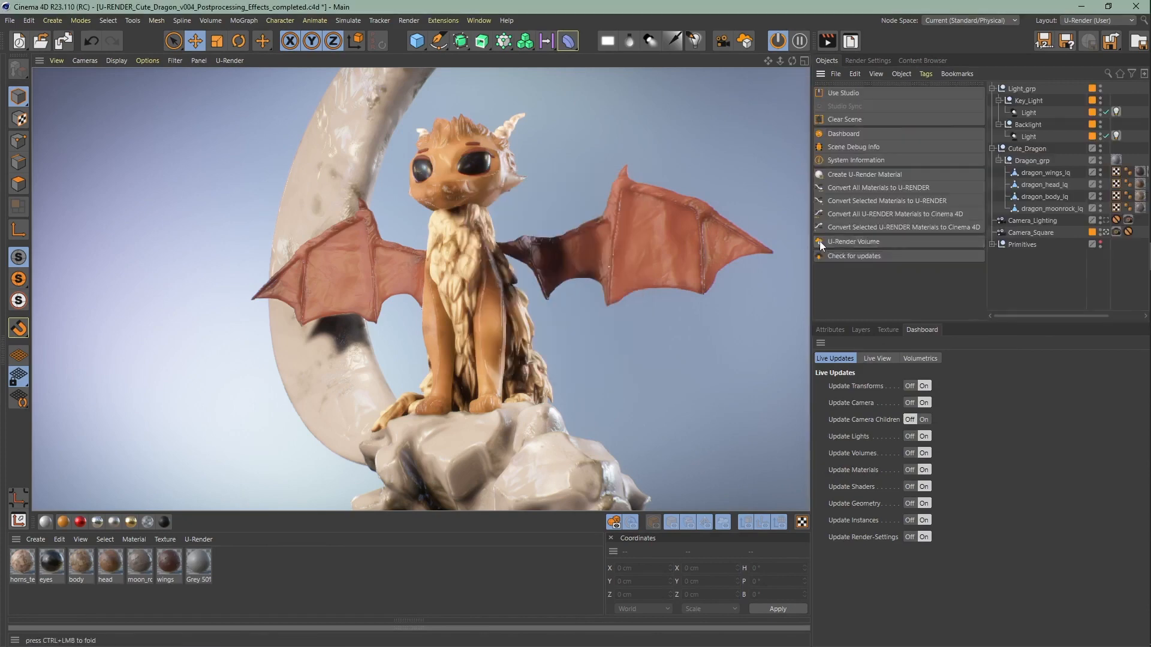
# Step: Set the docked U-Render palette to a single column of icons without text
pyautogui.rightClick(884, 84)
pyautogui.moveTo(949, 142)
pyautogui.click(1048, 166)
pyautogui.rightClick(893, 86)
pyautogui.click(1072, 129)
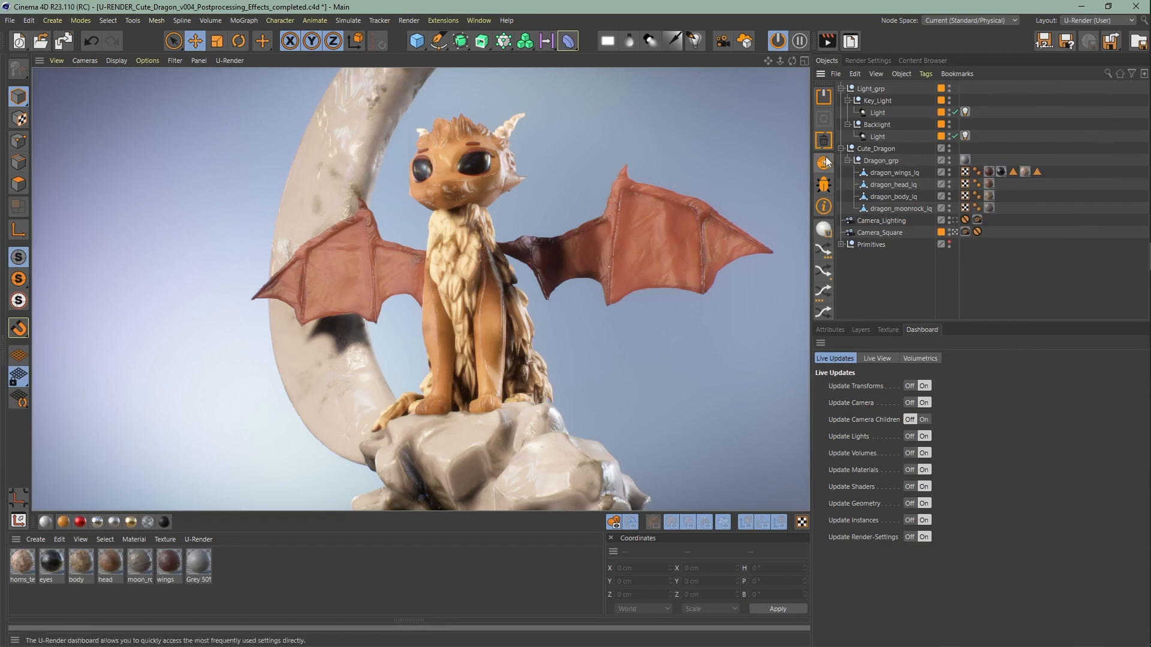
# Step: Undock the U-Render icon palette from the object list and close it
pyautogui.rightClick(824, 91)
pyautogui.click(847, 95)
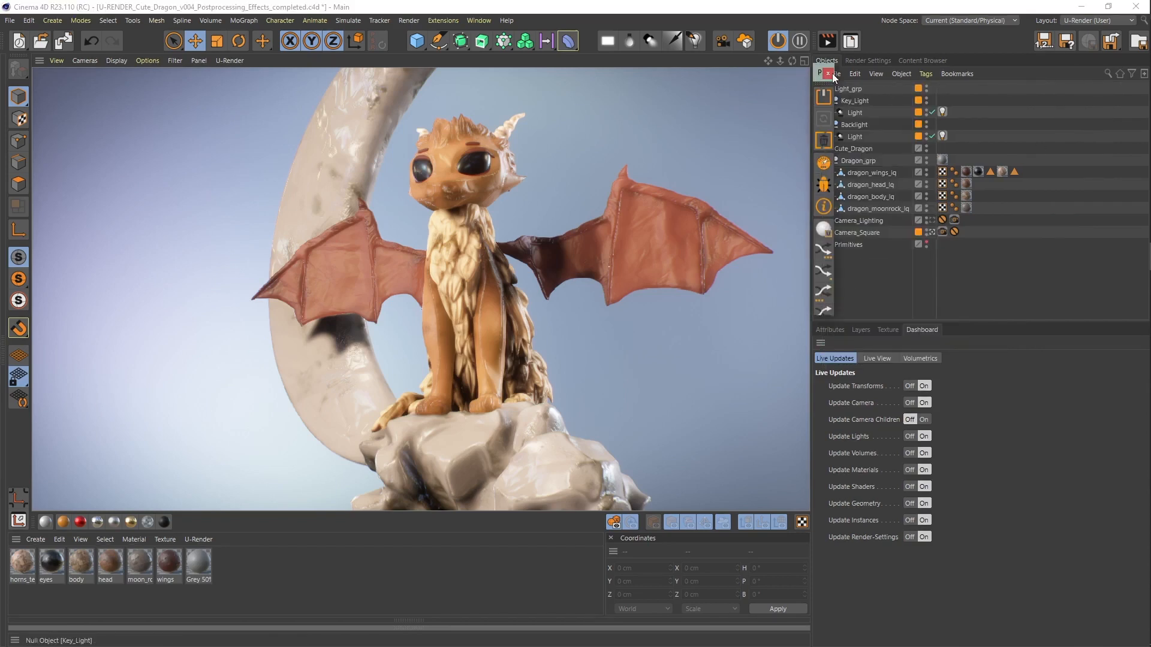
# Step: Unhide the spheres of the Primitives group and turn on the viewport's display overlays
pyautogui.click(926, 241)
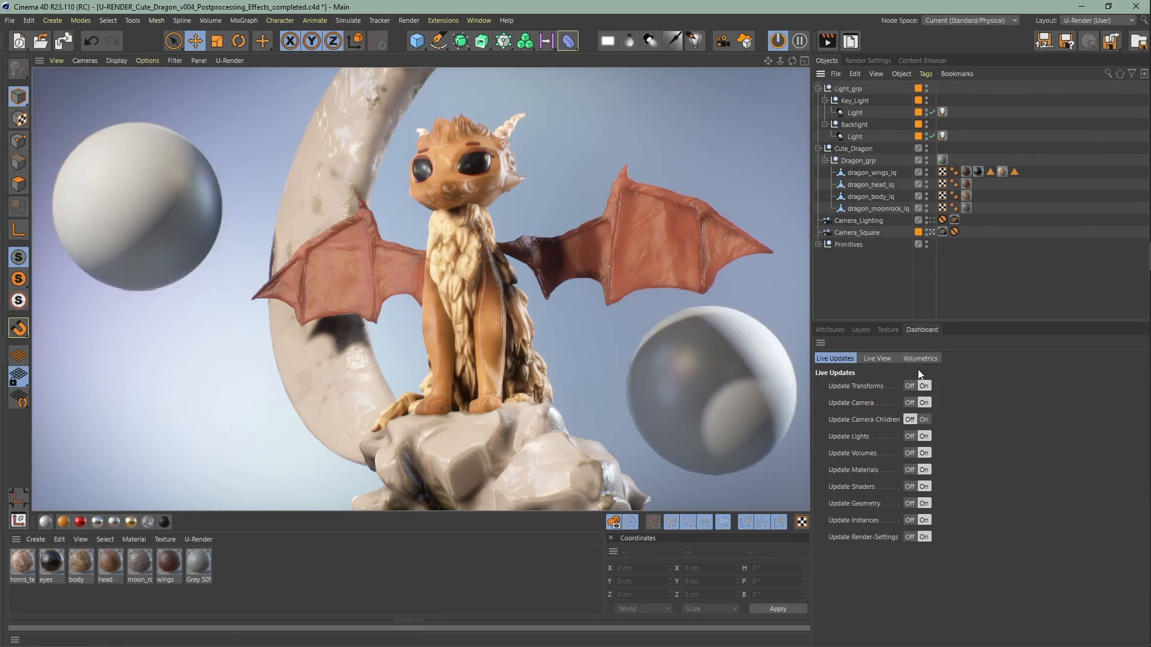
pyautogui.click(748, 373)
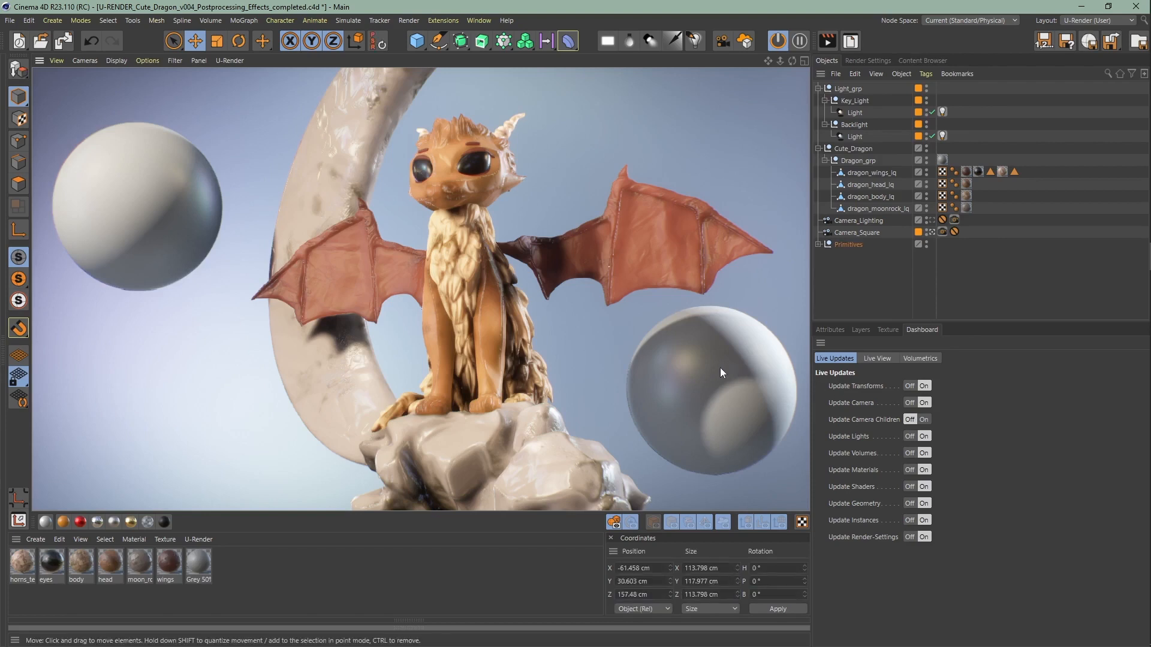
pyautogui.click(623, 525)
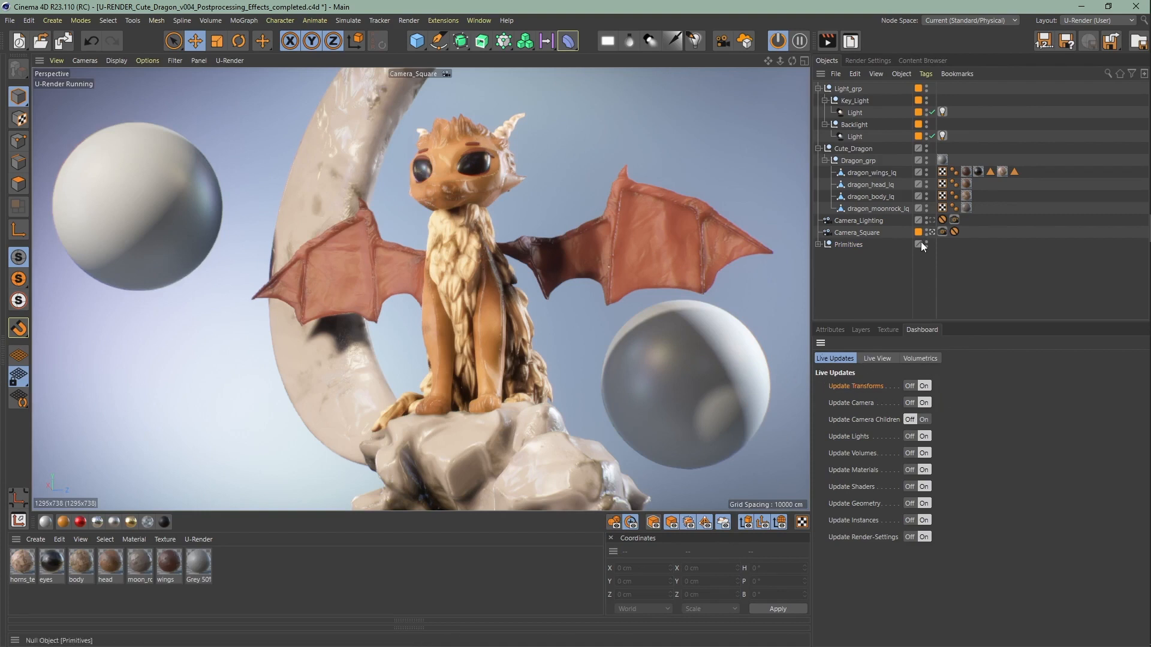
# Step: Test Update Camera: look through Camera_Lighting, turn the update off, activate Camera_Square, and turn the update back on
pyautogui.click(933, 220)
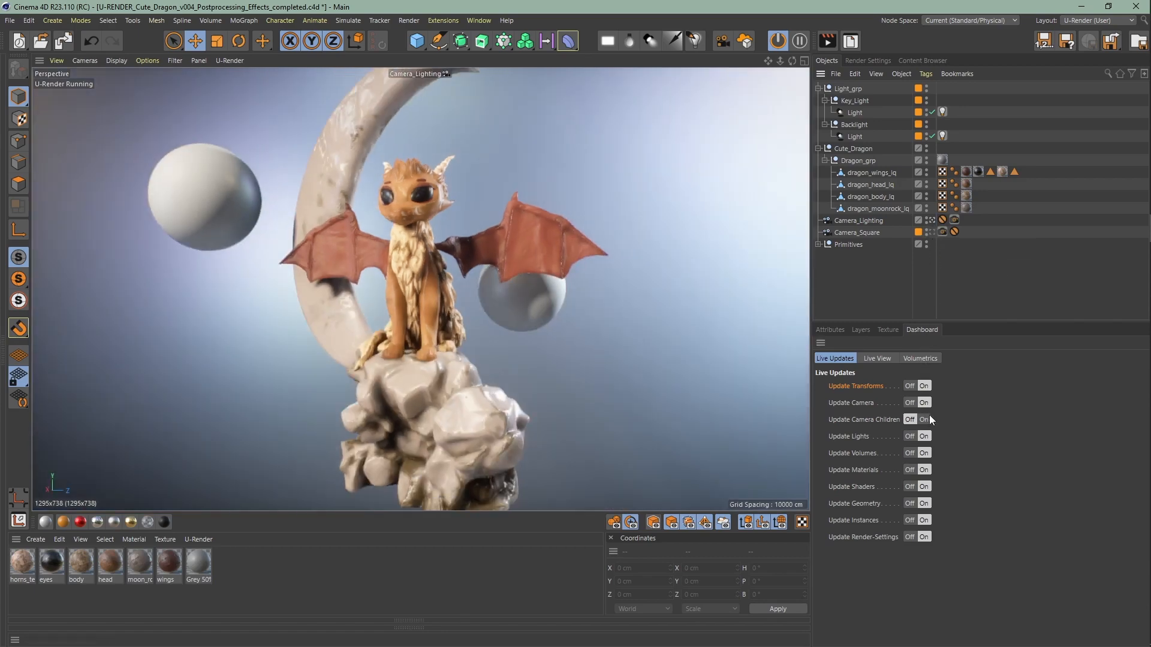
pyautogui.click(910, 403)
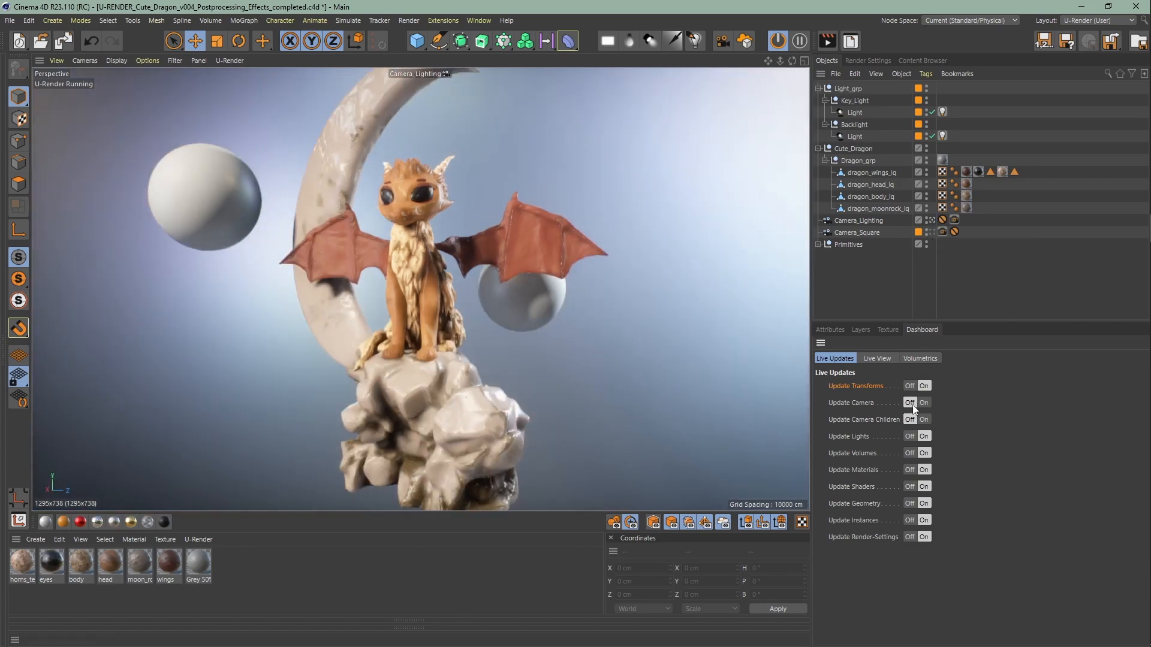
pyautogui.click(930, 233)
pyautogui.click(928, 402)
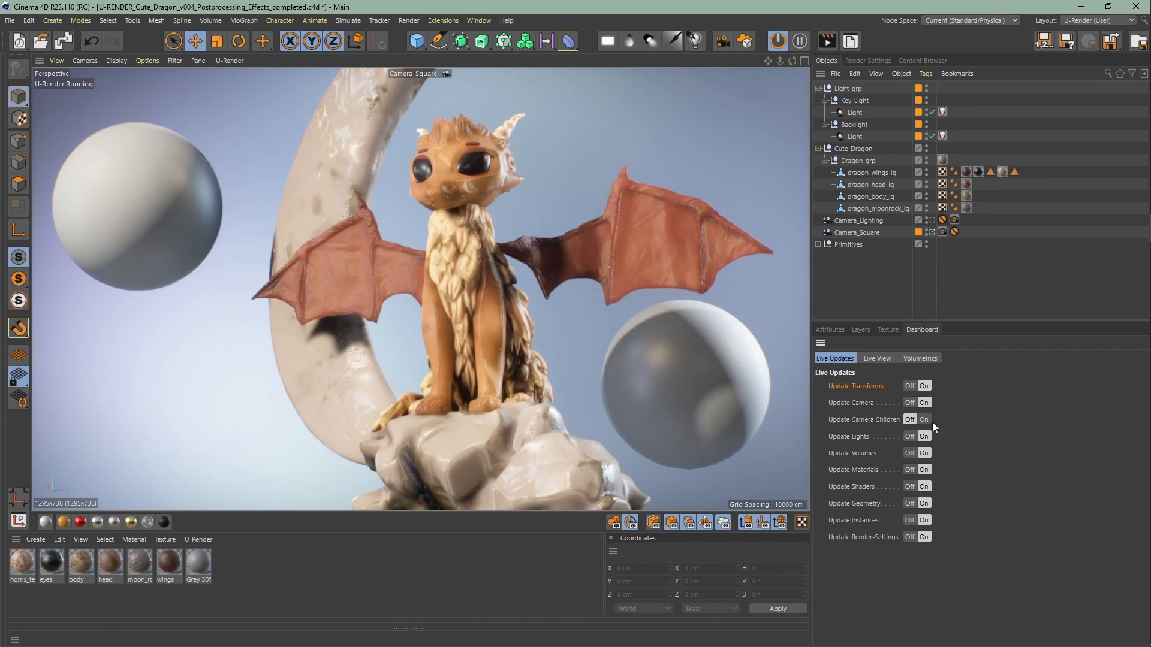
# Step: Disable the lights in the Backlight and Key_Light groups
pyautogui.click(932, 136)
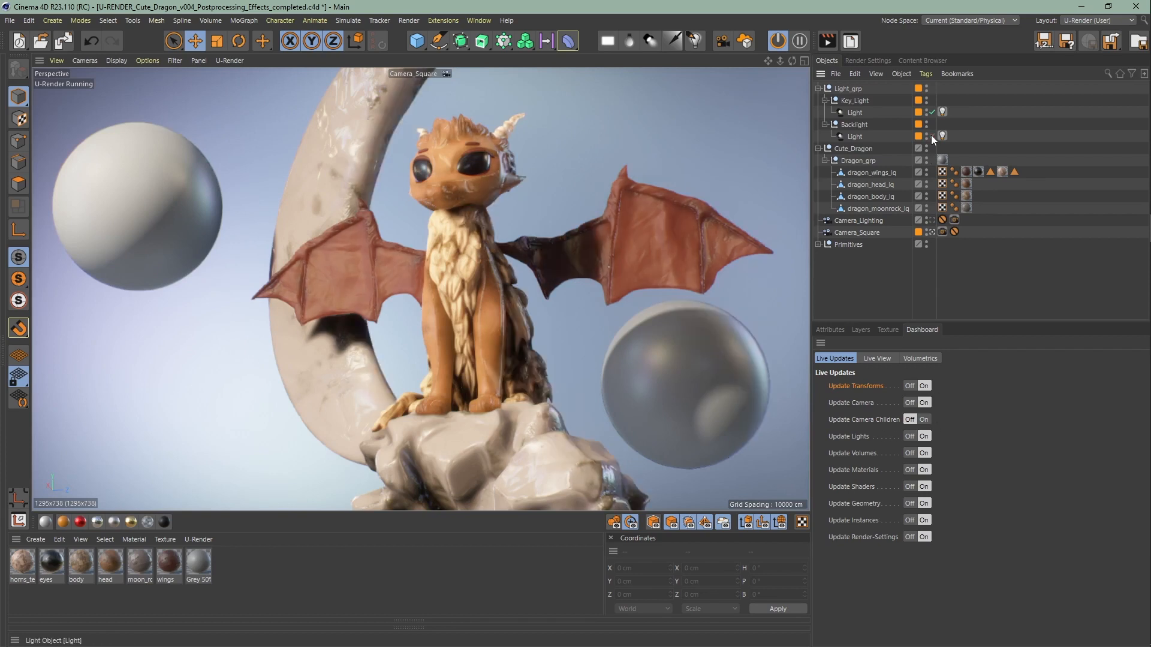
pyautogui.click(931, 112)
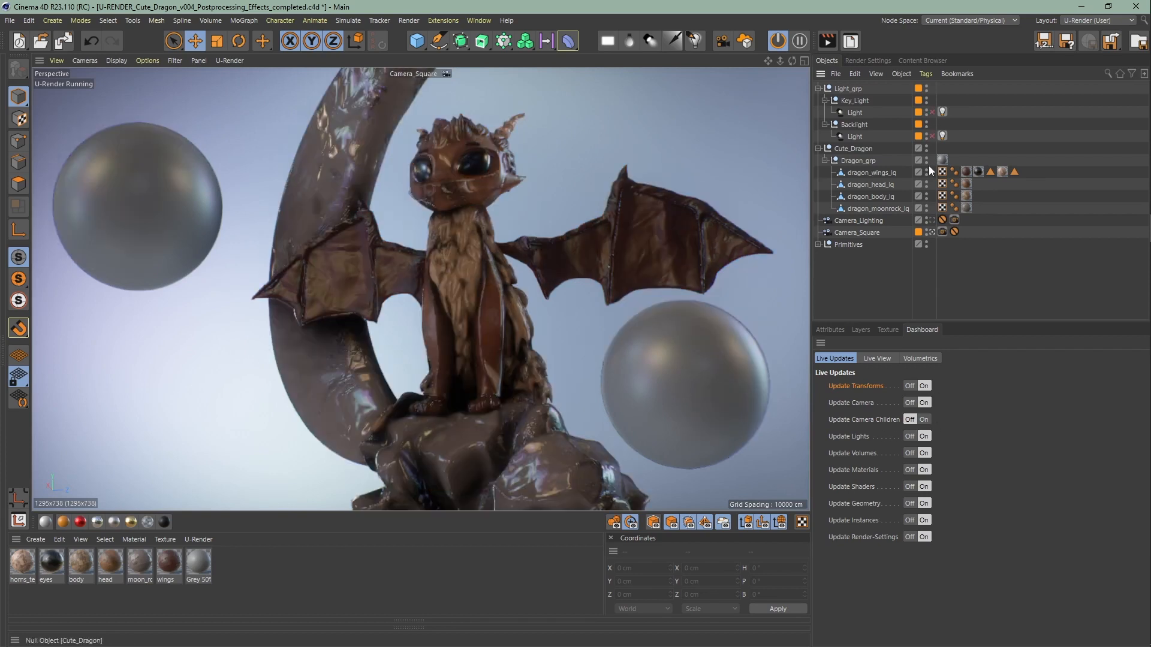
# Step: Turn Update Lights off, re-enable the light in the Key_Light group, and turn Update Lights back on
pyautogui.click(910, 436)
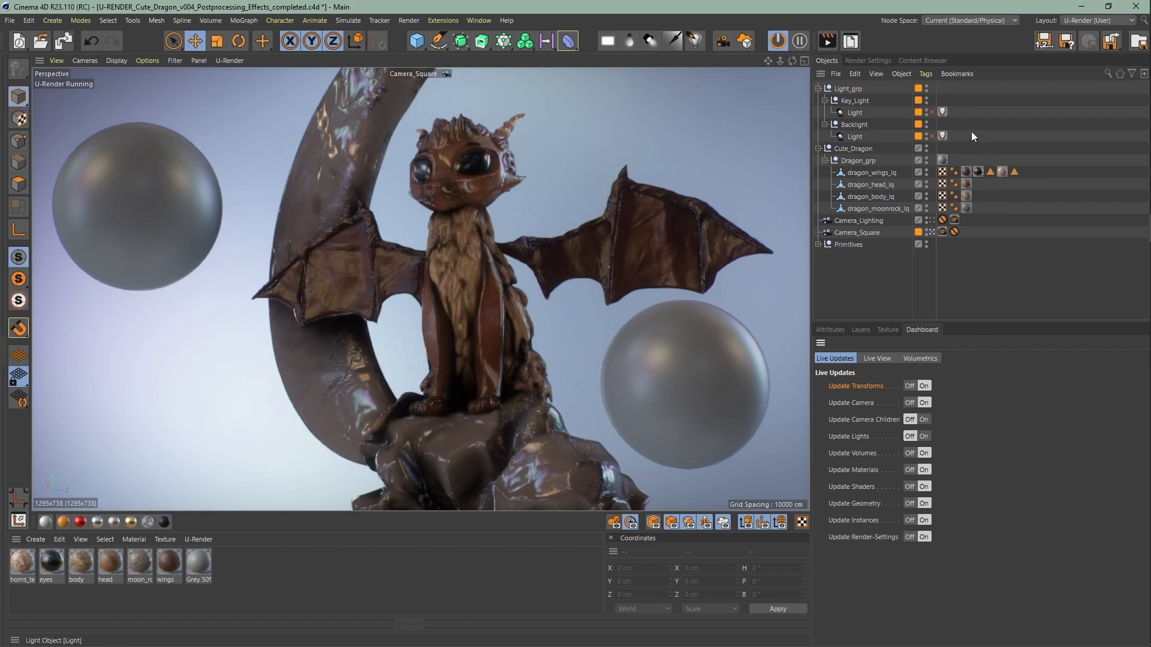
pyautogui.click(932, 112)
pyautogui.click(928, 436)
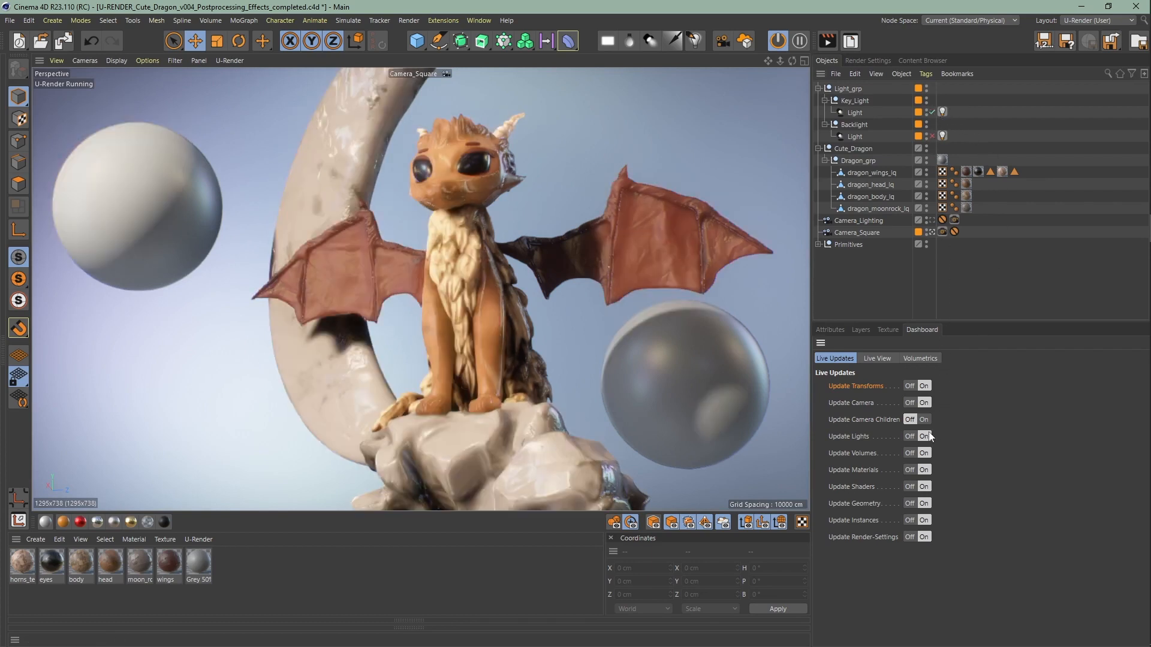
# Step: Re-enable the light in the Backlight group and enable the U-Render Volume in the Primitives group
pyautogui.click(932, 135)
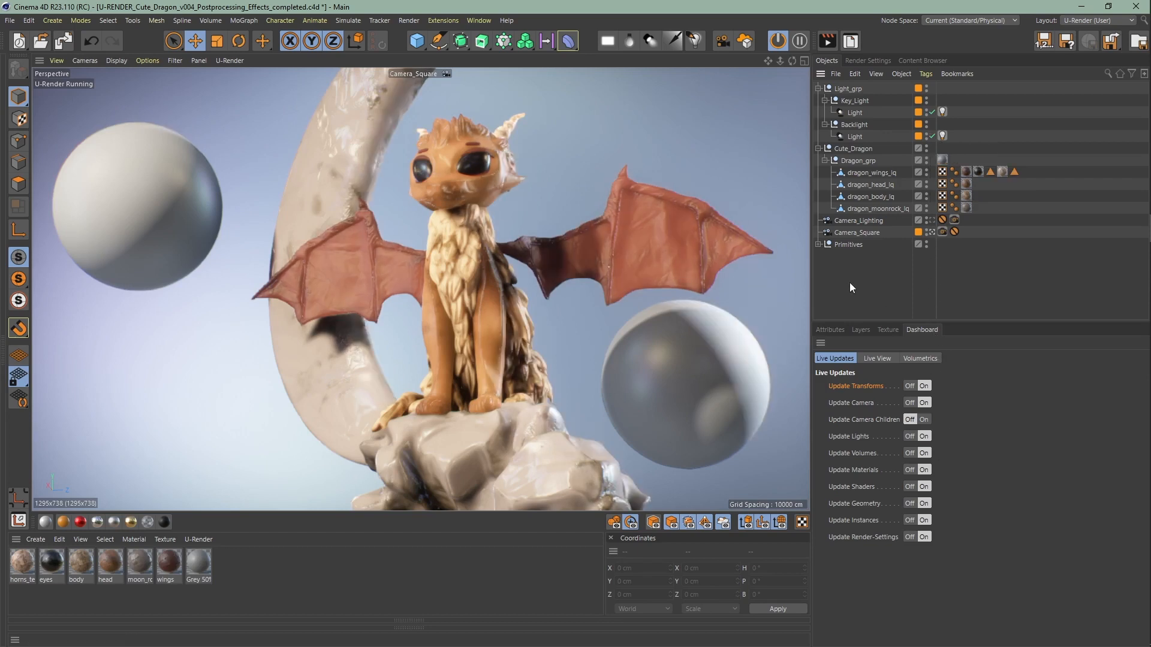
pyautogui.click(817, 243)
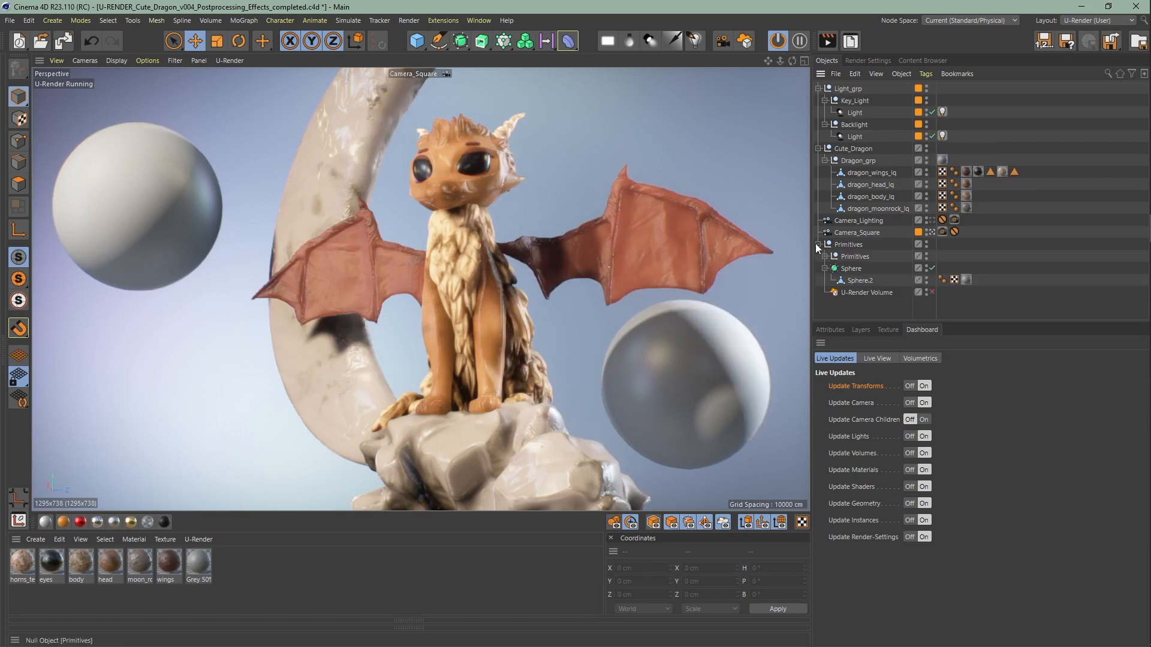
pyautogui.click(933, 293)
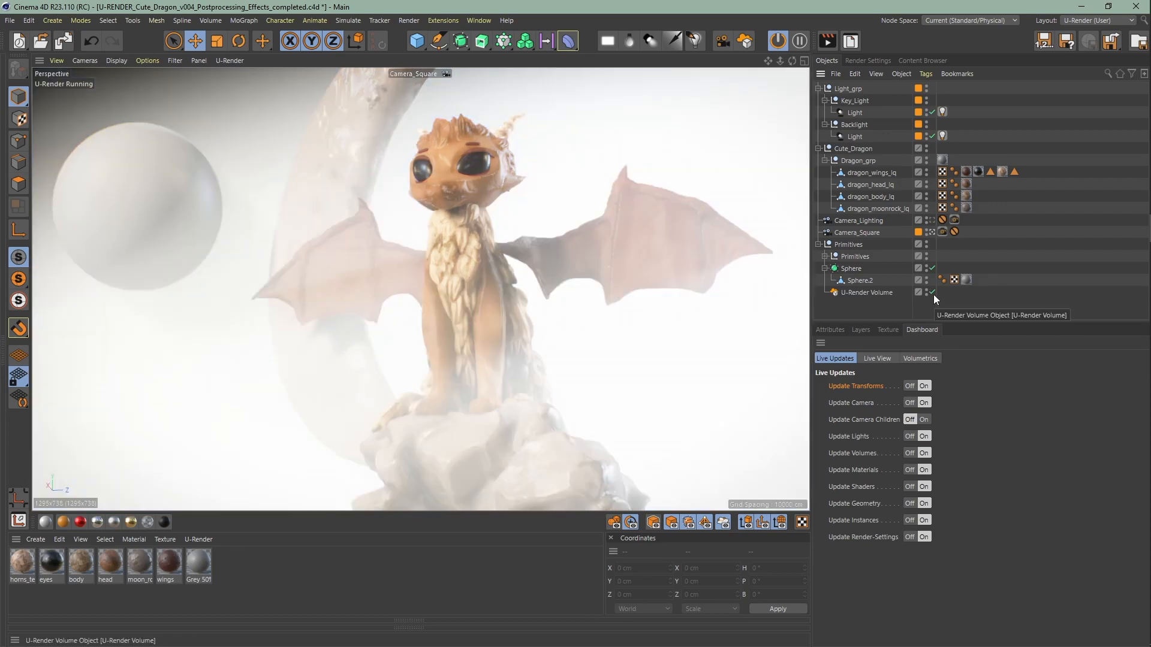
# Step: Turn Update Volumes off, disable the U-Render Volume object, and turn Update Volumes back on
pyautogui.click(911, 454)
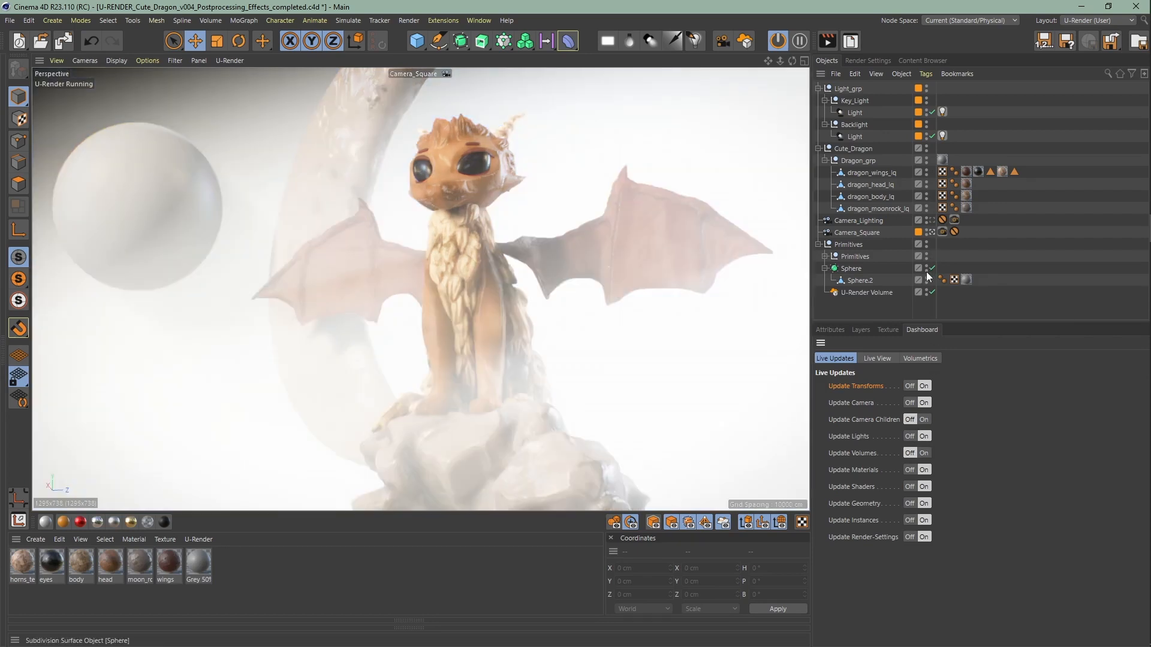
pyautogui.click(931, 294)
pyautogui.click(924, 454)
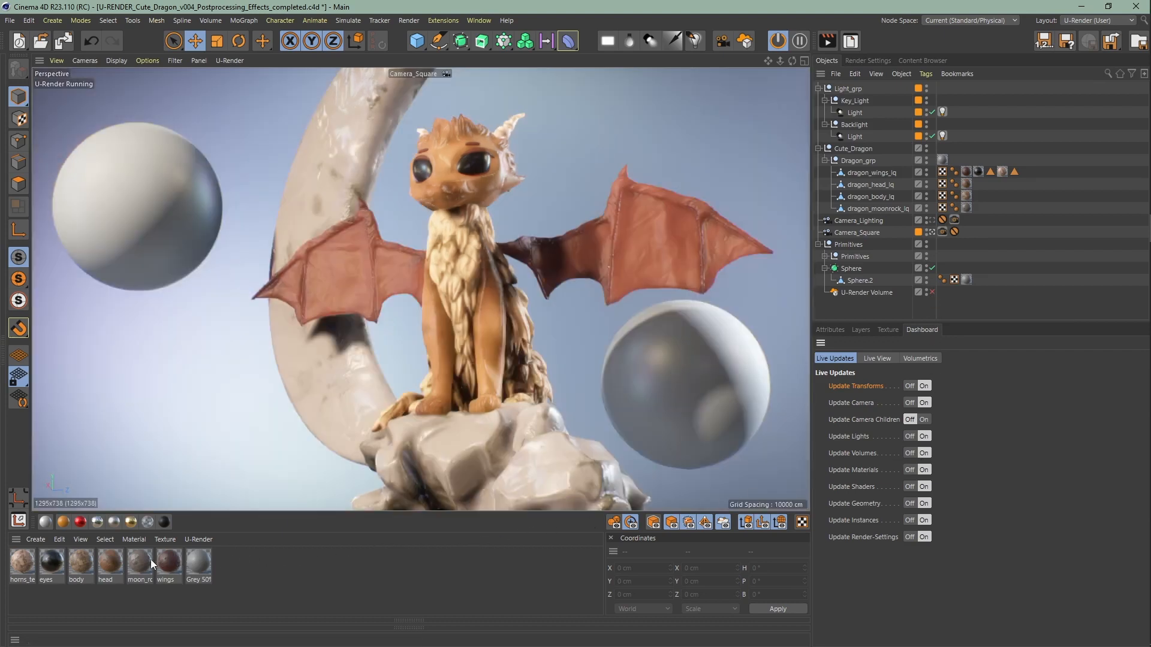
# Step: Open the head material for editing and set its base color hue to 149°
pyautogui.doubleClick(112, 561)
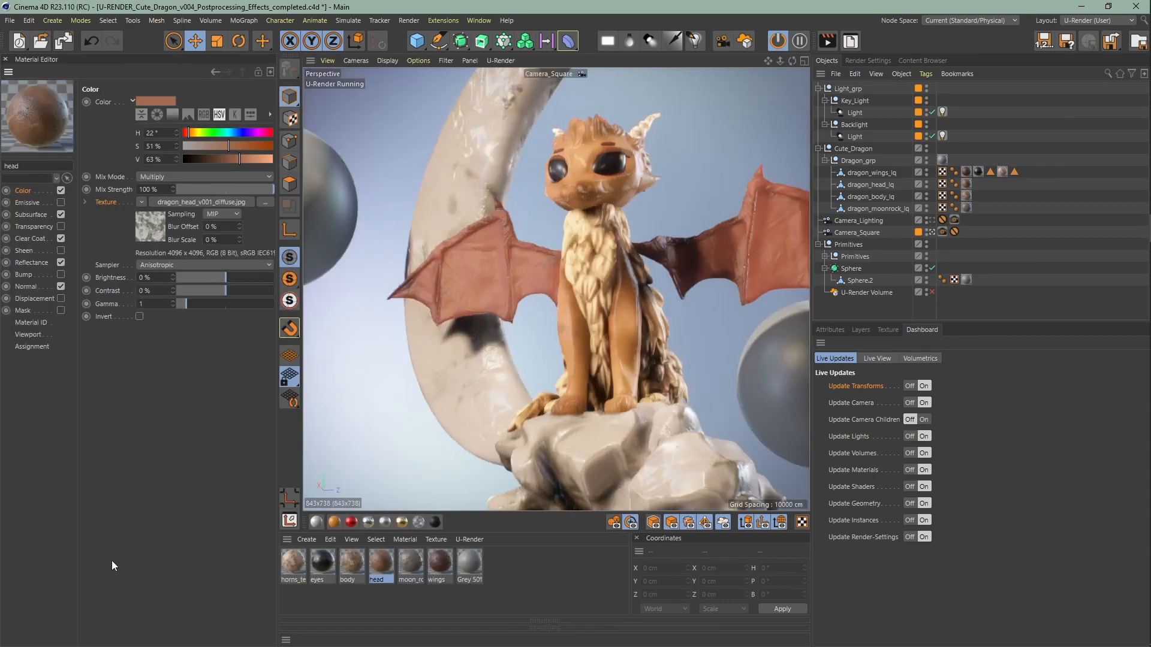
pyautogui.hotkey('ctrl', 'z')
pyautogui.click(222, 133)
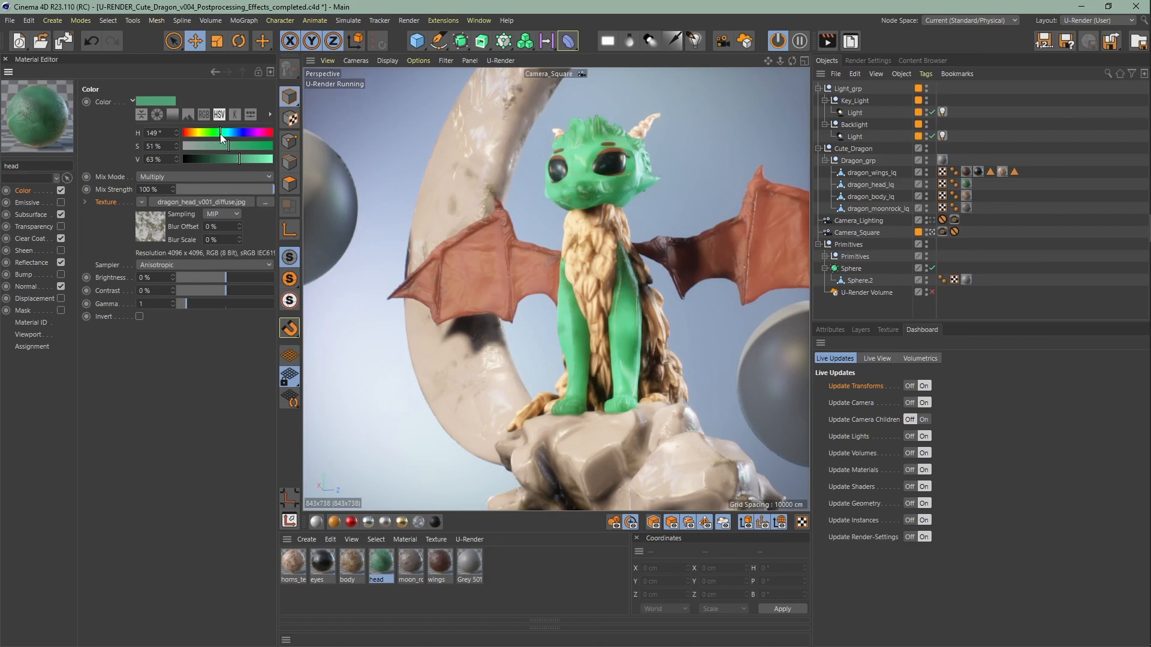
# Step: With Update Materials switched off temporarily, set the head material's hue to 269°, and undo the hue changes once updates are back on
pyautogui.click(907, 471)
pyautogui.click(250, 132)
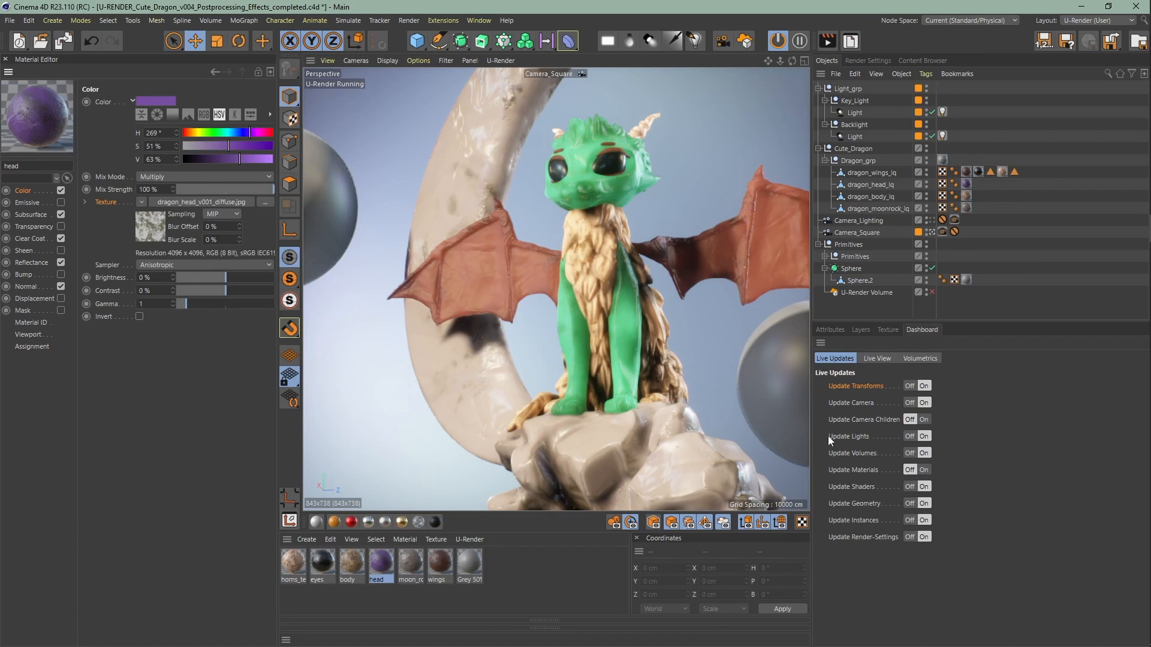
pyautogui.click(924, 471)
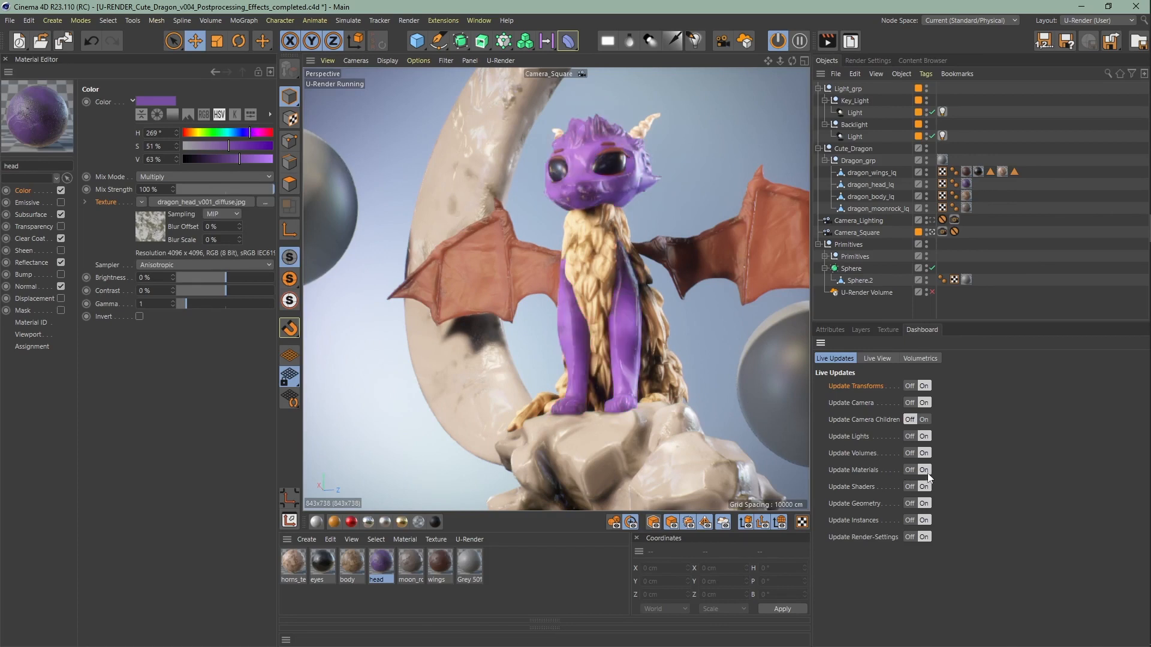
pyautogui.hotkey('ctrl', 'z')
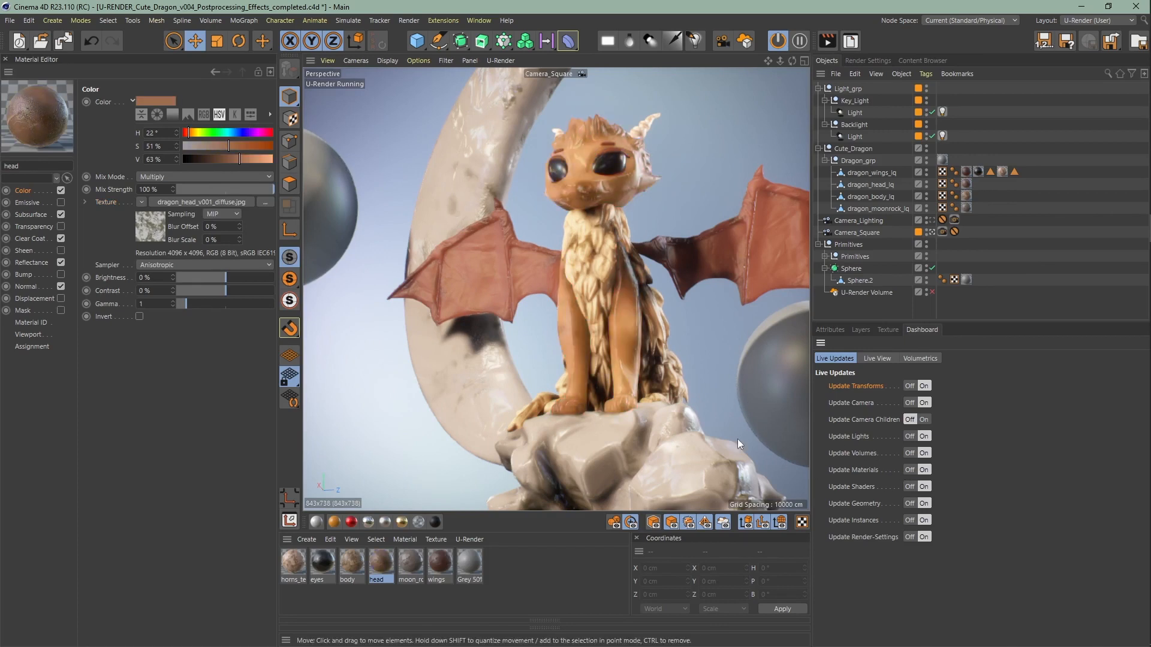
# Step: Briefly enable the head material's Emissive channel with its Noise texture, return to the Color channel, and close the material editor
pyautogui.click(27, 203)
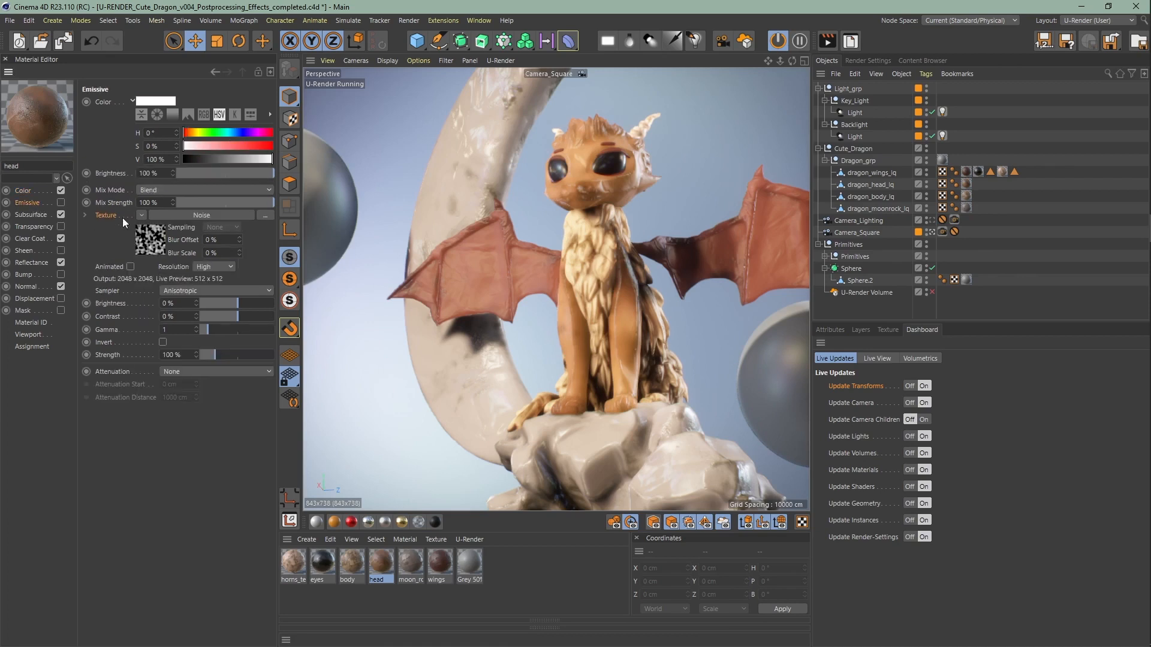
pyautogui.click(63, 201)
pyautogui.click(63, 201)
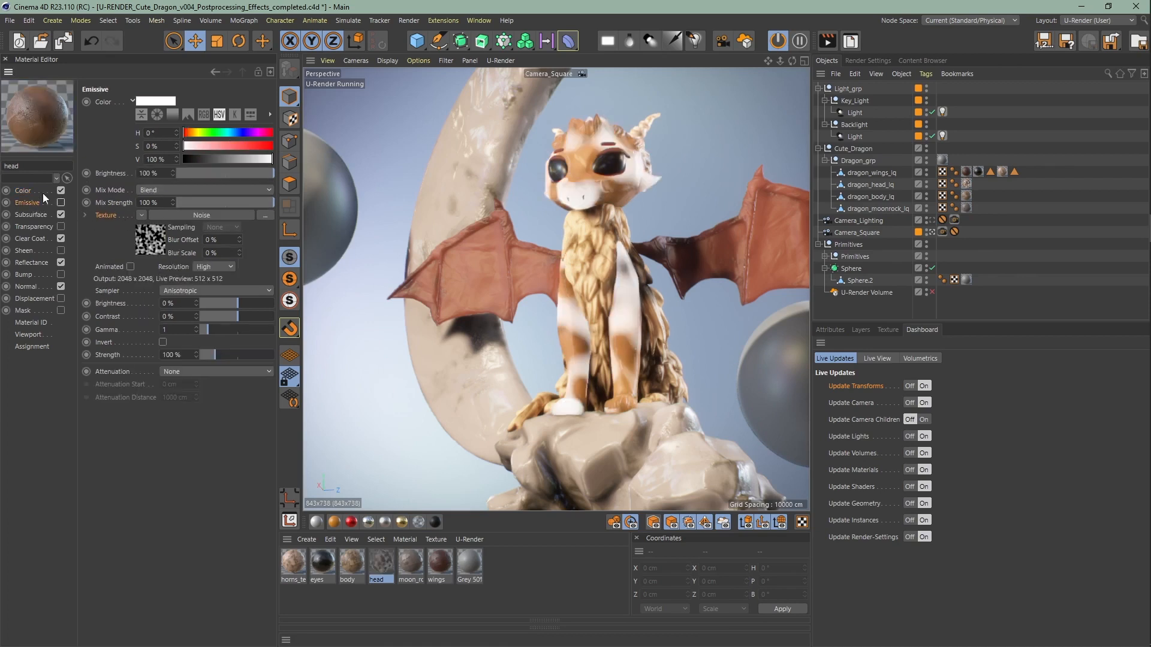
pyautogui.click(38, 190)
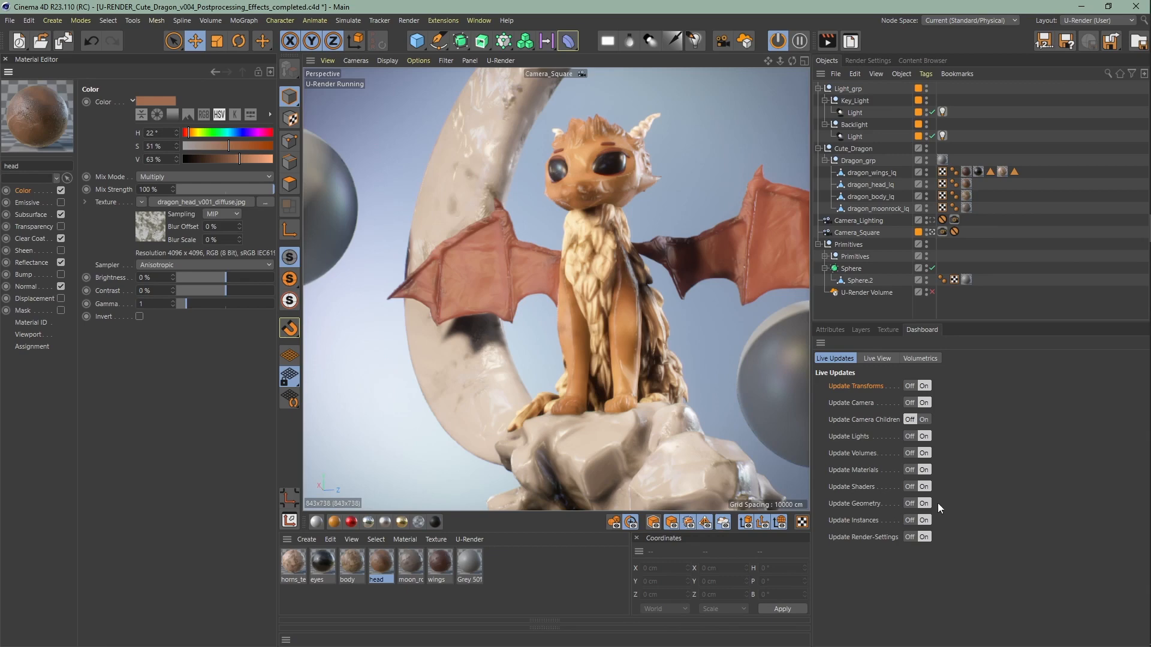
pyautogui.click(5, 59)
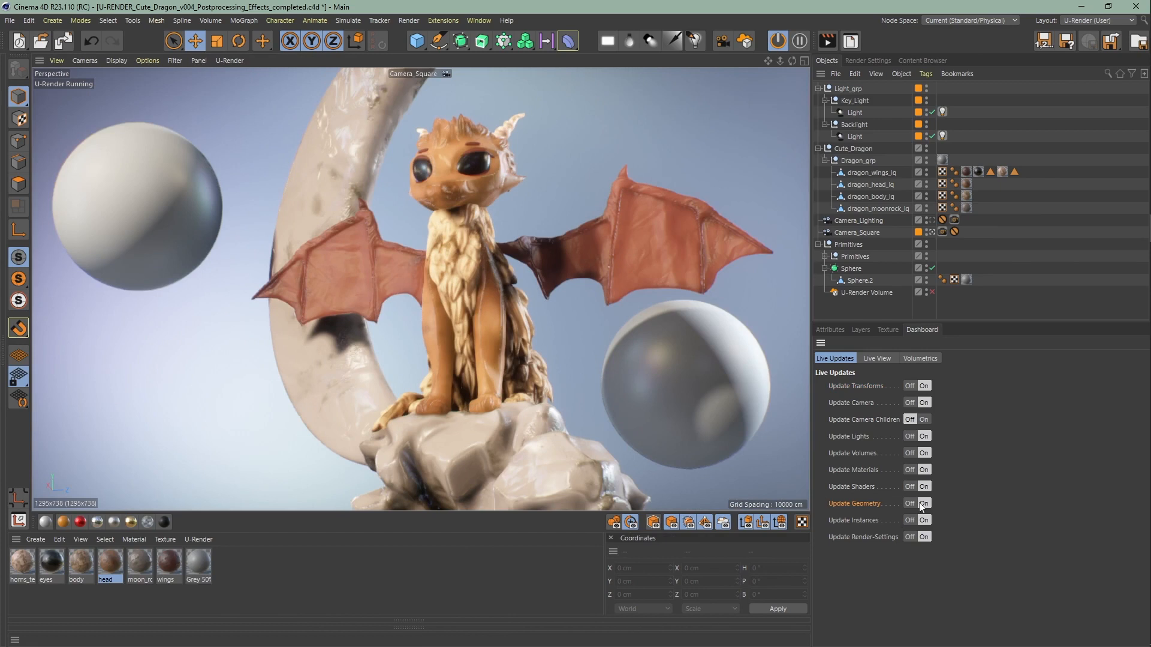
# Step: Scale Sphere.2 to about 496 cm along Y and 183 cm along Z, with Update Geometry off for the final stretch
pyautogui.click(738, 384)
pyautogui.click(869, 282)
pyautogui.press('t')
pyautogui.moveTo(680, 317); pyautogui.dragTo(679, 261)
pyautogui.moveTo(761, 382); pyautogui.dragTo(806, 383)
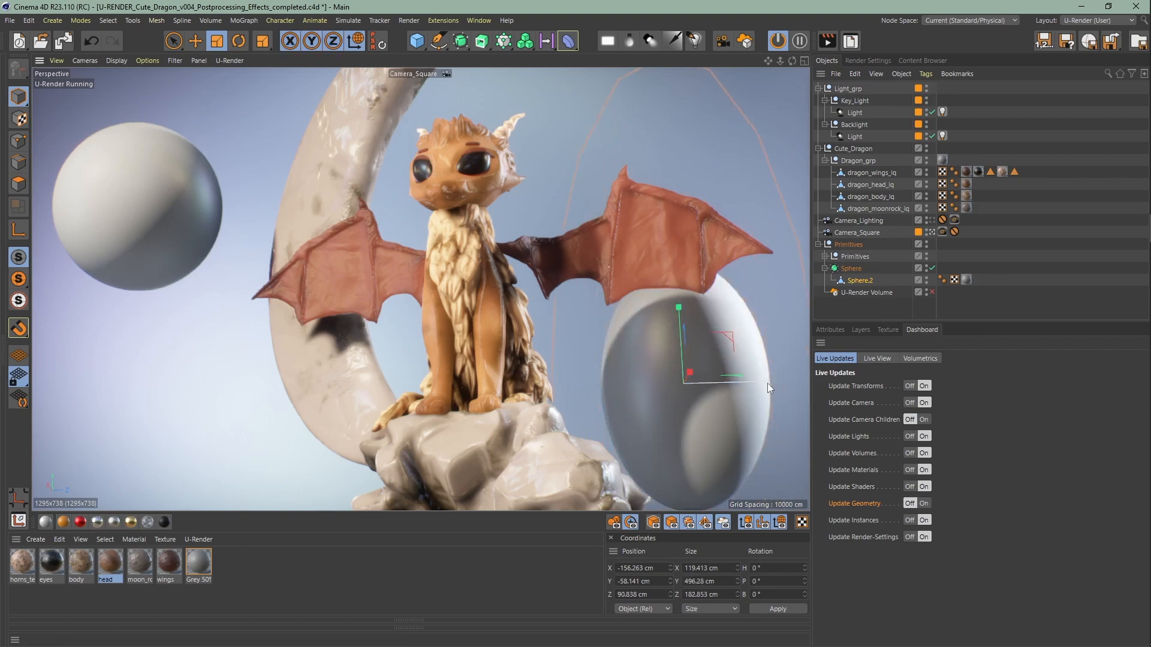
# Step: Switch to the Move tool and turn Update Geometry back on
pyautogui.press('e')
pyautogui.click(739, 432)
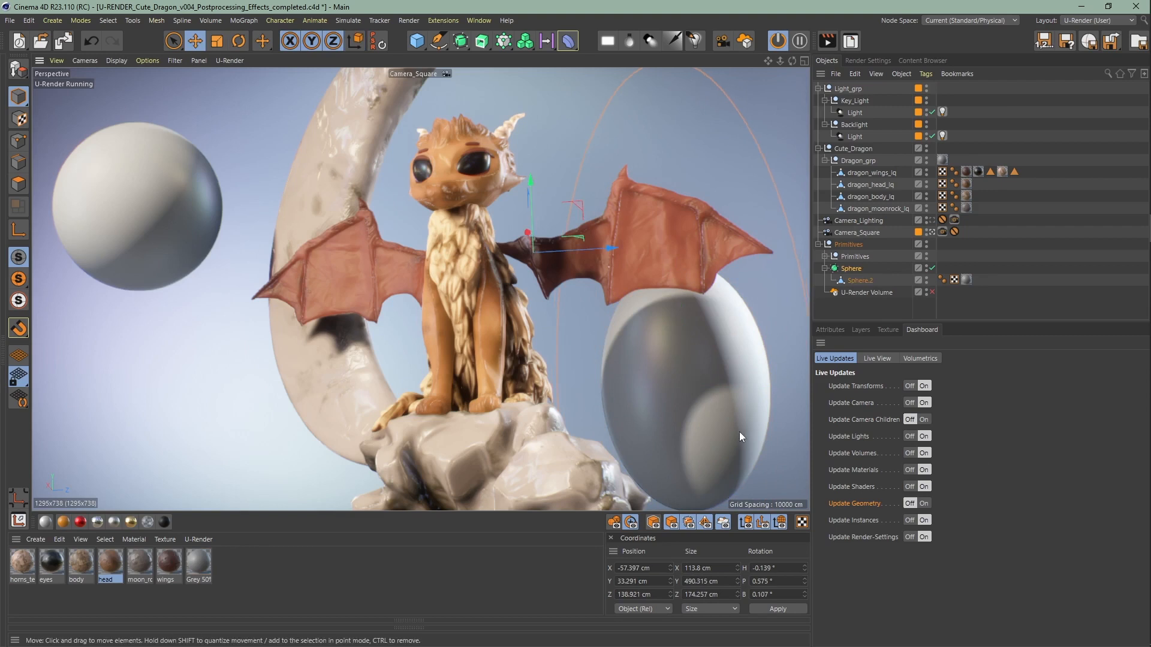
pyautogui.click(924, 503)
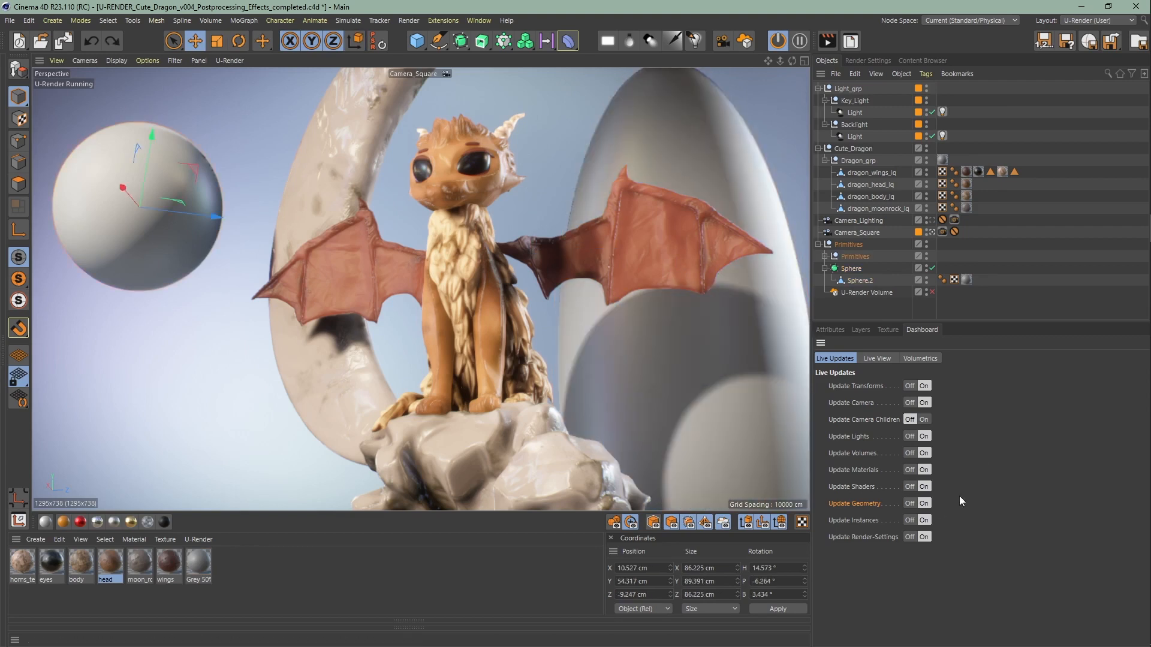
# Step: Undo the scaling of Sphere.2 until it has its original round shape again
pyautogui.click(787, 398)
pyautogui.hotkey('ctrl', 'z')
pyautogui.hotkey('ctrl', 'z')
pyautogui.hotkey('ctrl', 'z')
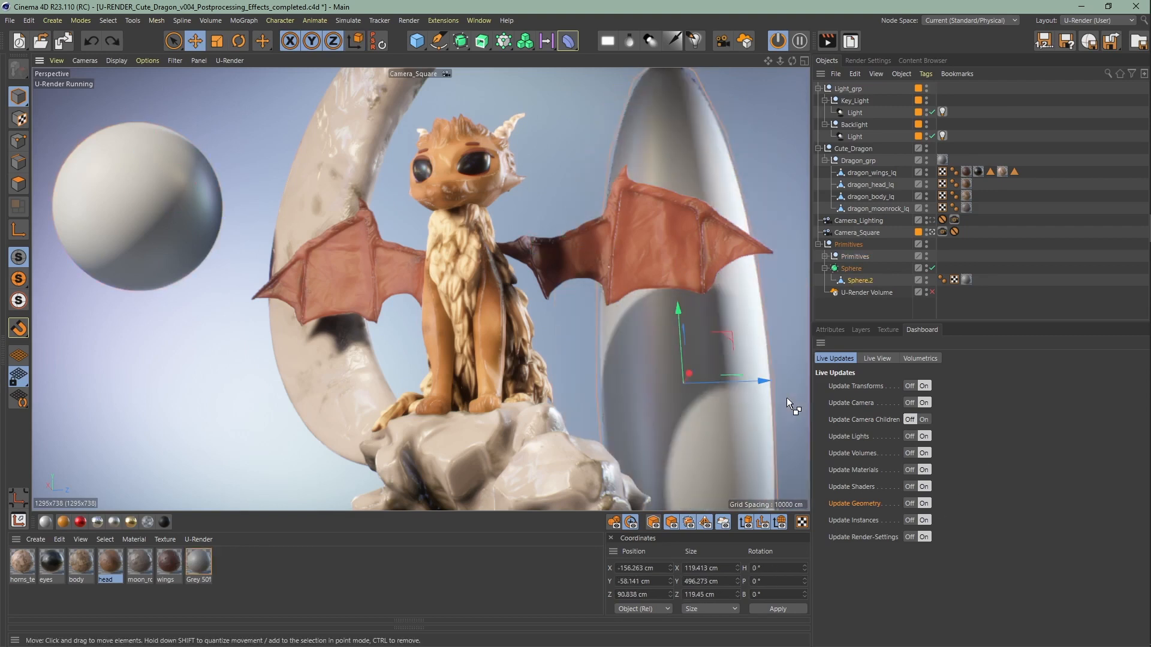
pyautogui.hotkey('ctrl', 'y')
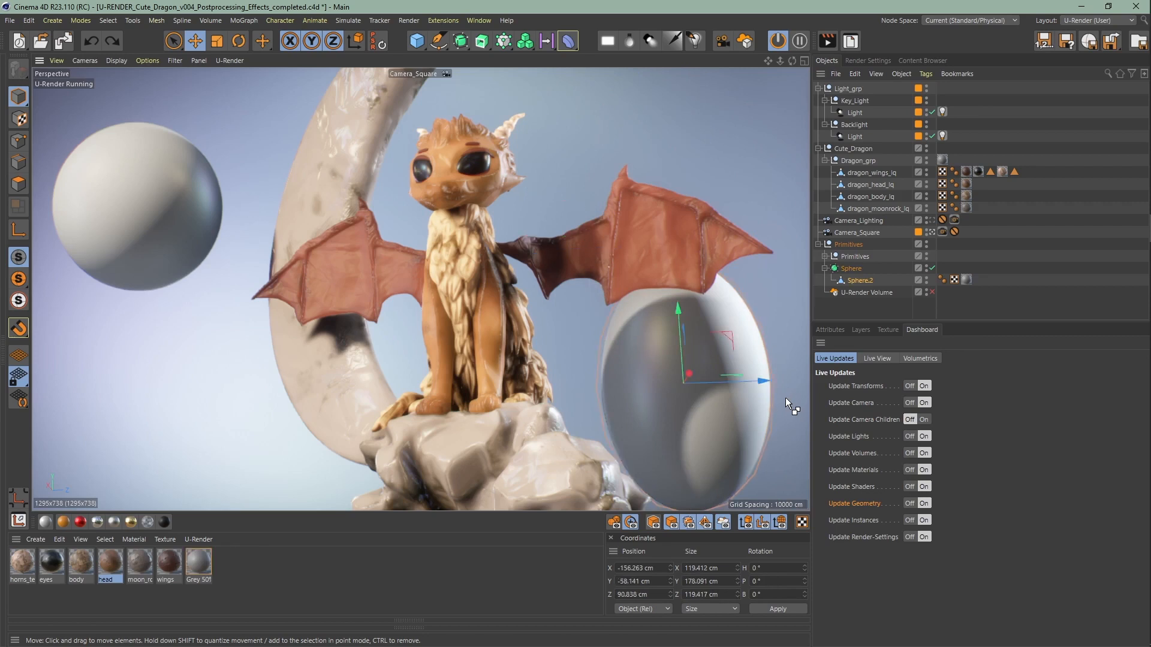
pyautogui.hotkey('ctrl', 'z')
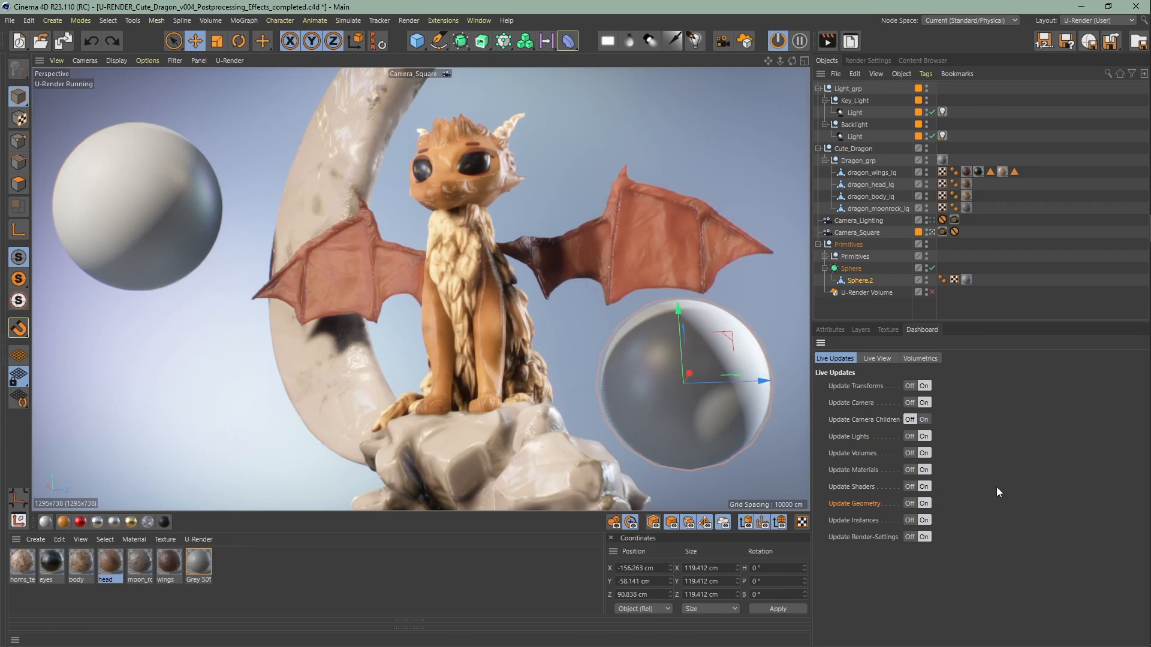
# Step: Deselect the sphere, and turn Bloom off and back on in the U-Render render settings
pyautogui.click(734, 314)
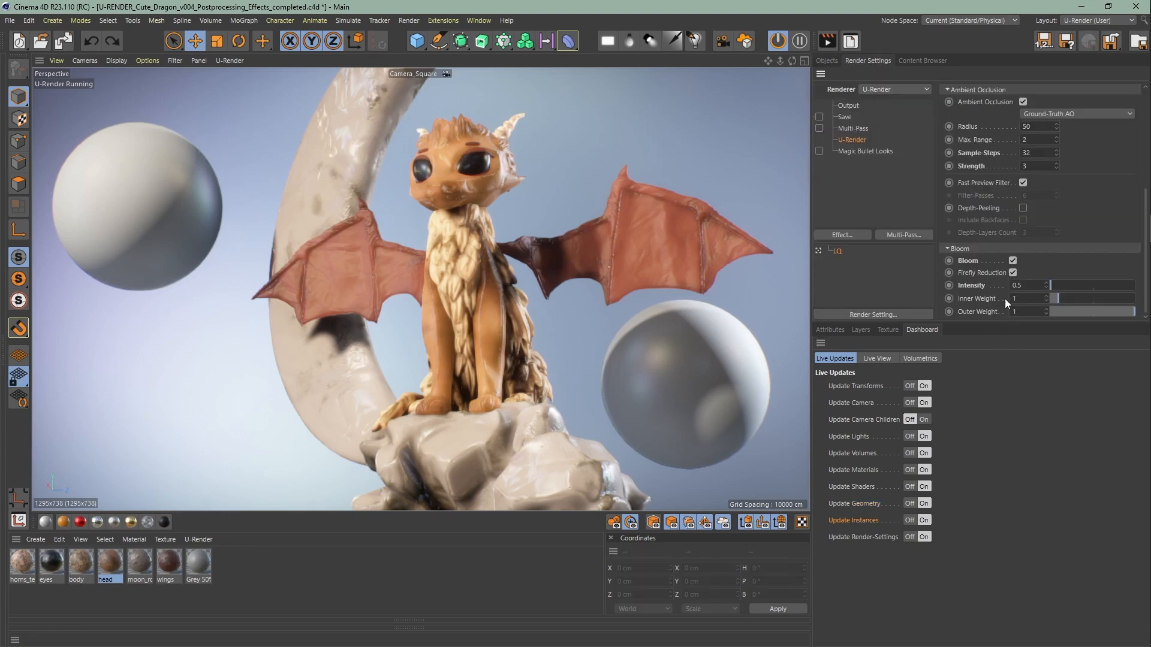
pyautogui.click(1013, 260)
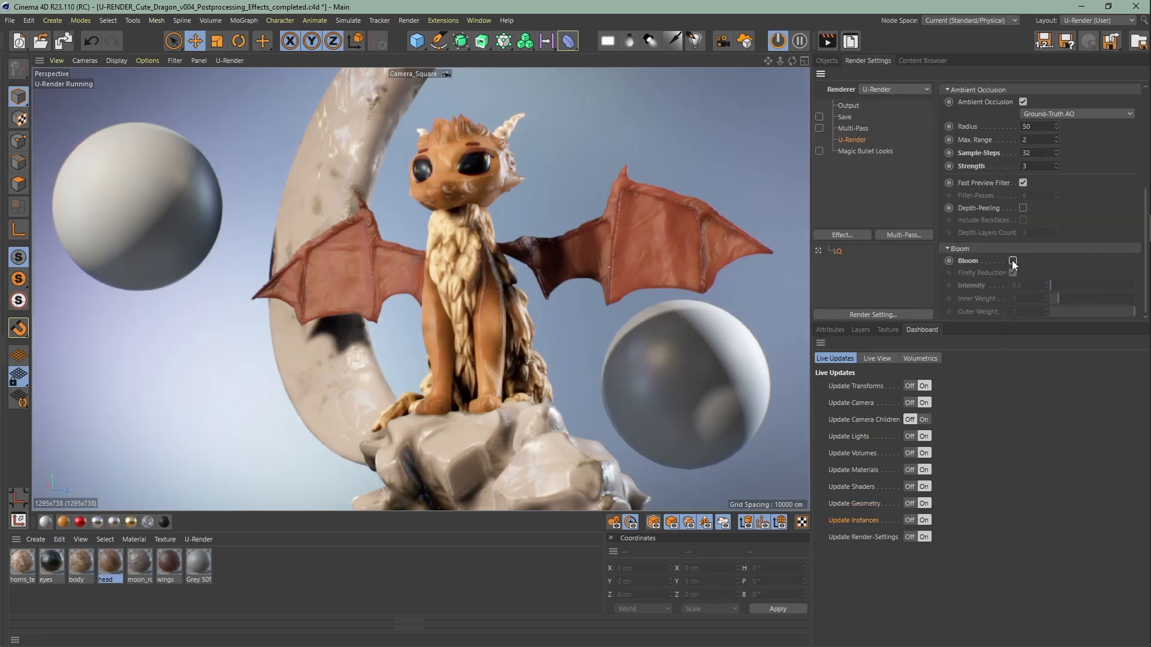
pyautogui.click(1013, 261)
# Step: With Update Render-Settings switched off temporarily, set the Bloom intensity to 8, and undo it once updates are back on
pyautogui.click(909, 537)
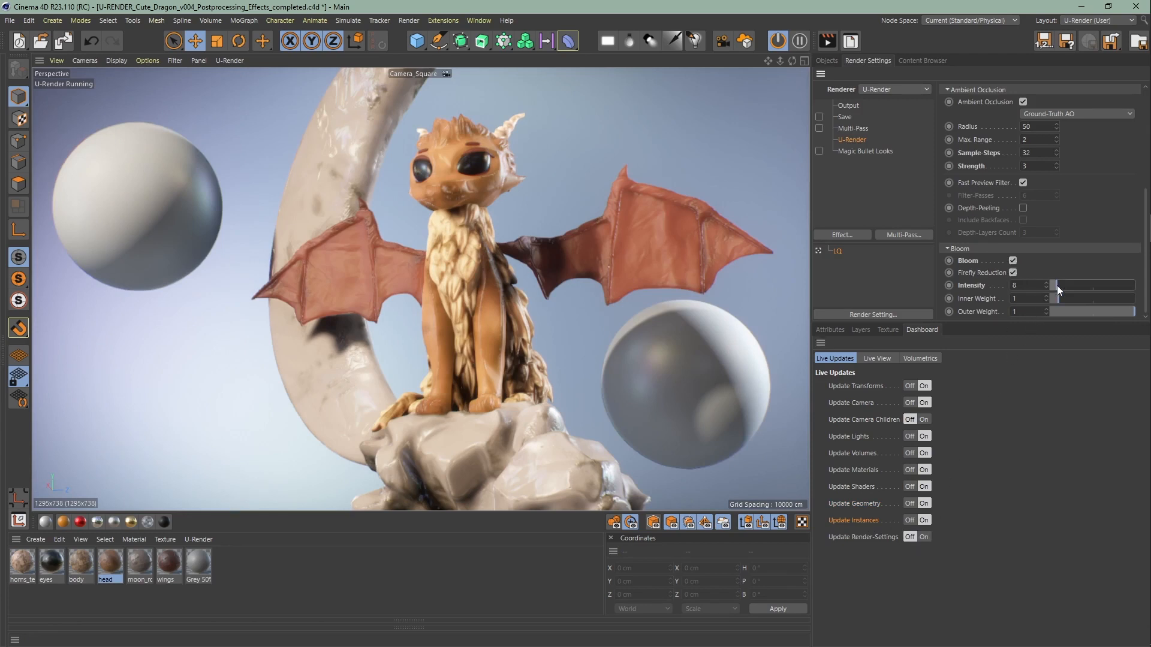
pyautogui.click(924, 537)
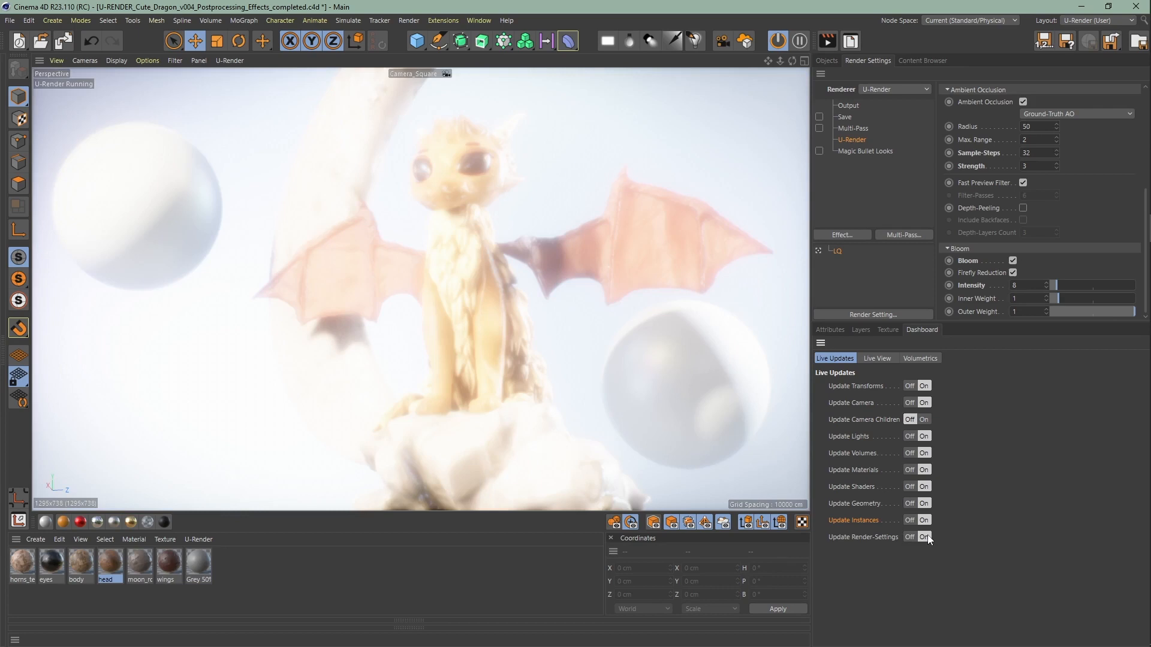
pyautogui.hotkey('ctrl', 'z')
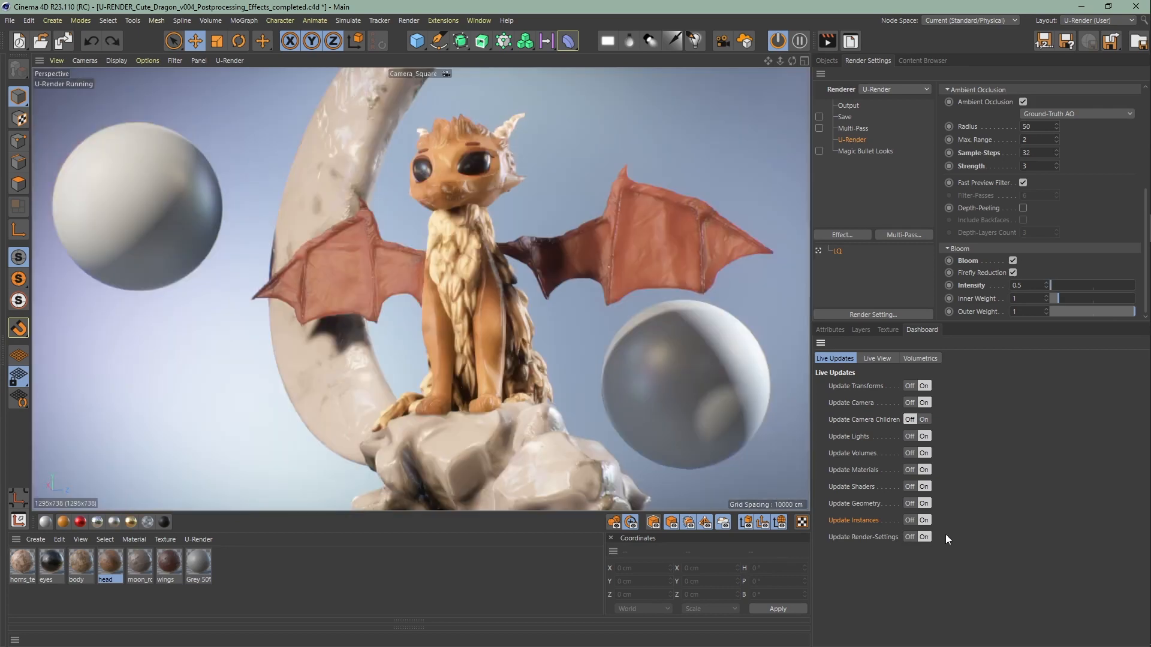
# Step: Return to the object list, collapse the Primitives group, and hide it
pyautogui.click(833, 62)
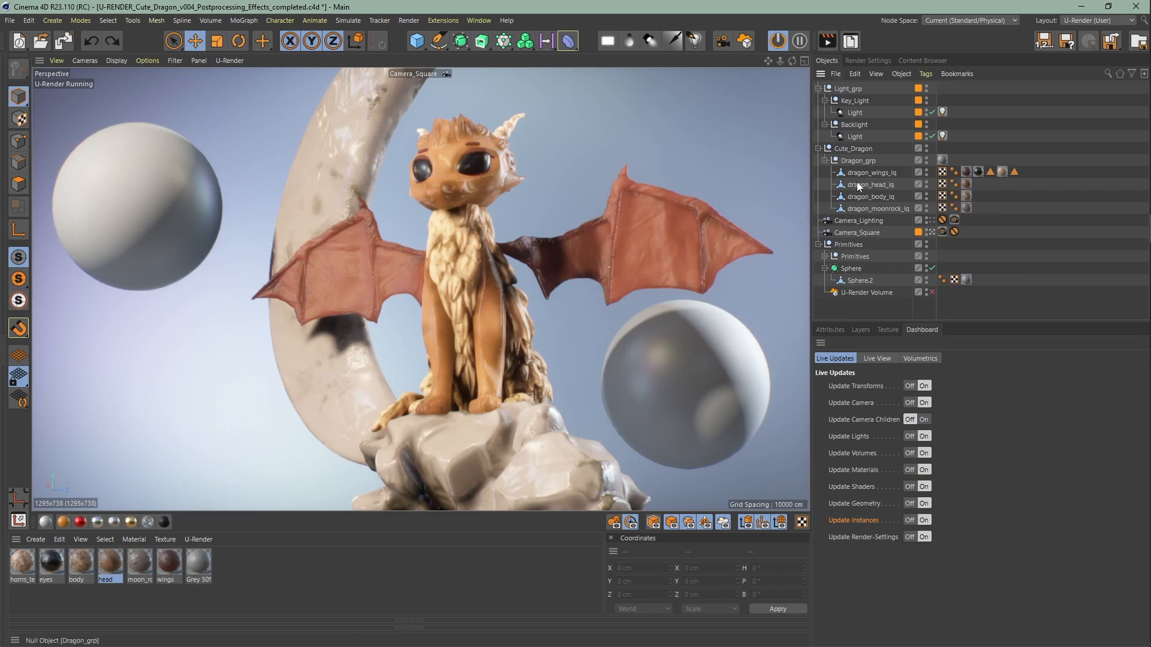
pyautogui.click(816, 244)
pyautogui.click(927, 242)
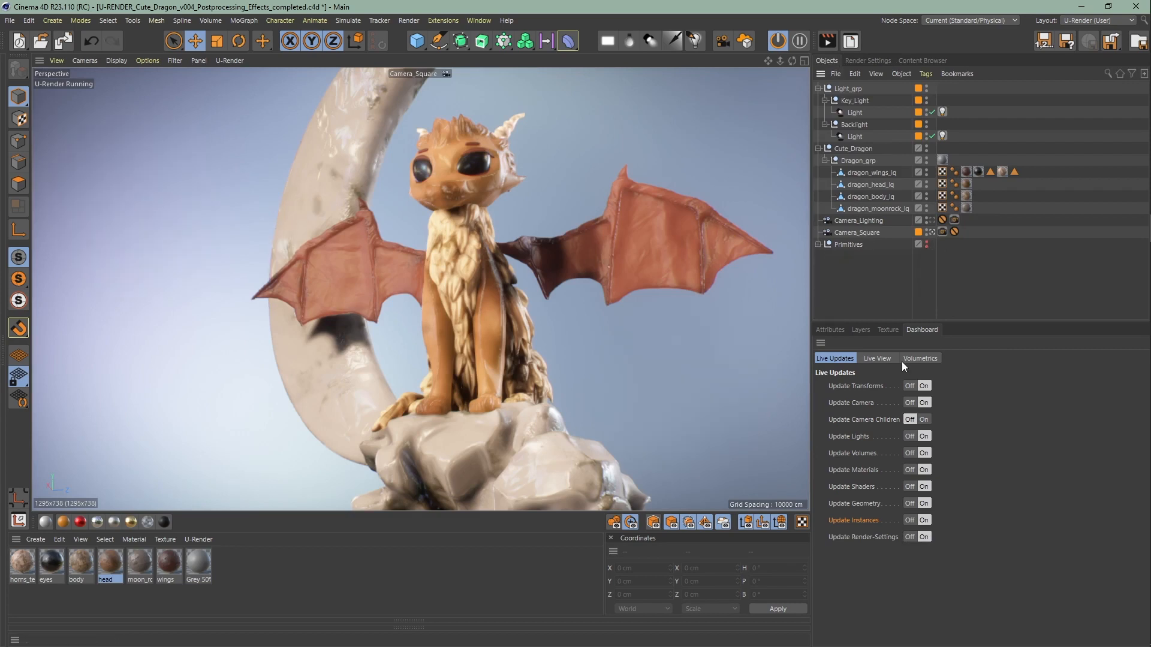
# Step: Open the Dashboard's Live View settings and set the Scale to 50 %
pyautogui.click(879, 358)
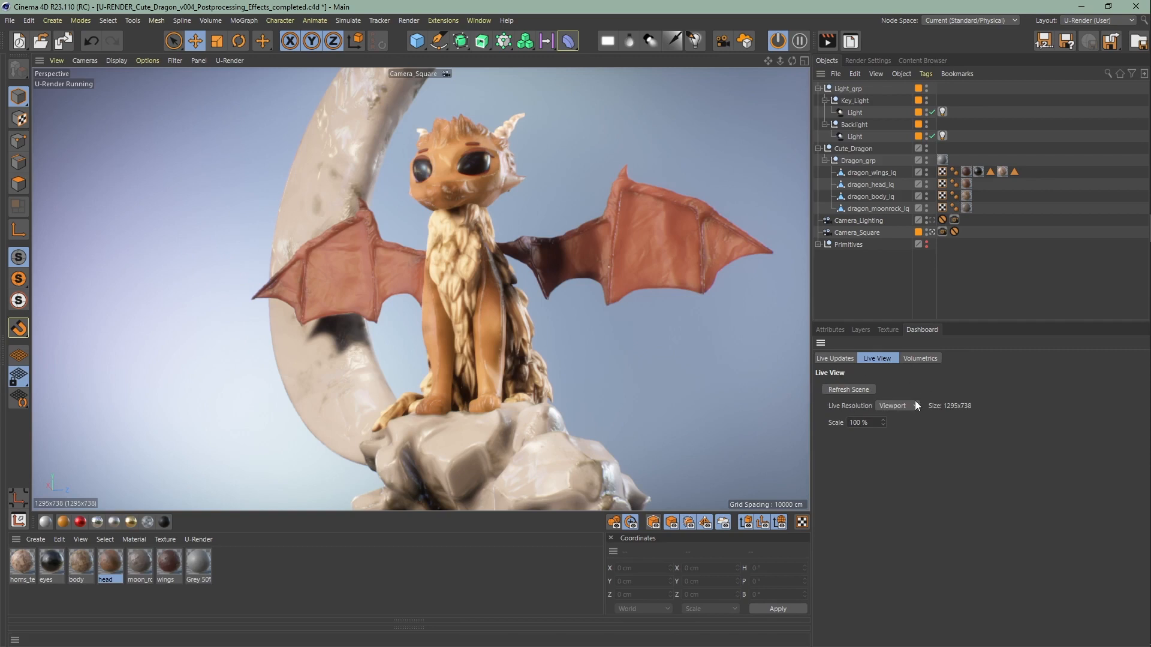
pyautogui.click(876, 420)
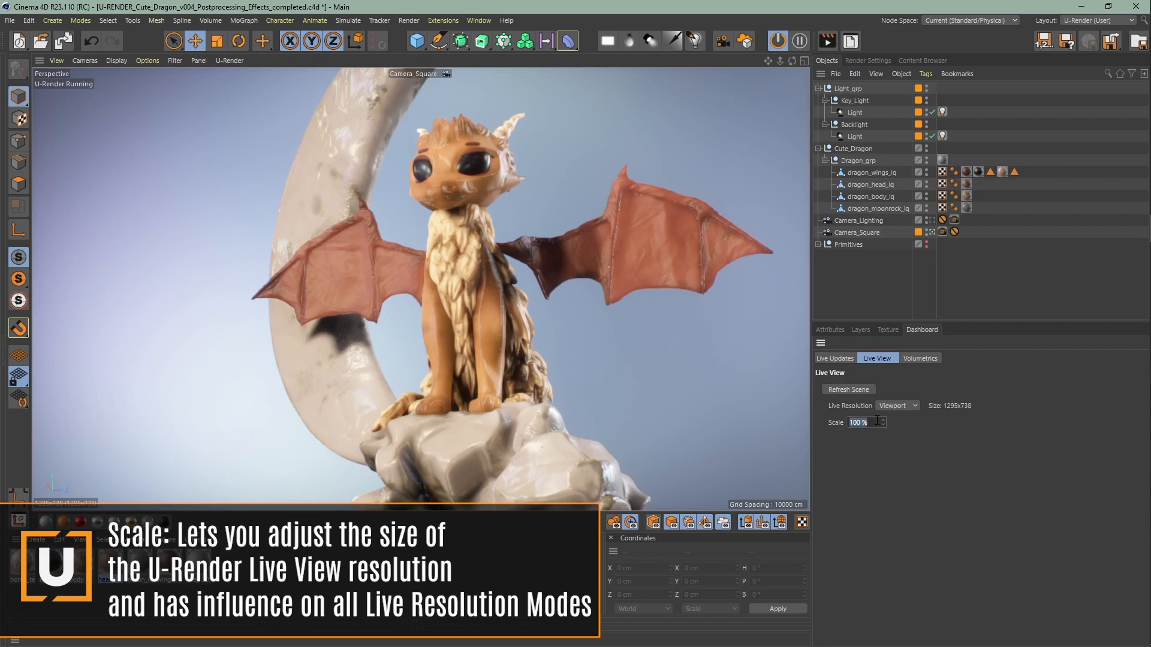
pyautogui.write('50')
pyautogui.press('Return')
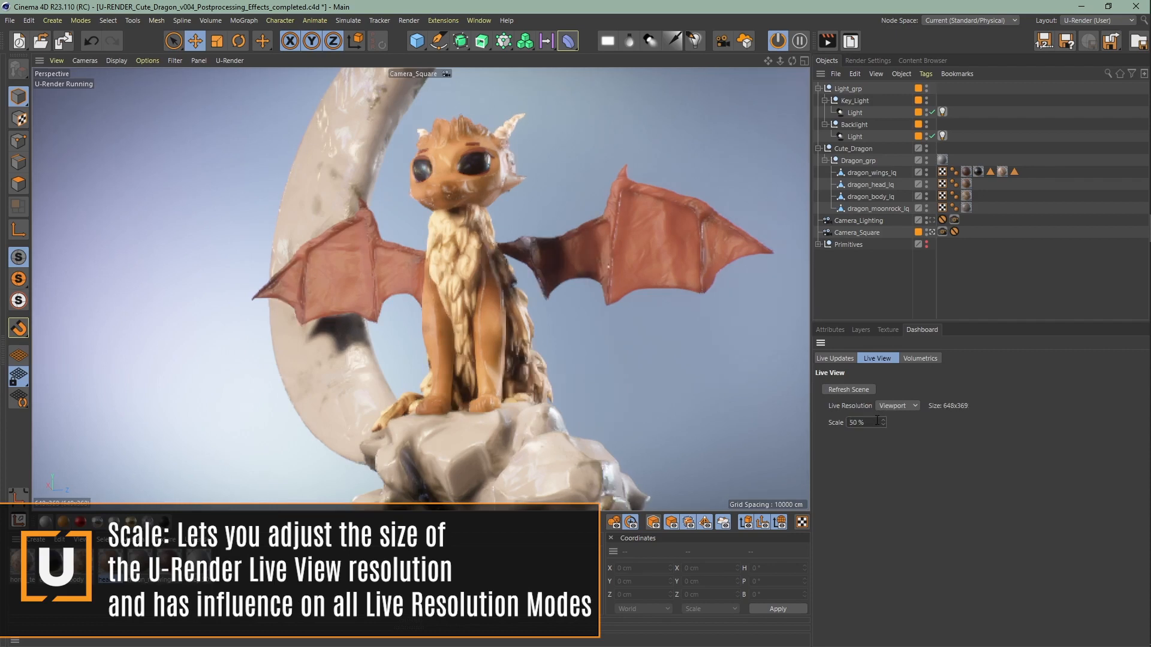
# Step: Try Live View Scale values of 10 %, 1 % and 25 %
pyautogui.write('10')
pyautogui.press('Return')
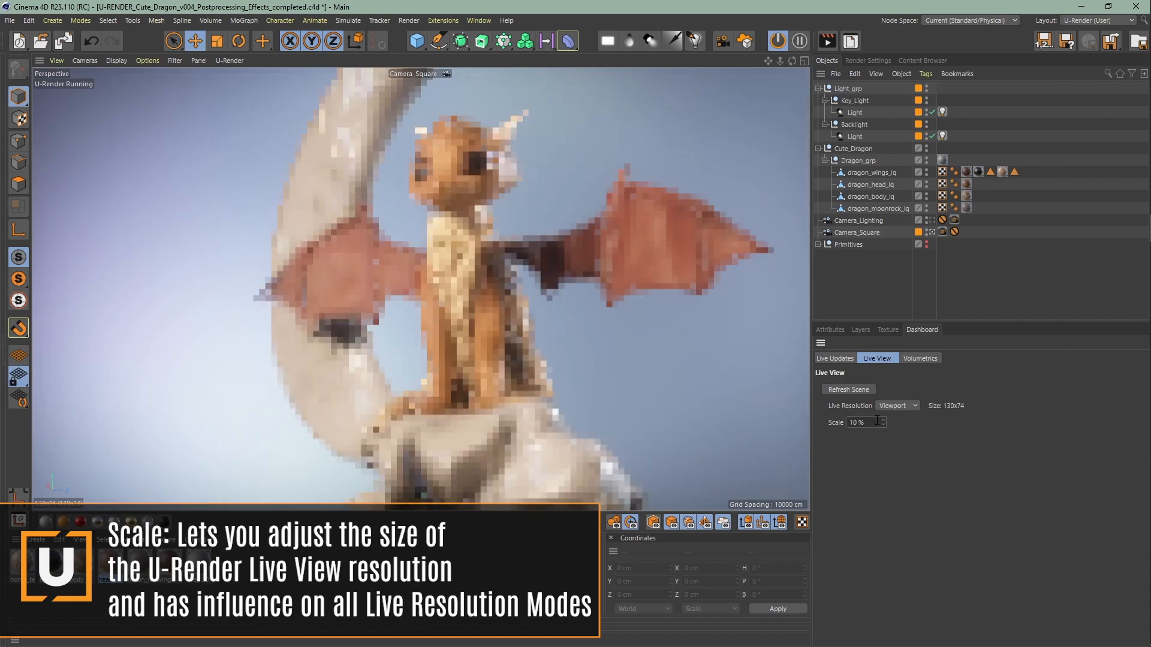
pyautogui.hotkey('ctrl', 'a')
pyautogui.write('1')
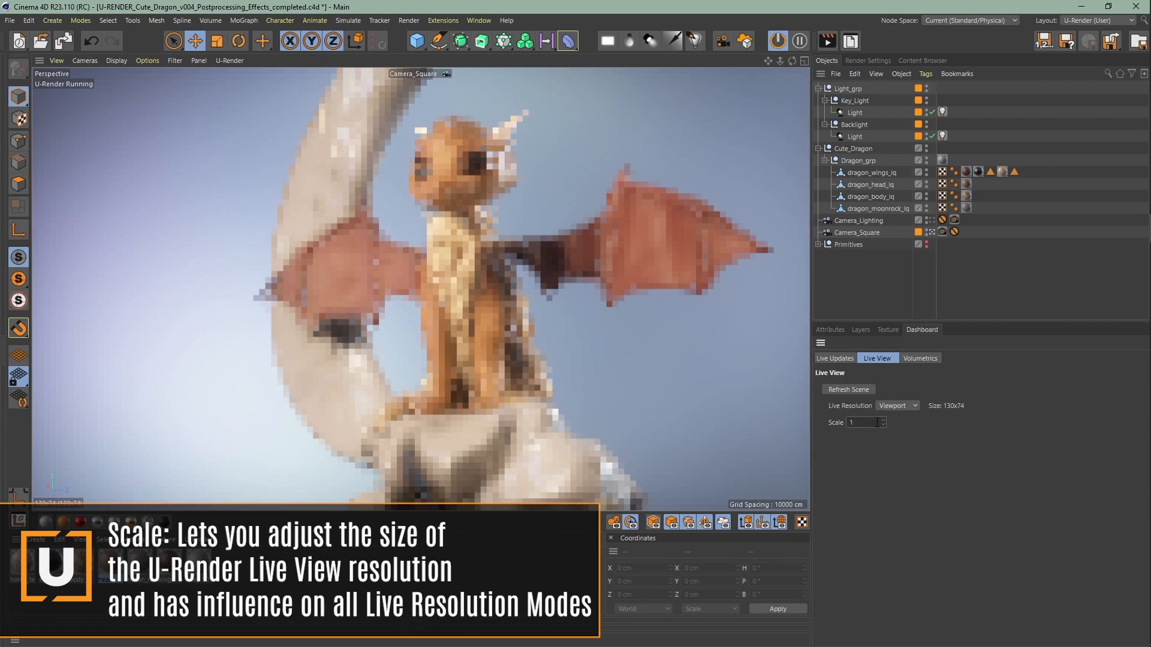
pyautogui.press('Return')
pyautogui.click(877, 422)
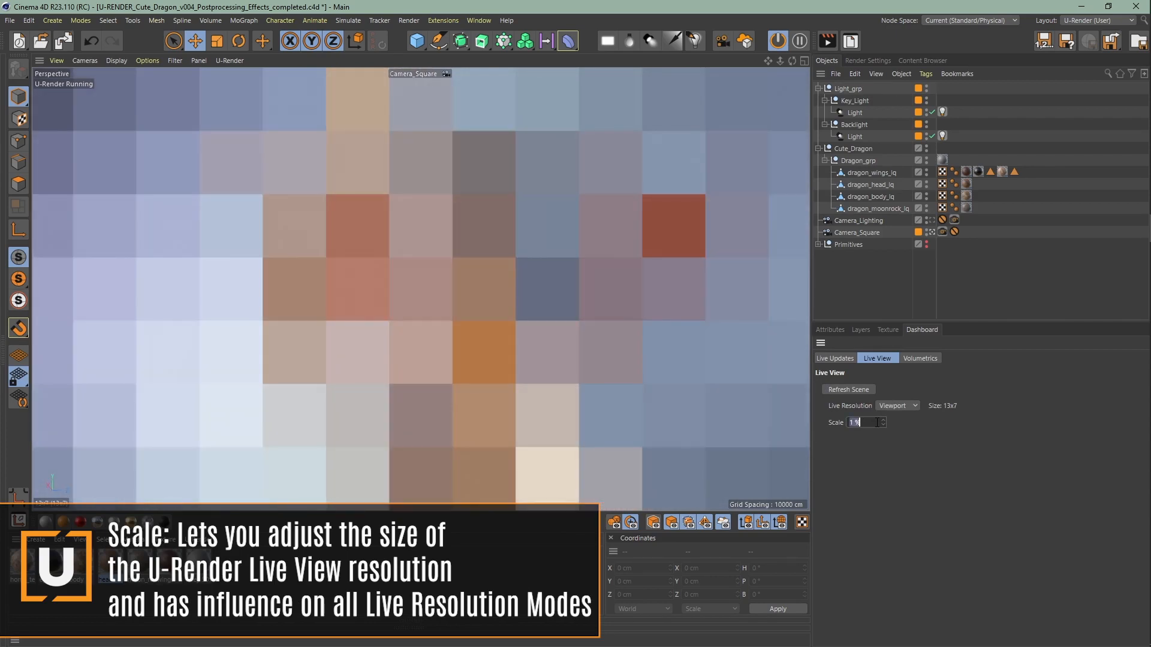
pyautogui.write('25')
pyautogui.press('Return')
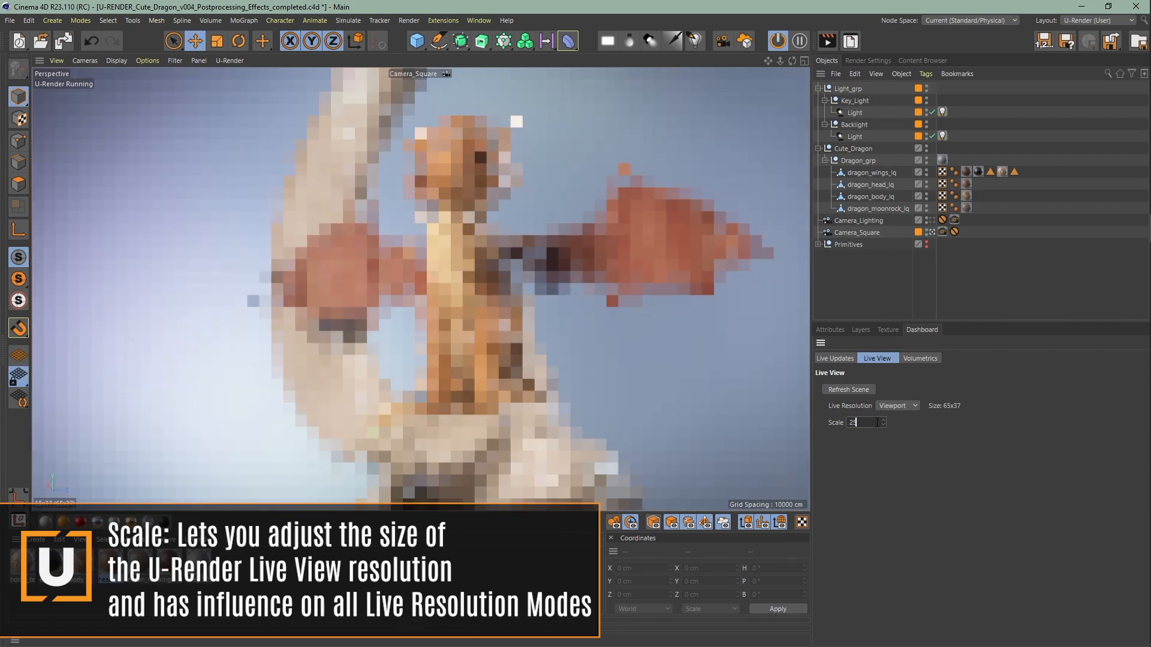
# Step: Set the Live View Scale to 100 % and the Live Resolution to Output
pyautogui.click(877, 423)
pyautogui.write('100')
pyautogui.press('Return')
pyautogui.click(893, 406)
pyautogui.click(899, 431)
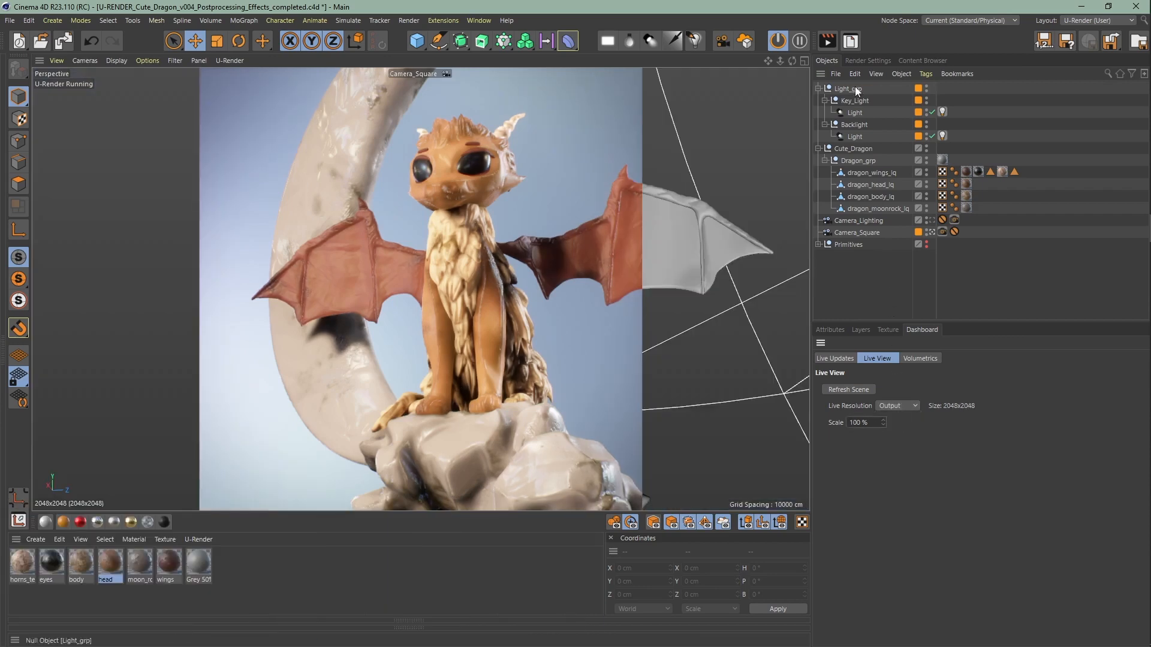
# Step: Try the Standard (4:3) Film Aspect in the render output settings, restore Square (1:1), and return to the object list
pyautogui.click(857, 60)
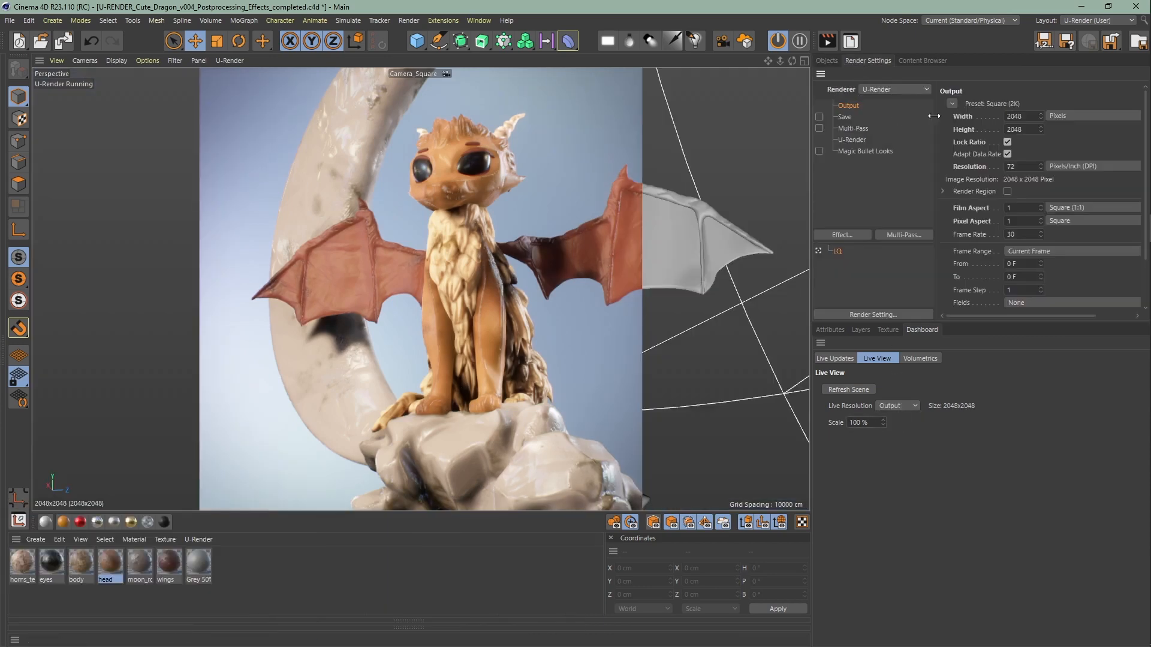
pyautogui.click(1019, 114)
pyautogui.click(1100, 206)
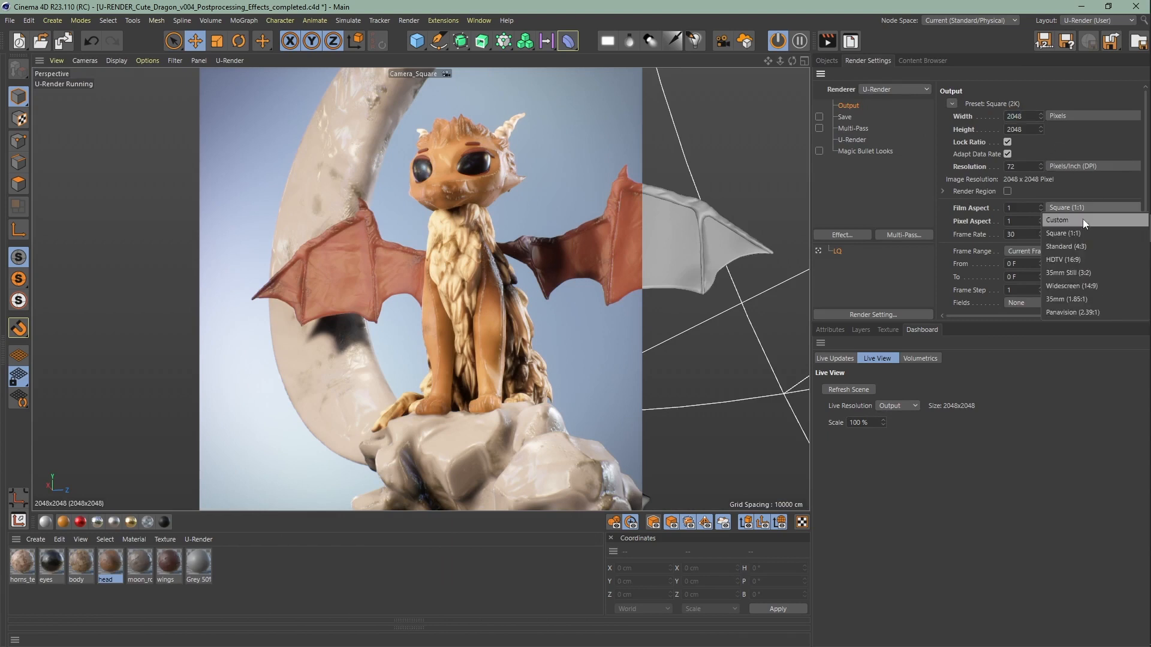
pyautogui.click(1080, 243)
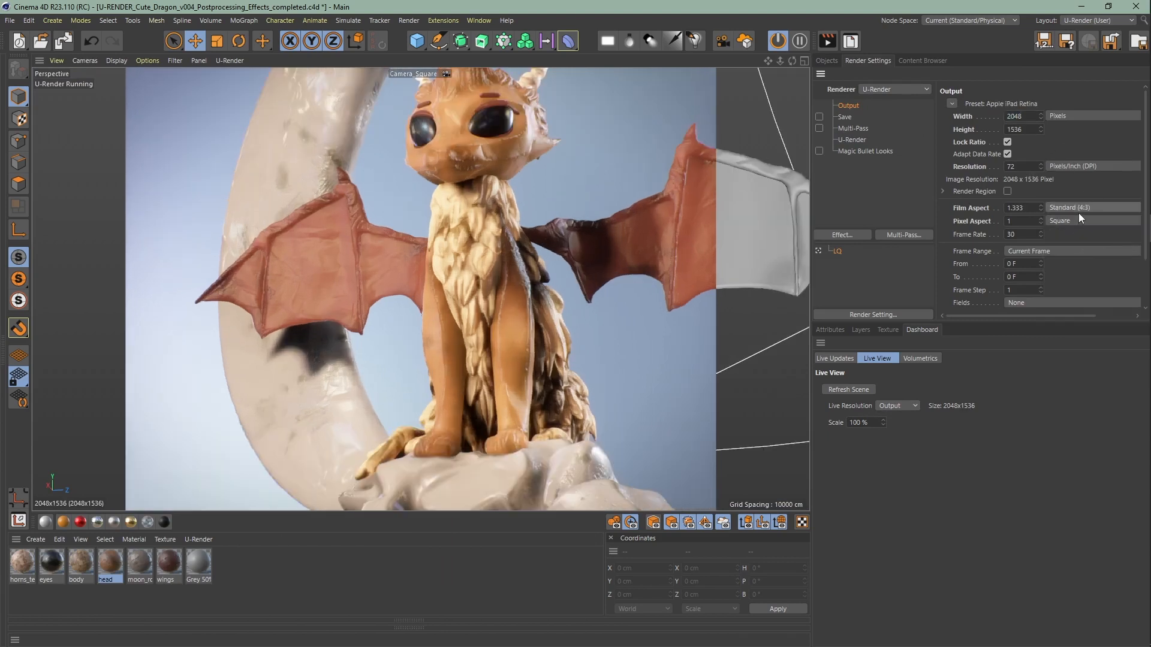
pyautogui.click(1083, 205)
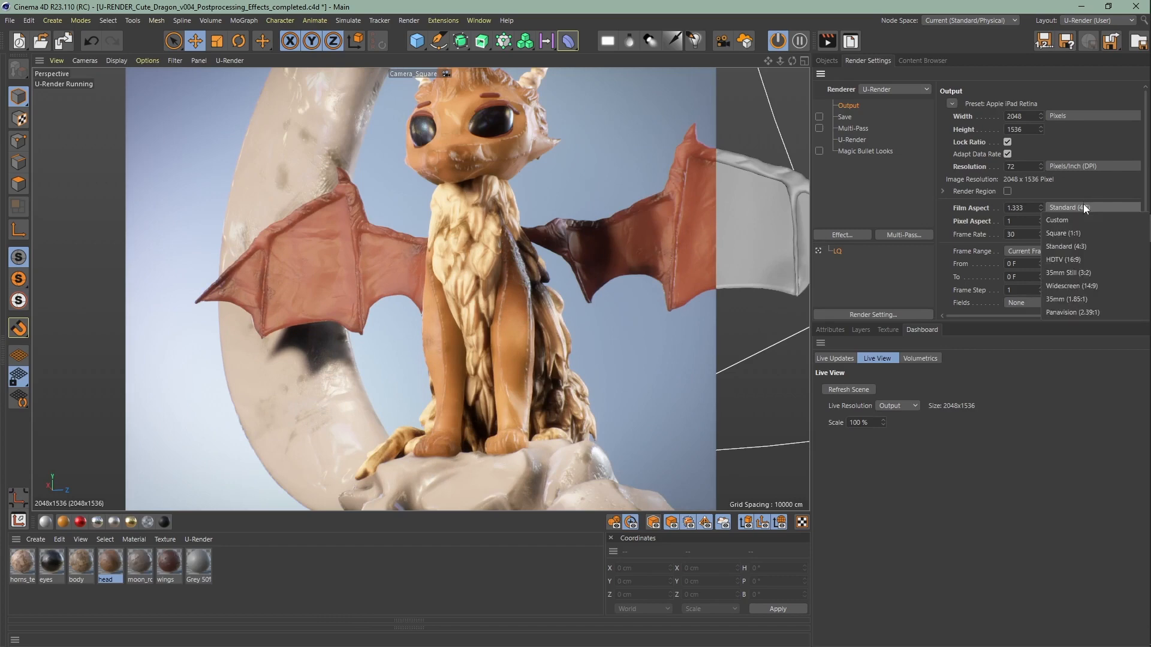
pyautogui.click(1084, 236)
pyautogui.hotkey('shift', 'F1')
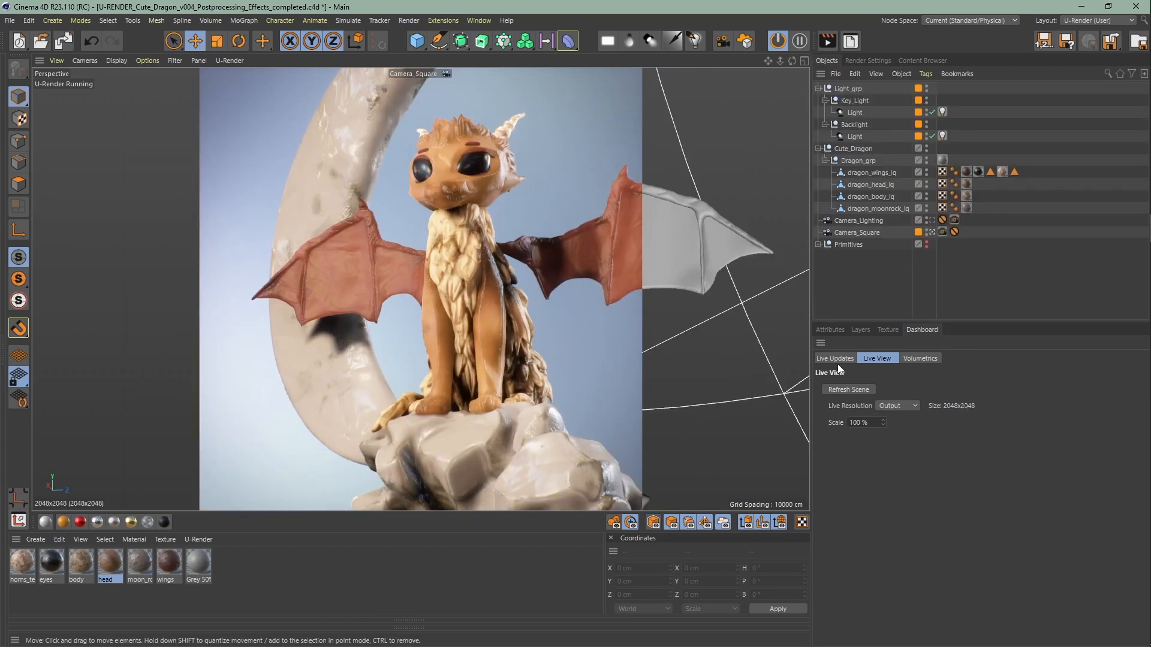
# Step: Switch the Live Resolution to Custom, set its Height to 1280, and reset the Height to its default
pyautogui.click(908, 407)
pyautogui.click(900, 445)
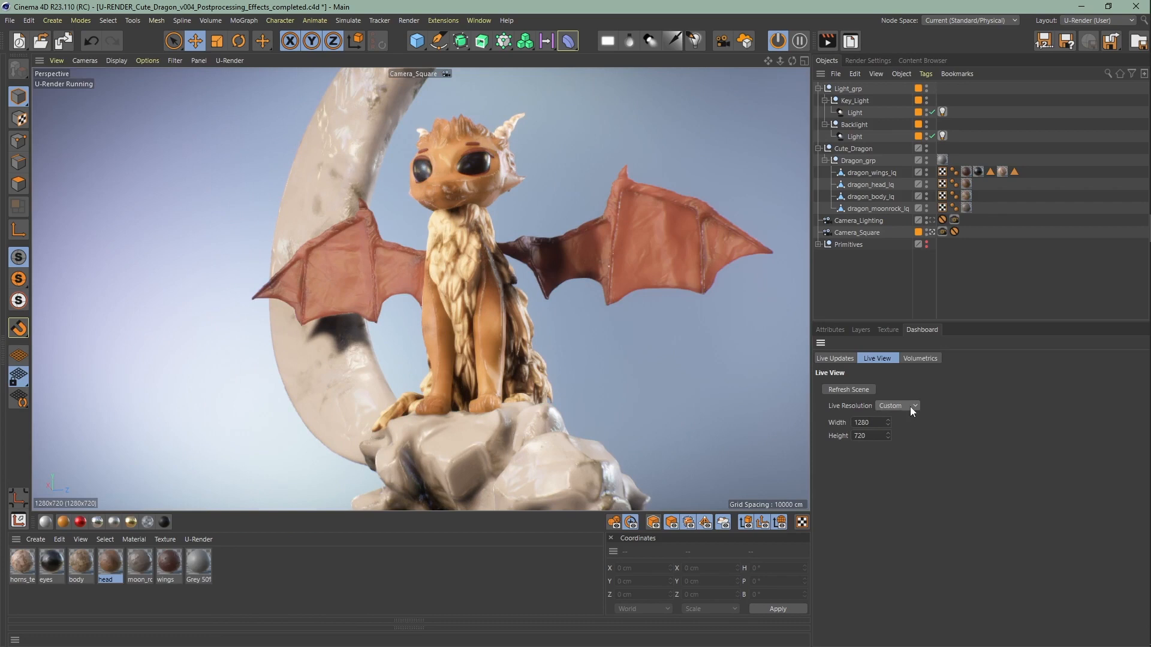
pyautogui.doubleClick(873, 435)
pyautogui.write('1280')
pyautogui.press('Return')
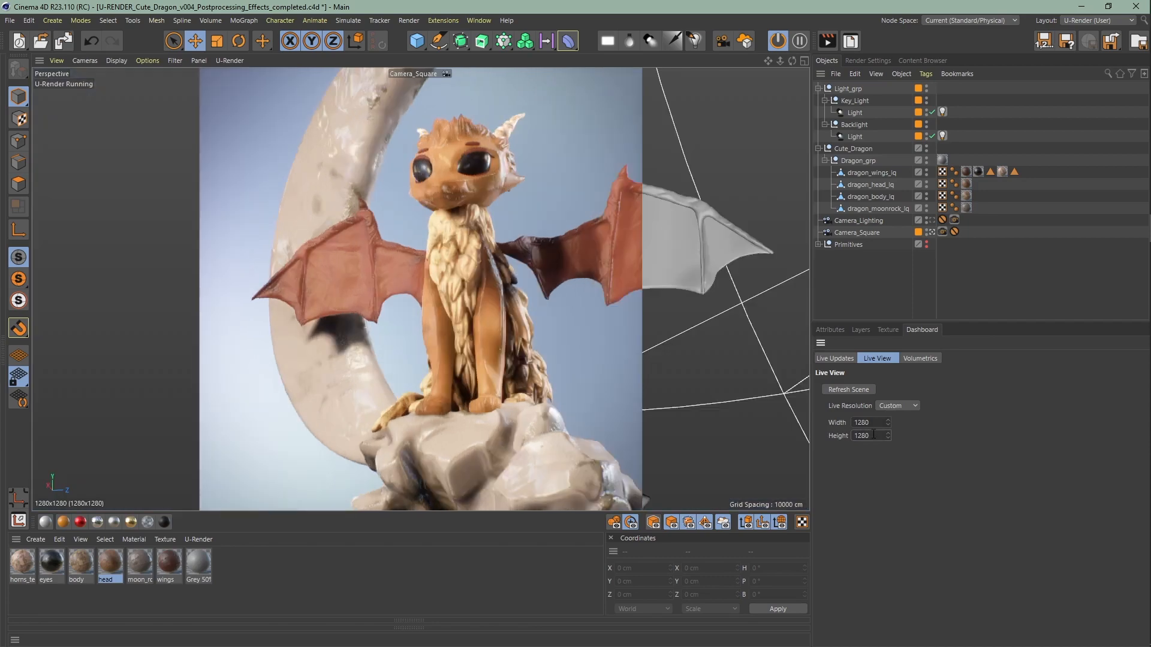
pyautogui.rightClick(887, 436)
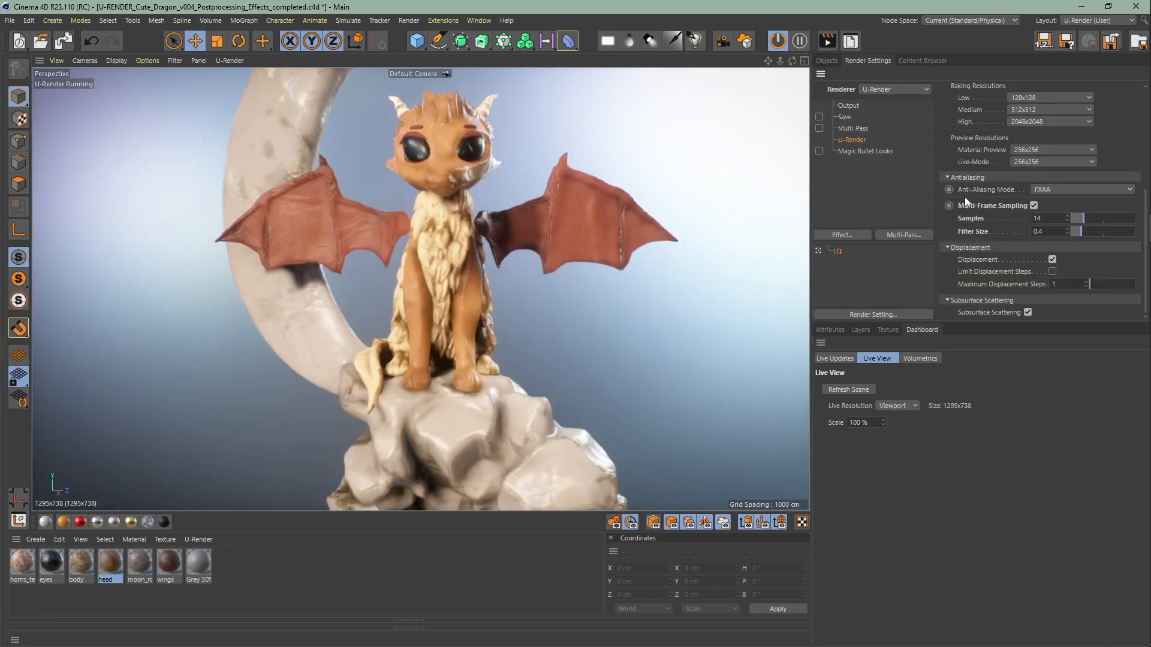
# Step: Try a Live View Scale of 50 % on the dragon and restore it to 100 %
pyautogui.keyDown('alt'); pyautogui.moveTo(468, 316); pyautogui.dragTo(806, 440, button='middle'); pyautogui.keyUp('alt')
pyautogui.doubleClick(848, 424)
pyautogui.write('50')
pyautogui.press('Return')
pyautogui.keyDown('alt'); pyautogui.moveTo(549, 343); pyautogui.dragTo(516, 329); pyautogui.keyUp('alt')
pyautogui.doubleClick(863, 424)
pyautogui.write('100')
pyautogui.press('Return')
pyautogui.keyDown('alt'); pyautogui.moveTo(476, 325); pyautogui.dragTo(507, 290); pyautogui.keyUp('alt')
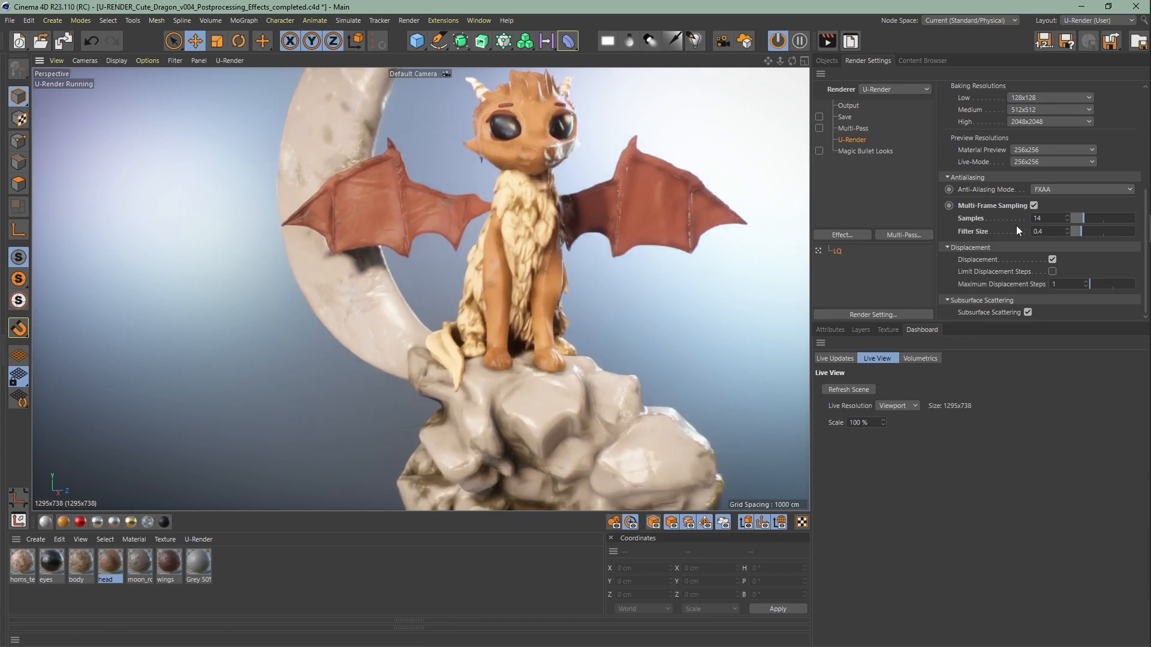
# Step: Set the Multi-Frame Sampling Samples to 2 in the U-Render antialiasing settings
pyautogui.doubleClick(1044, 216)
pyautogui.write('2')
pyautogui.press('Return')
pyautogui.keyDown('alt'); pyautogui.moveTo(512, 290); pyautogui.dragTo(419, 408); pyautogui.keyUp('alt')
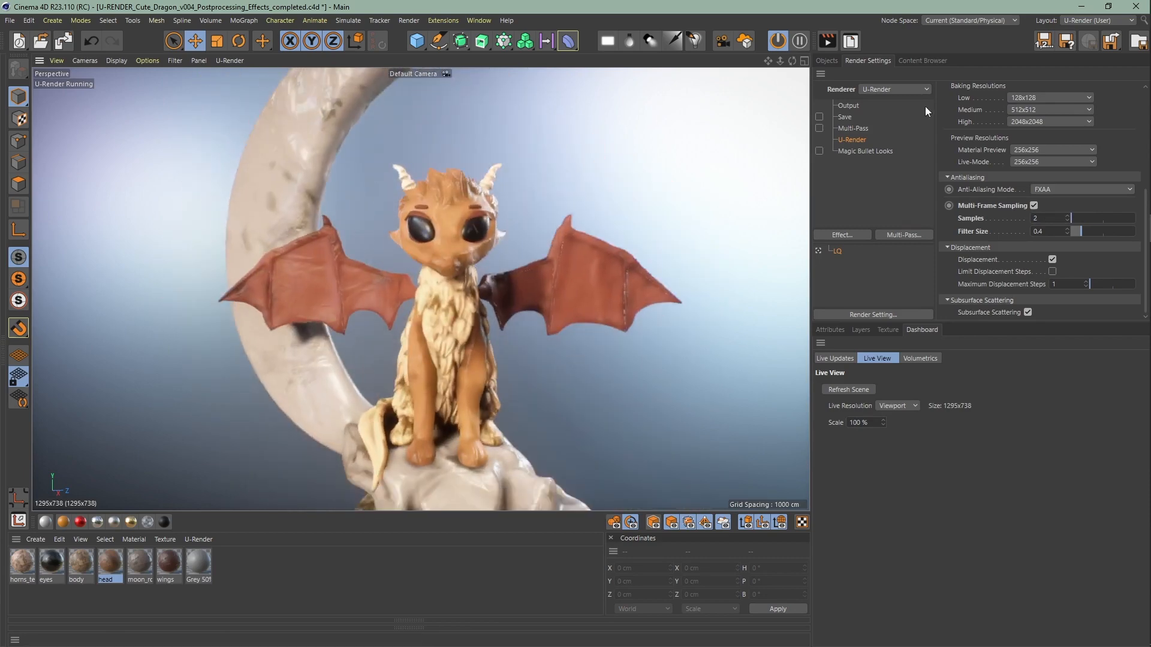
# Step: Try duplicating the Light_grp group in the object list and undo the copies
pyautogui.click(825, 60)
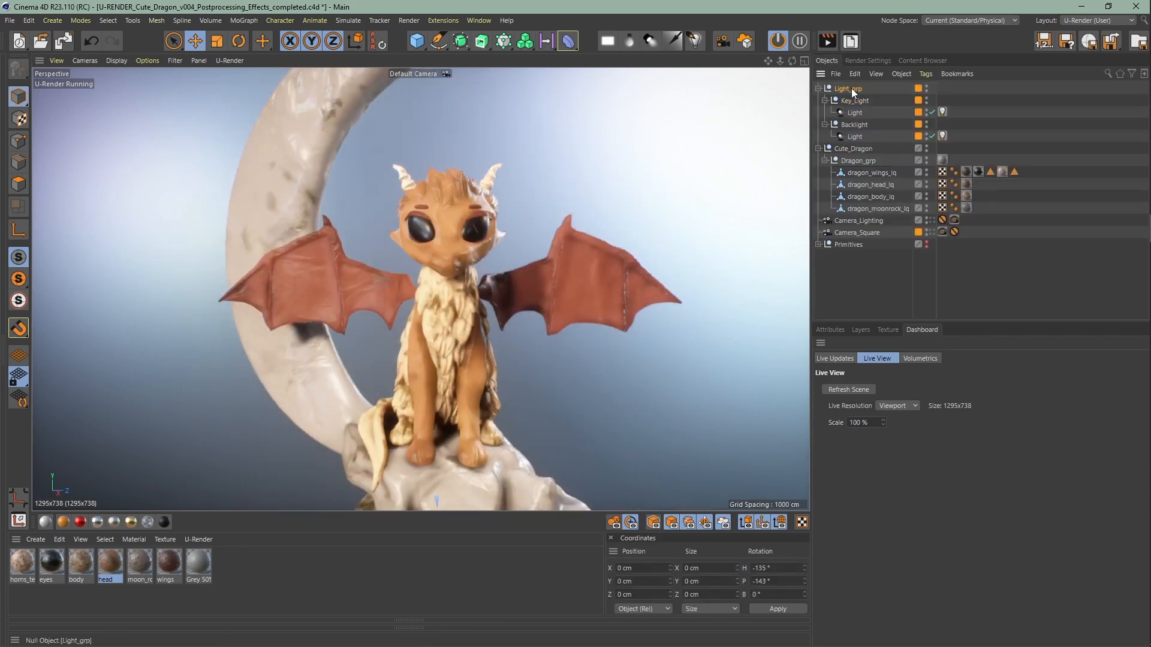
pyautogui.moveTo(854, 95)
pyautogui.keyDown('ctrl'); pyautogui.mouseDown()
pyautogui.moveTo(817, 185)
pyautogui.moveTo(854, 85)
pyautogui.mouseUp(); pyautogui.keyUp('ctrl')
pyautogui.keyDown('alt'); pyautogui.moveTo(501, 334); pyautogui.dragTo(457, 324); pyautogui.keyUp('alt')
pyautogui.hotkey('ctrl', 'v')
pyautogui.hotkey('ctrl', 'z')
pyautogui.hotkey('ctrl', 'z')
pyautogui.hotkey('ctrl', 'z')
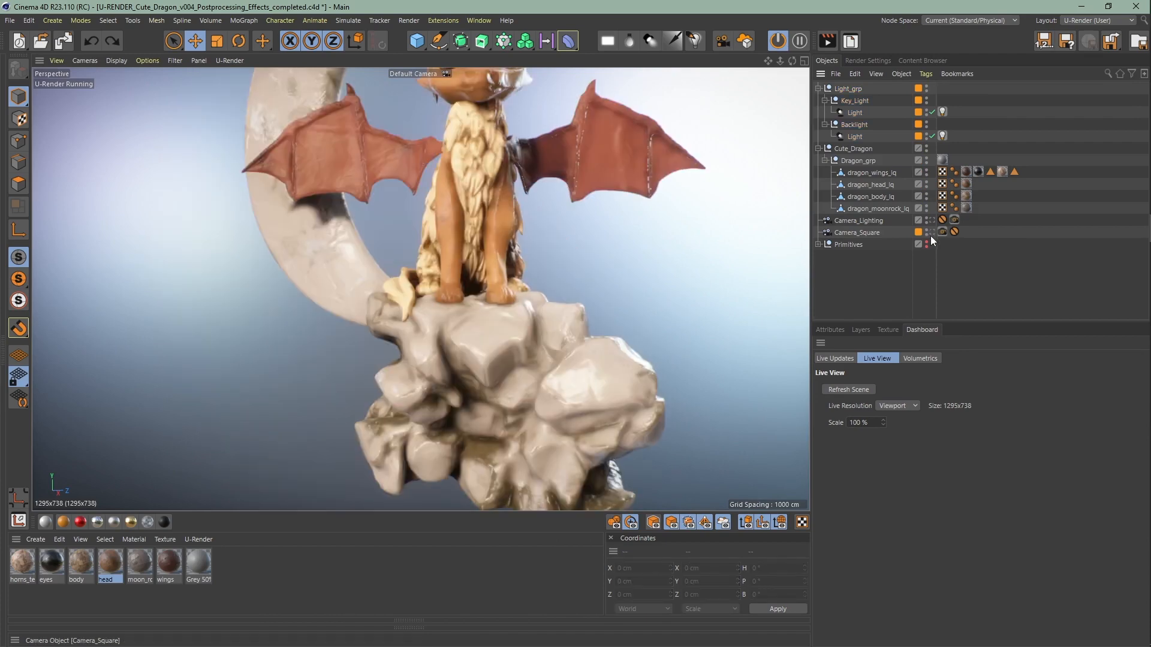
# Step: Look through Camera_Square and enable a tinted Render Safe area in the viewport's Safe Frames settings
pyautogui.click(931, 234)
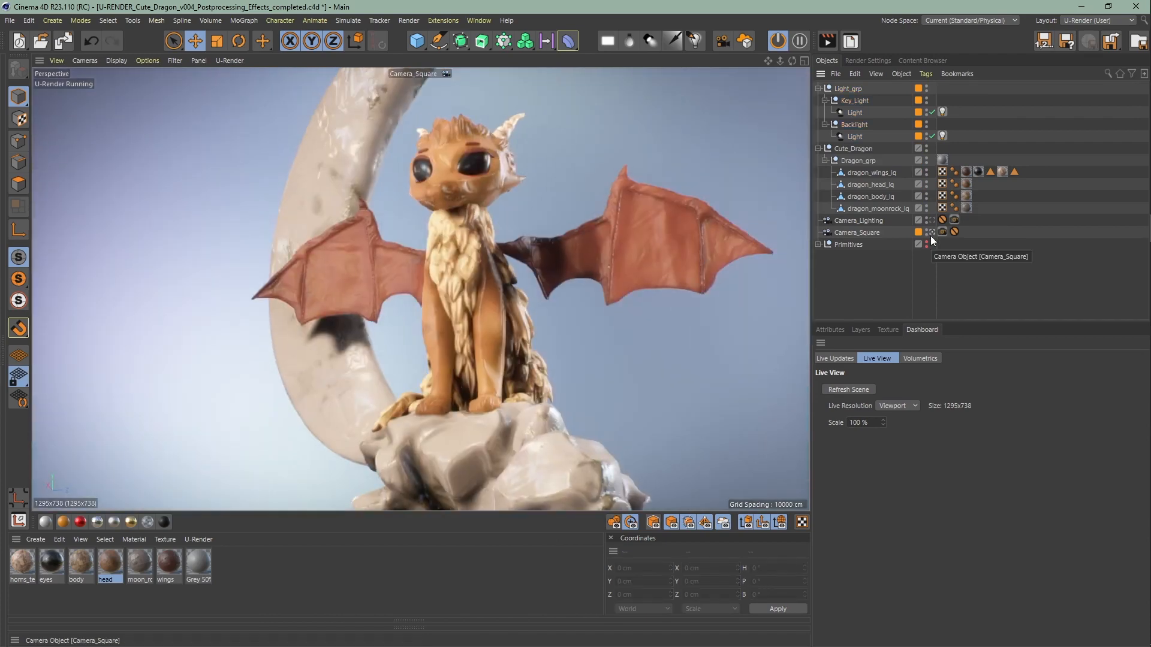
pyautogui.hotkey('shift', 'v')
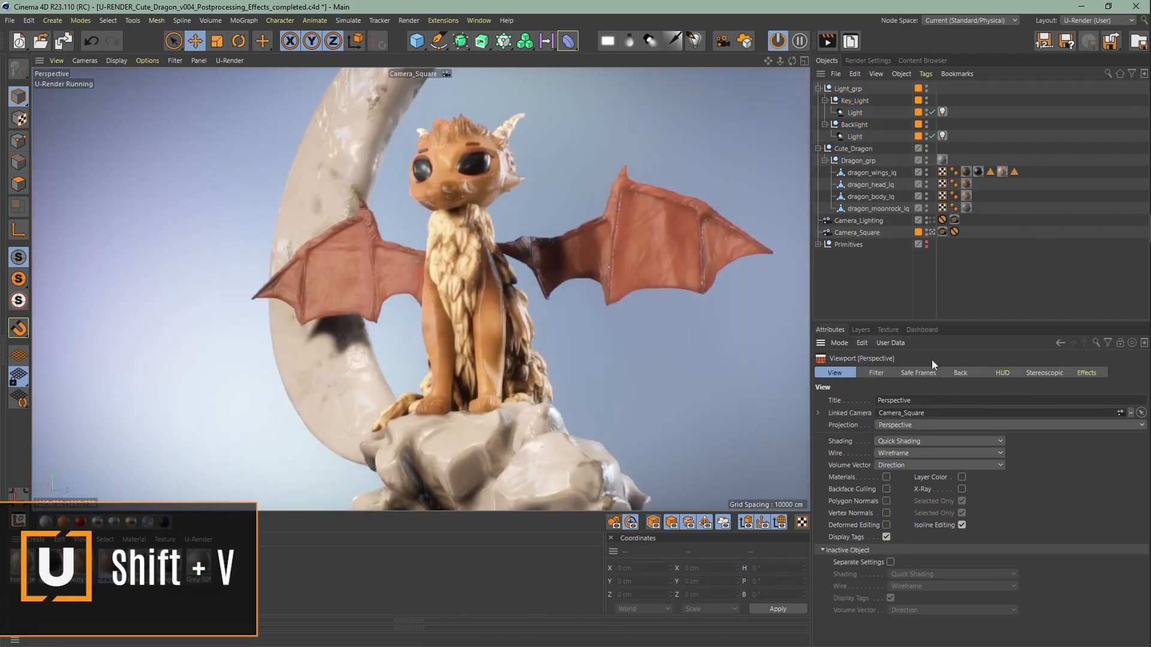
pyautogui.click(919, 374)
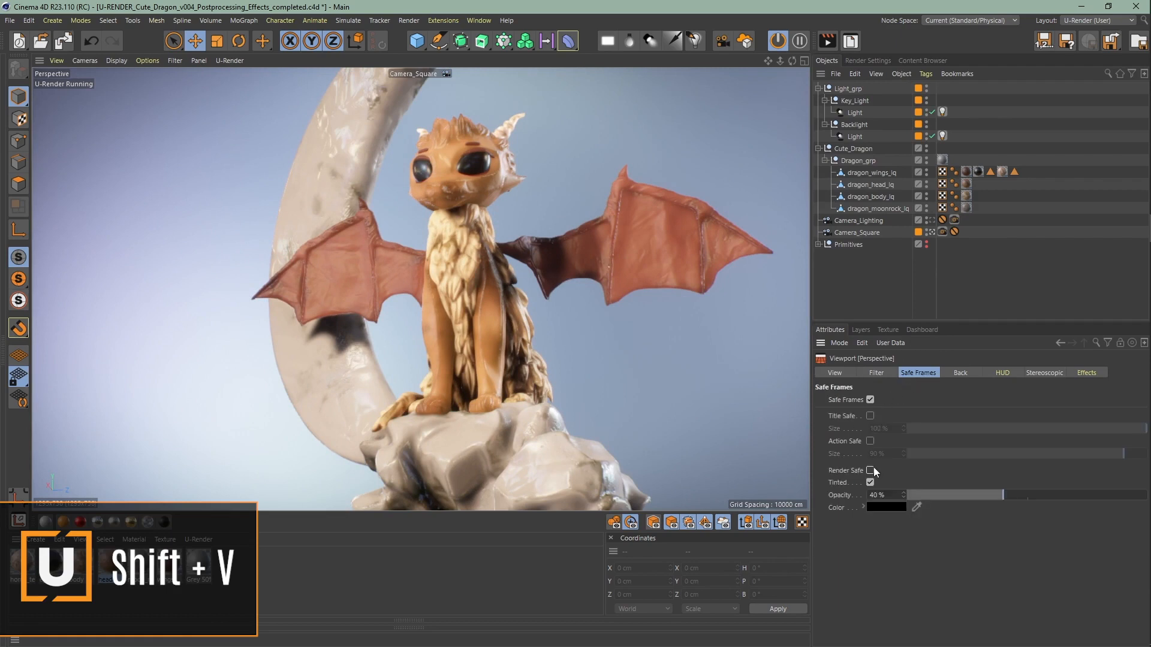
pyautogui.click(870, 470)
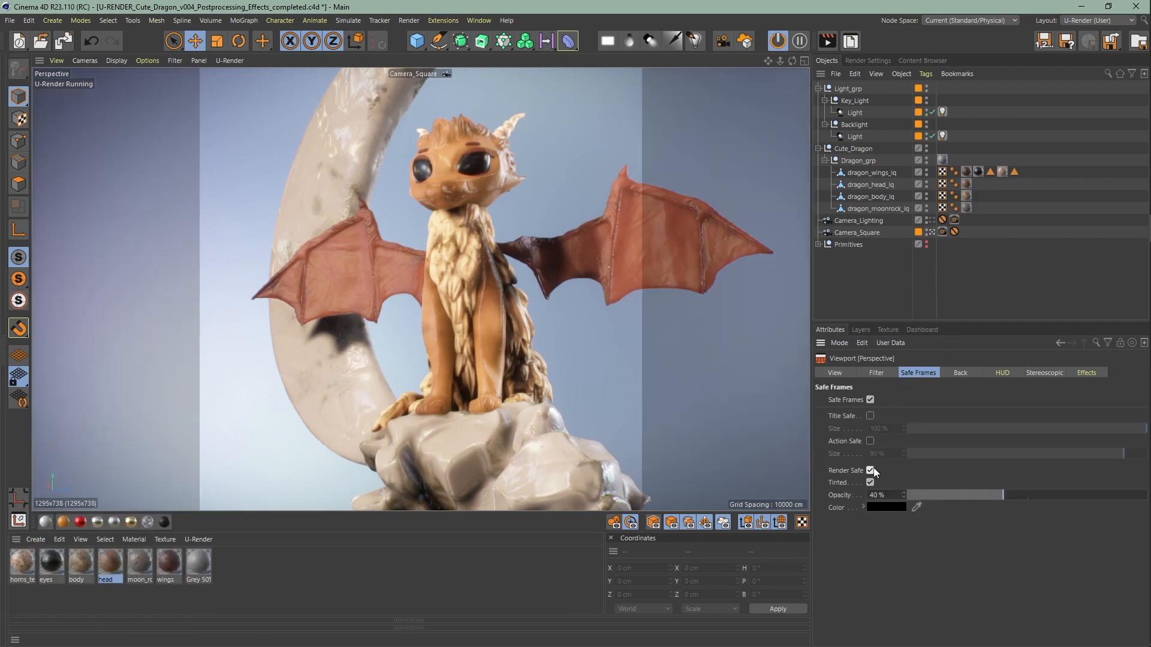
pyautogui.click(871, 483)
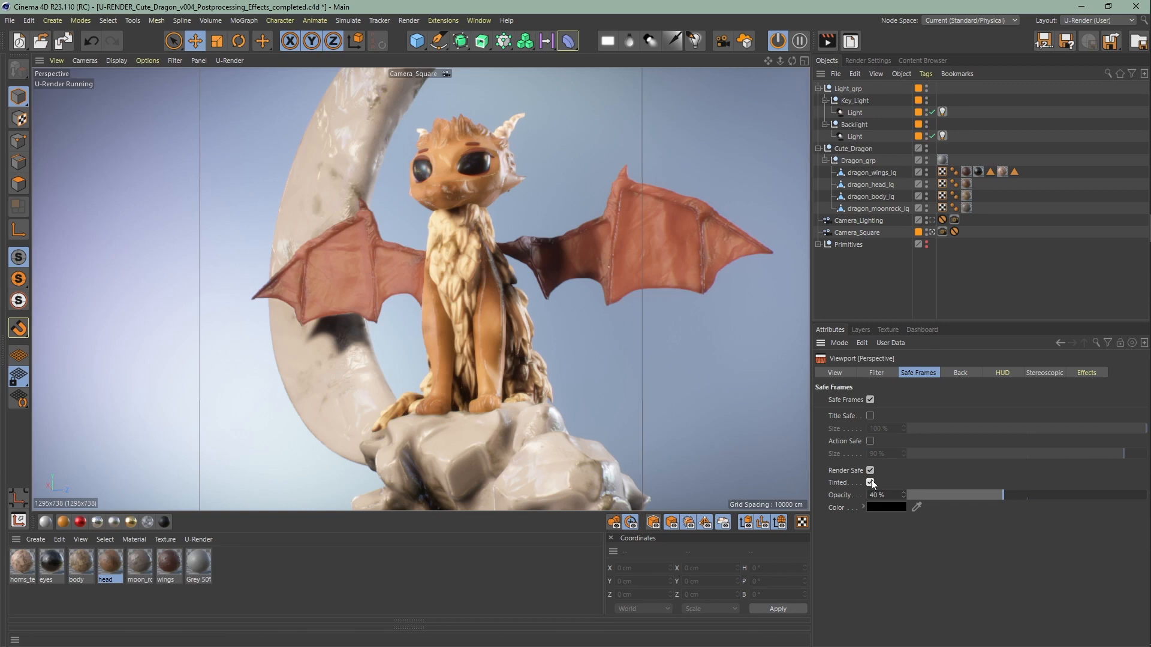
pyautogui.click(870, 483)
# Step: Set the safe frame Opacity to 90 % and its tint colour to H 167°, S 41 %, V 40 %
pyautogui.moveTo(1014, 499); pyautogui.dragTo(1123, 515)
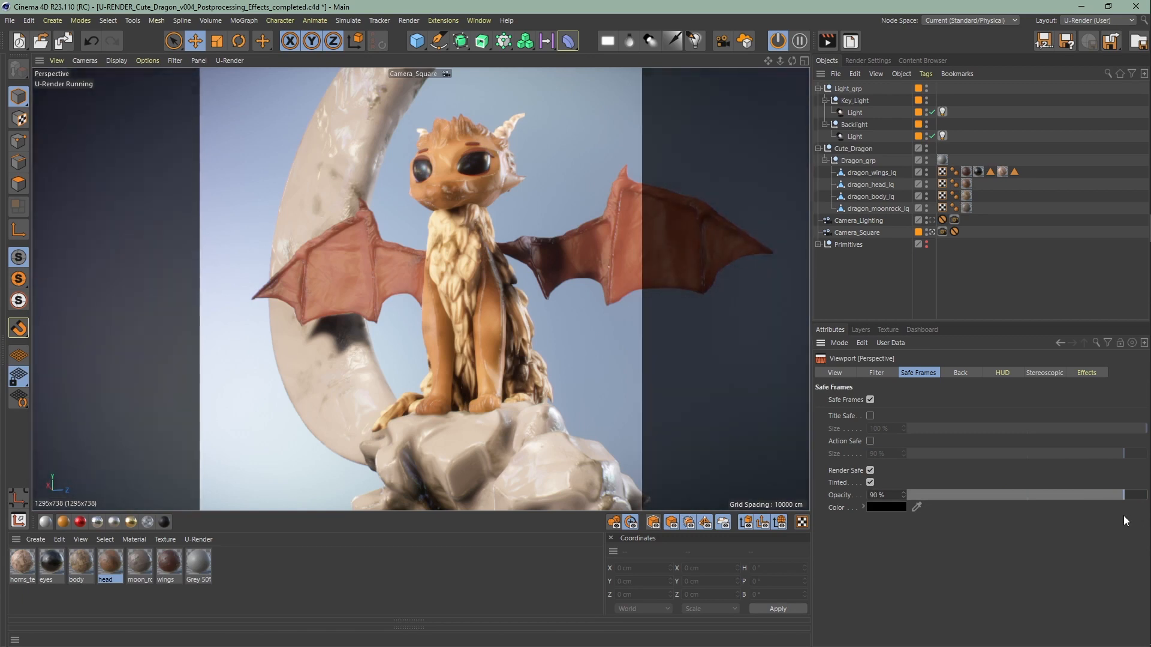
pyautogui.click(863, 507)
pyautogui.moveTo(929, 537); pyautogui.dragTo(1020, 537)
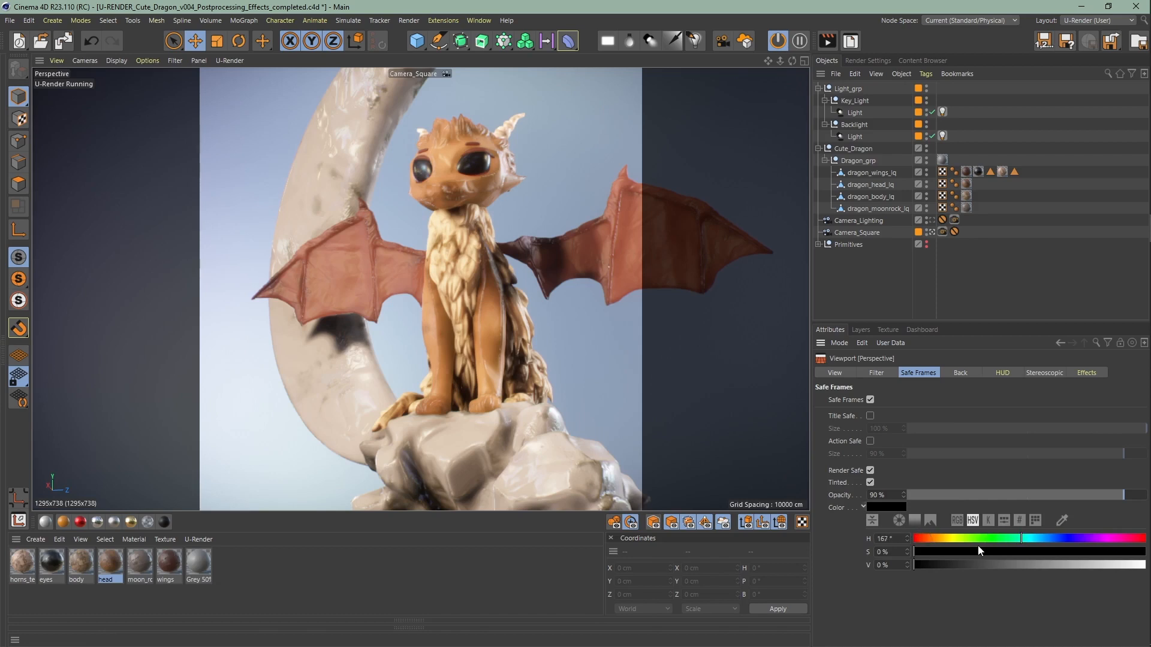
pyautogui.click(1009, 550)
pyautogui.click(1005, 565)
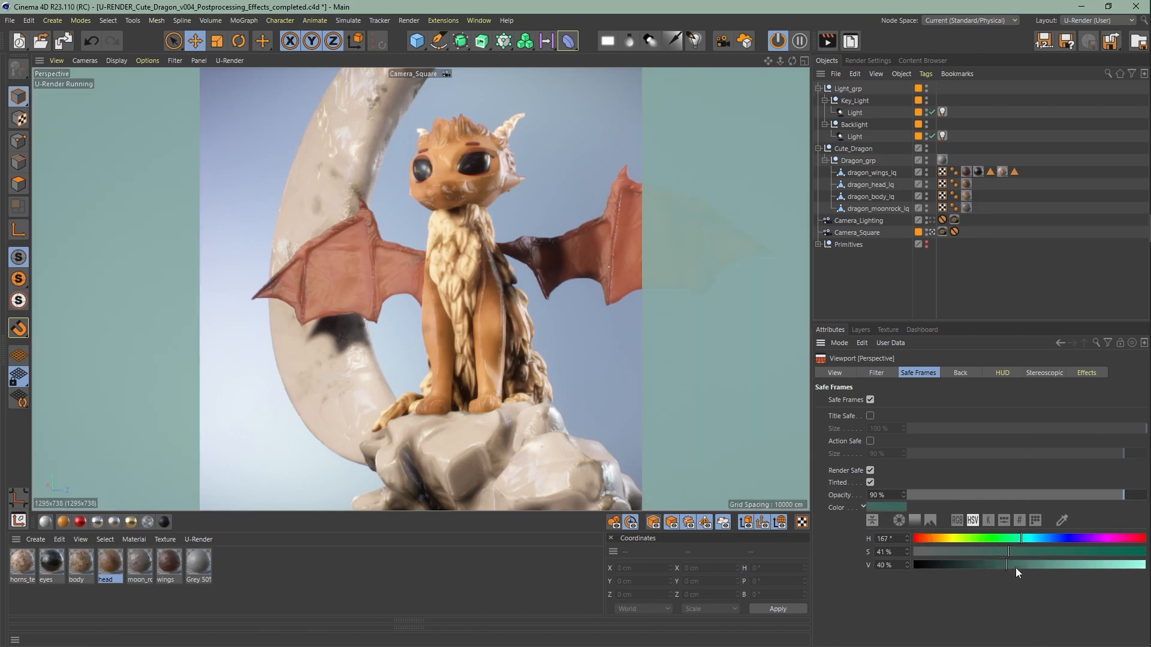
# Step: Adjust the safe frame tint to H 127° and V 21 %, with the Opacity at 57 %
pyautogui.click(1090, 538)
pyautogui.moveTo(1142, 539); pyautogui.dragTo(912, 543)
pyautogui.moveTo(1019, 569); pyautogui.dragTo(961, 570)
pyautogui.moveTo(1087, 498); pyautogui.dragTo(1044, 503)
pyautogui.moveTo(995, 538); pyautogui.dragTo(1004, 540)
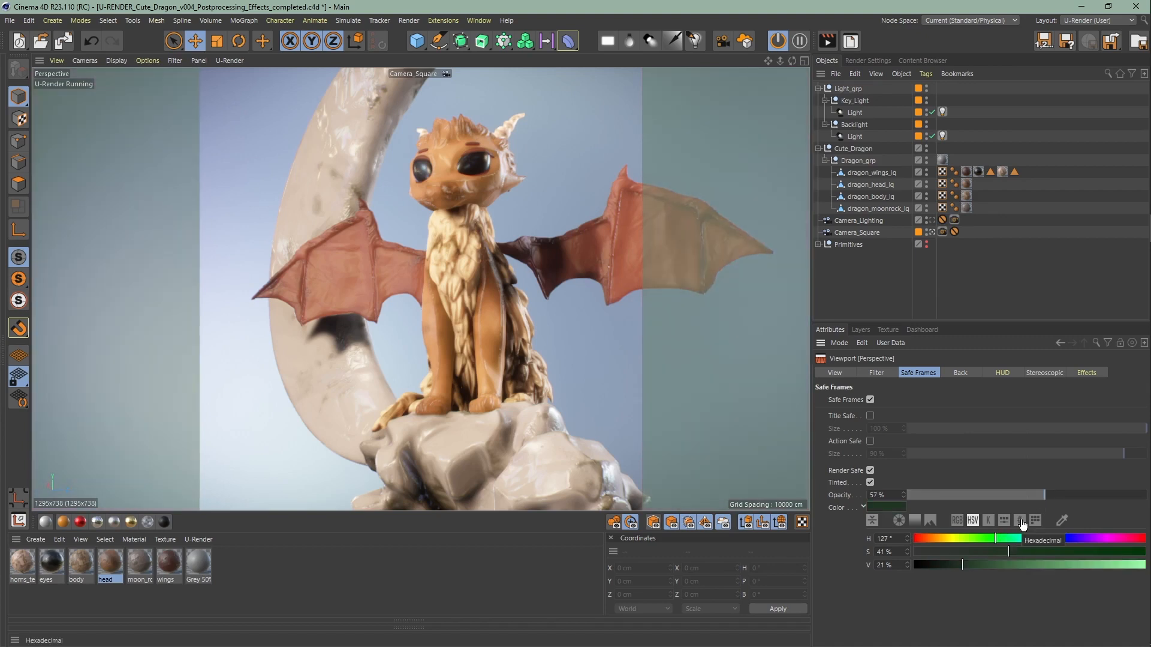
# Step: Preview the tinted safe frame with the output Film Aspect at Standard (4:3), and restore Square (1:1)
pyautogui.click(871, 62)
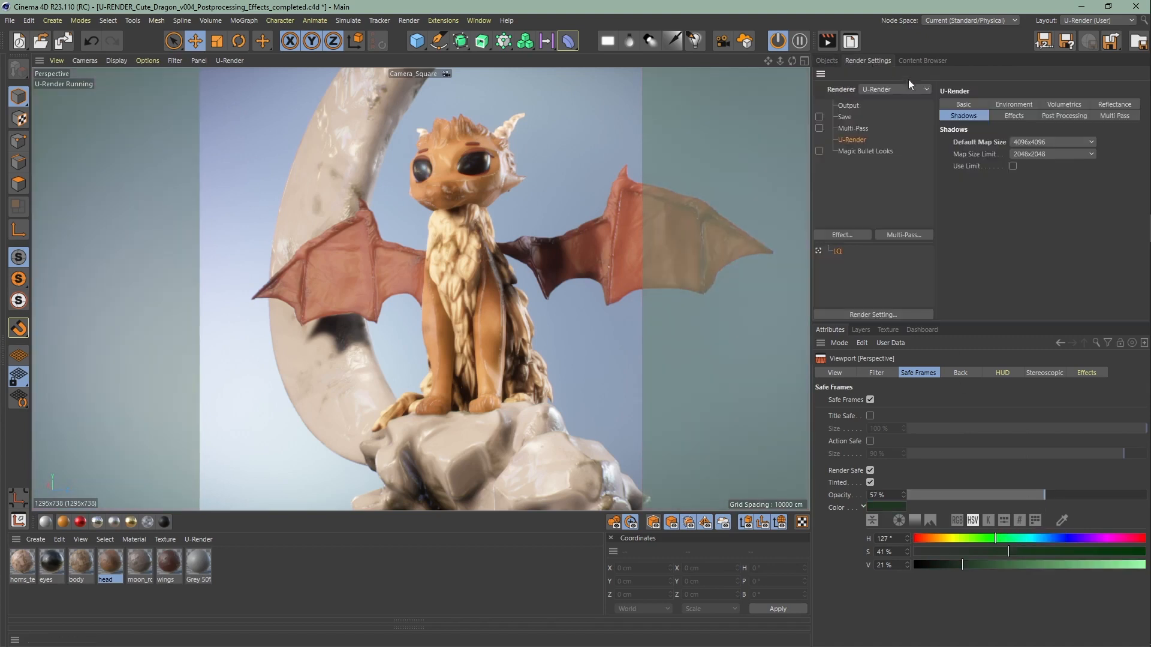
pyautogui.click(853, 106)
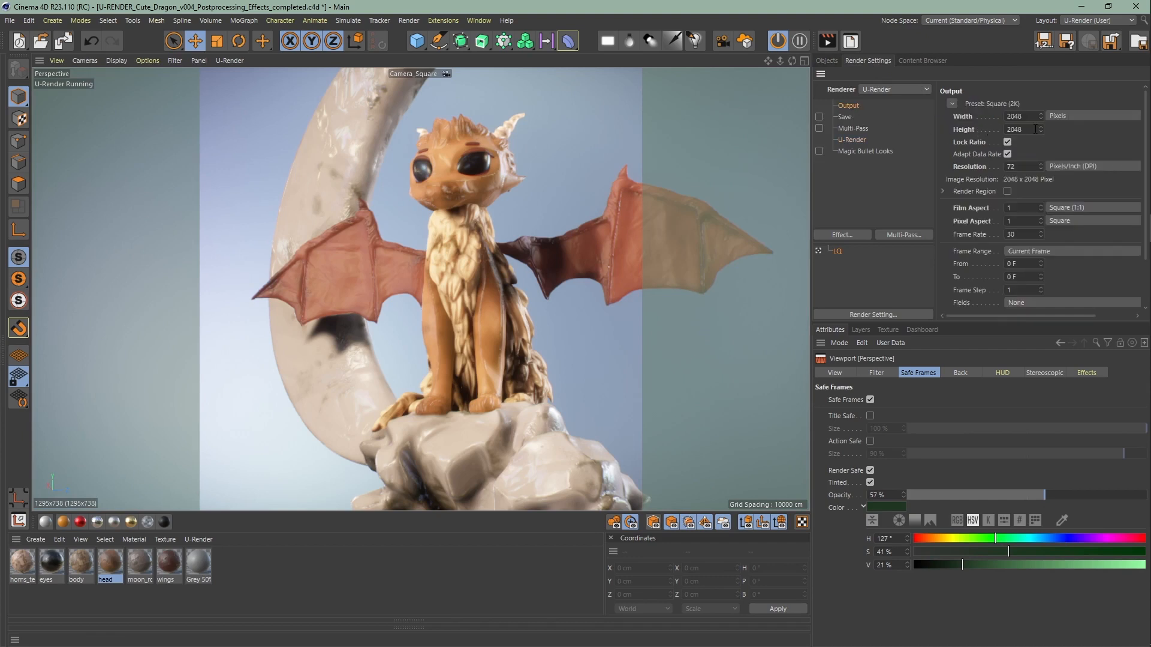
pyautogui.click(1066, 210)
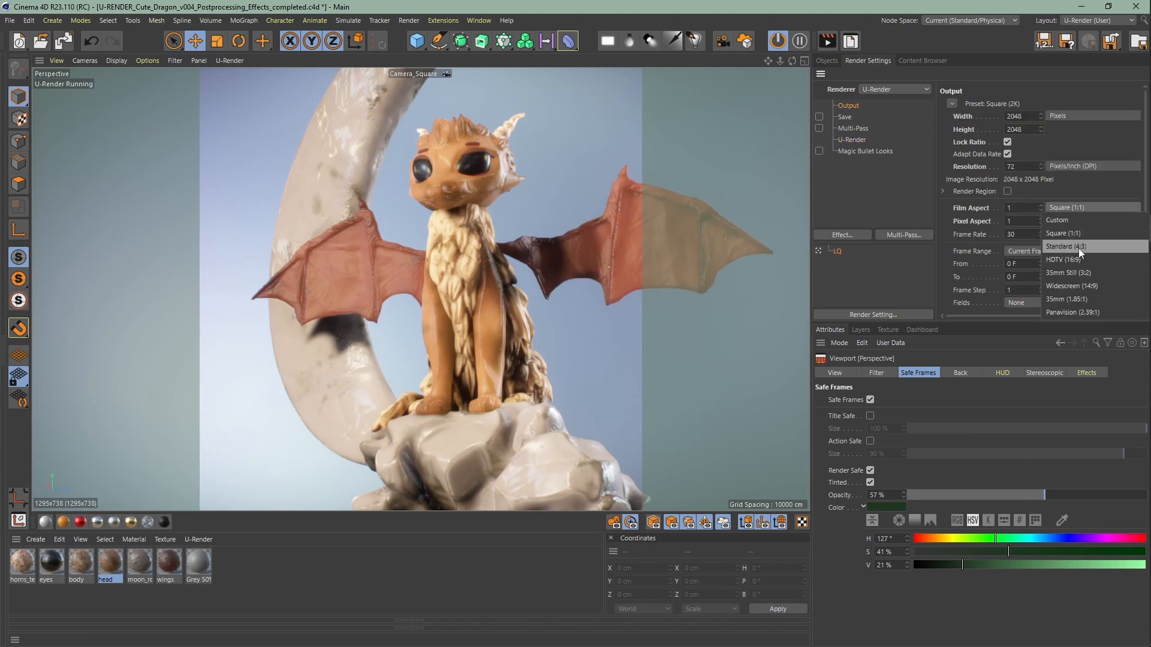
pyautogui.click(1078, 248)
pyautogui.click(1069, 210)
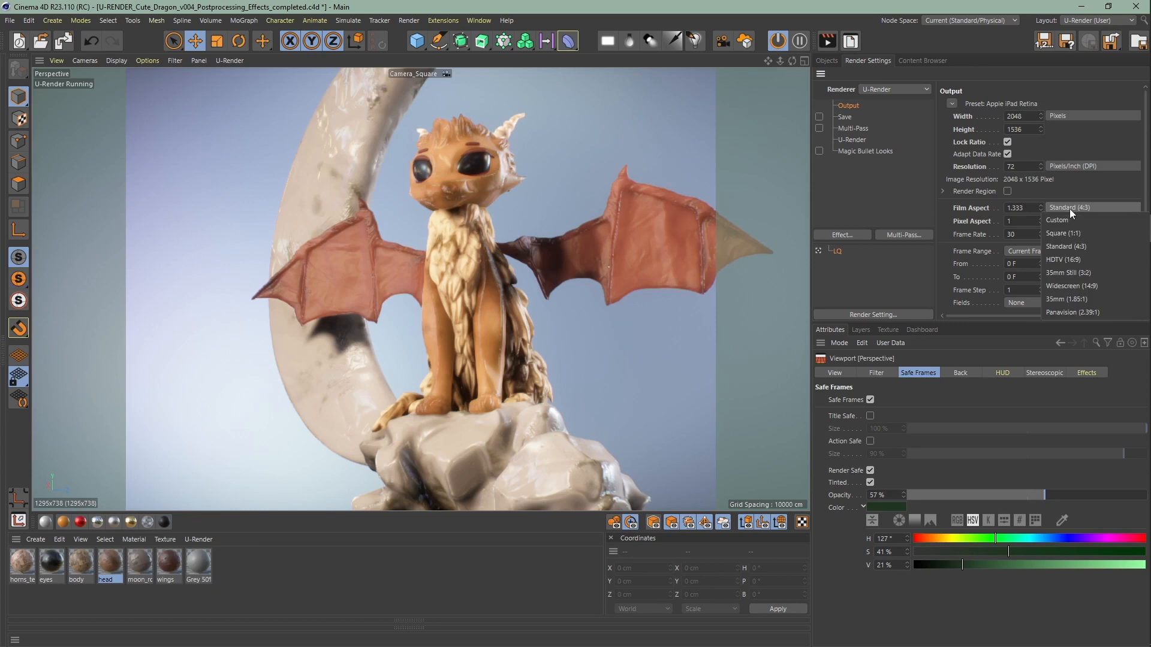
pyautogui.click(1079, 237)
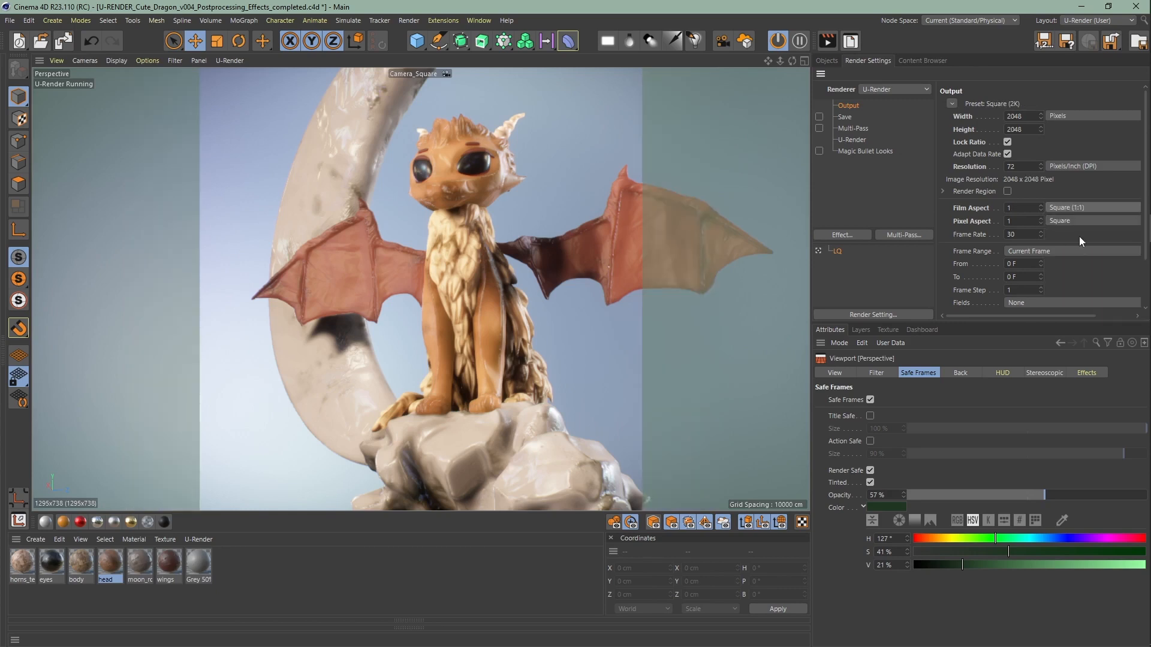
# Step: Return to the object list, turn off Render Safe, and open the Dashboard's Volumetrics settings
pyautogui.click(827, 59)
pyautogui.click(870, 470)
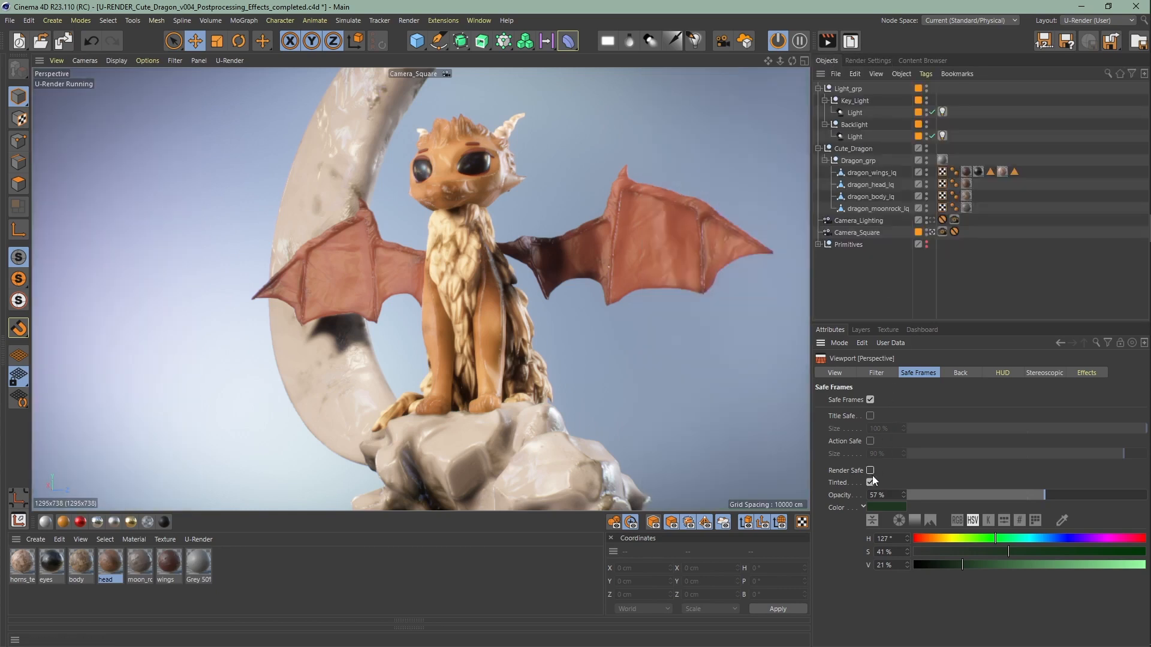
pyautogui.click(917, 331)
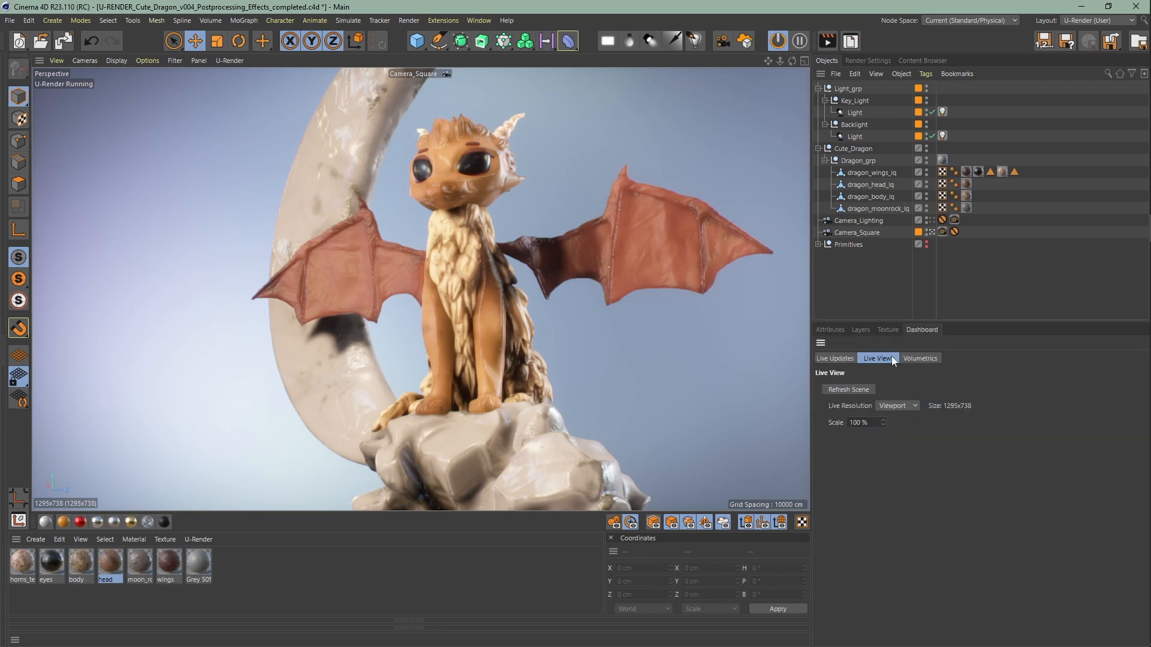
pyautogui.click(920, 359)
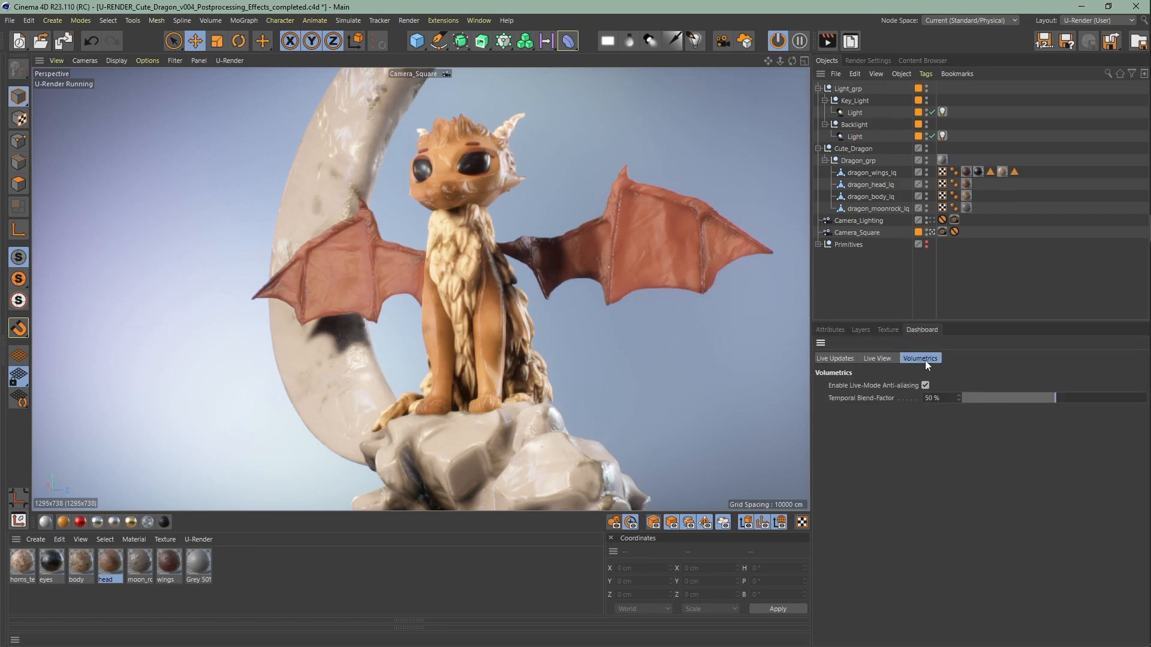
# Step: Expand the Primitives group, enable its U-Render Volume object, and make the group visible
pyautogui.click(818, 244)
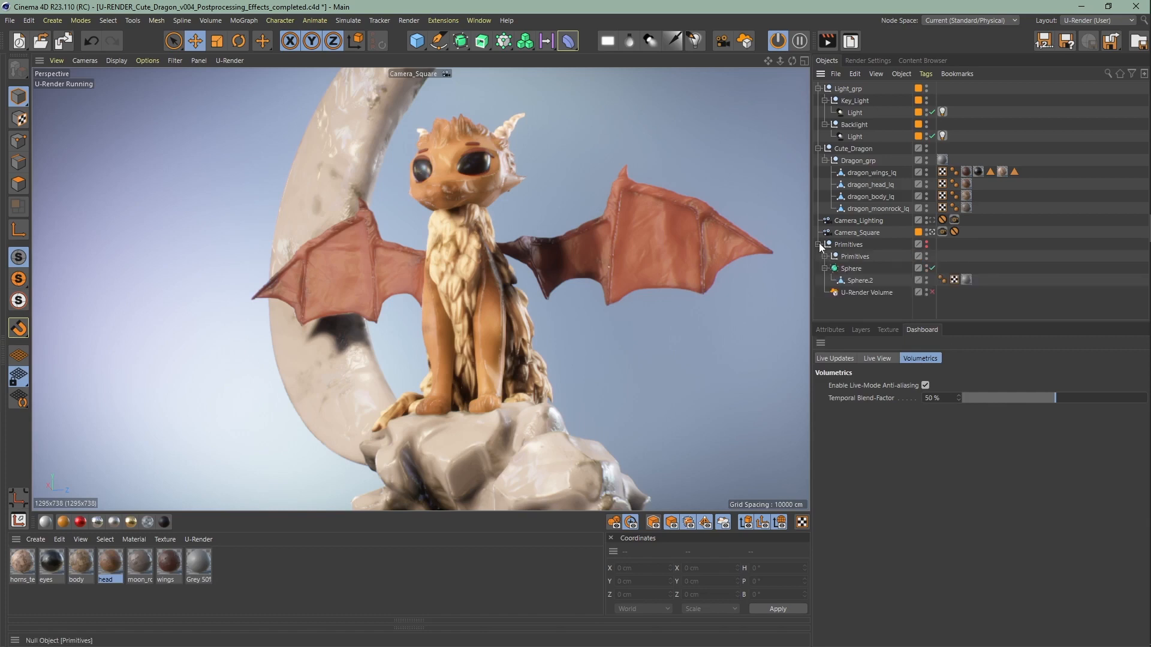
pyautogui.click(933, 293)
pyautogui.click(926, 244)
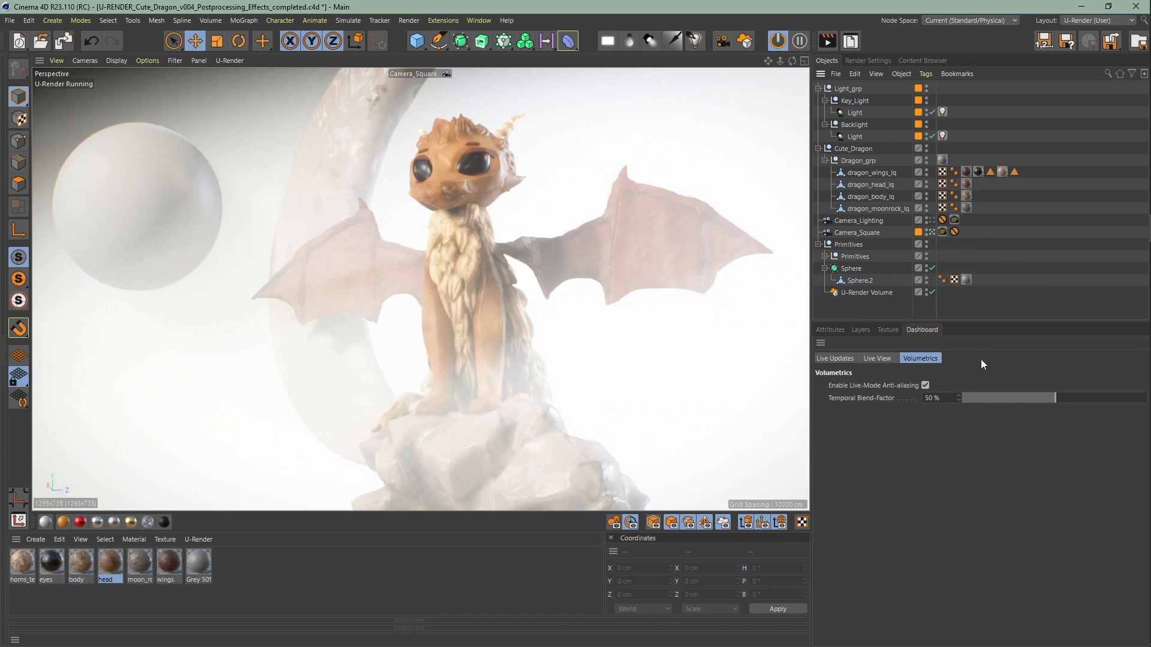
# Step: Leave Camera_Square and try Temporal Blend-Factor values of 0 % and 99.9 % on the volumetric fog
pyautogui.click(942, 232)
pyautogui.keyDown('alt'); pyautogui.moveTo(480, 260); pyautogui.dragTo(545, 422, button='middle'); pyautogui.keyUp('alt')
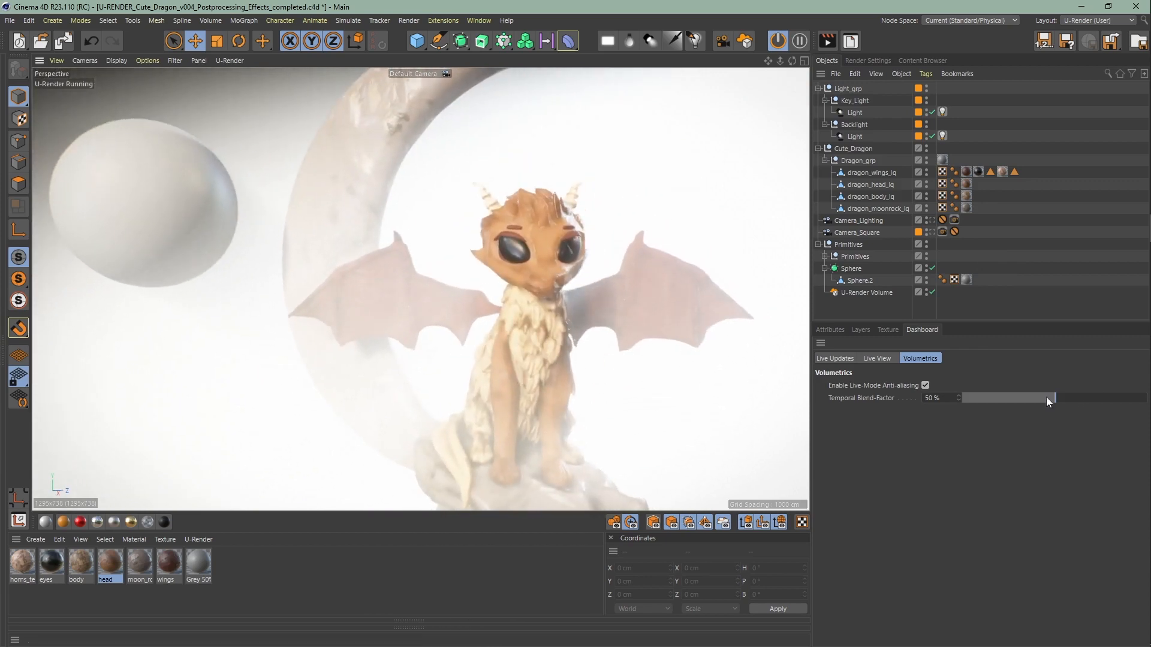
pyautogui.moveTo(1046, 397); pyautogui.dragTo(860, 403)
pyautogui.keyDown('alt'); pyautogui.moveTo(584, 393); pyautogui.dragTo(524, 377, button='middle'); pyautogui.keyUp('alt')
pyautogui.keyDown('alt'); pyautogui.moveTo(525, 381); pyautogui.dragTo(521, 413); pyautogui.keyUp('alt')
pyautogui.keyDown('alt'); pyautogui.moveTo(521, 409); pyautogui.dragTo(408, 247, button='middle'); pyautogui.keyUp('alt')
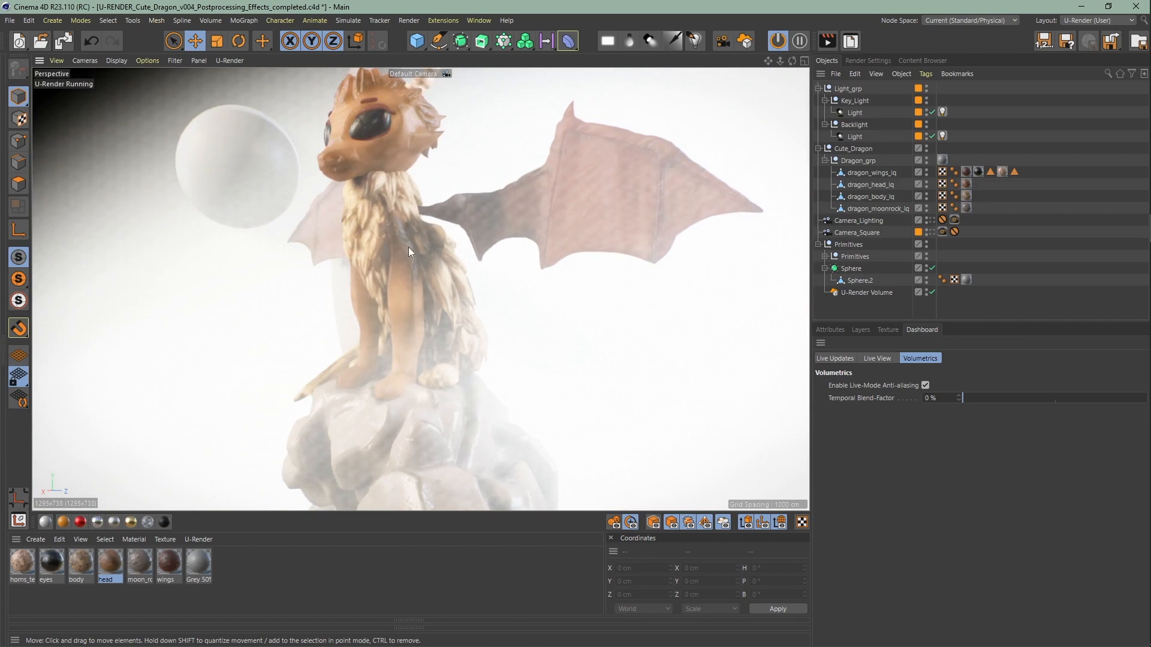
pyautogui.keyDown('alt'); pyautogui.moveTo(408, 247); pyautogui.dragTo(505, 351); pyautogui.keyUp('alt')
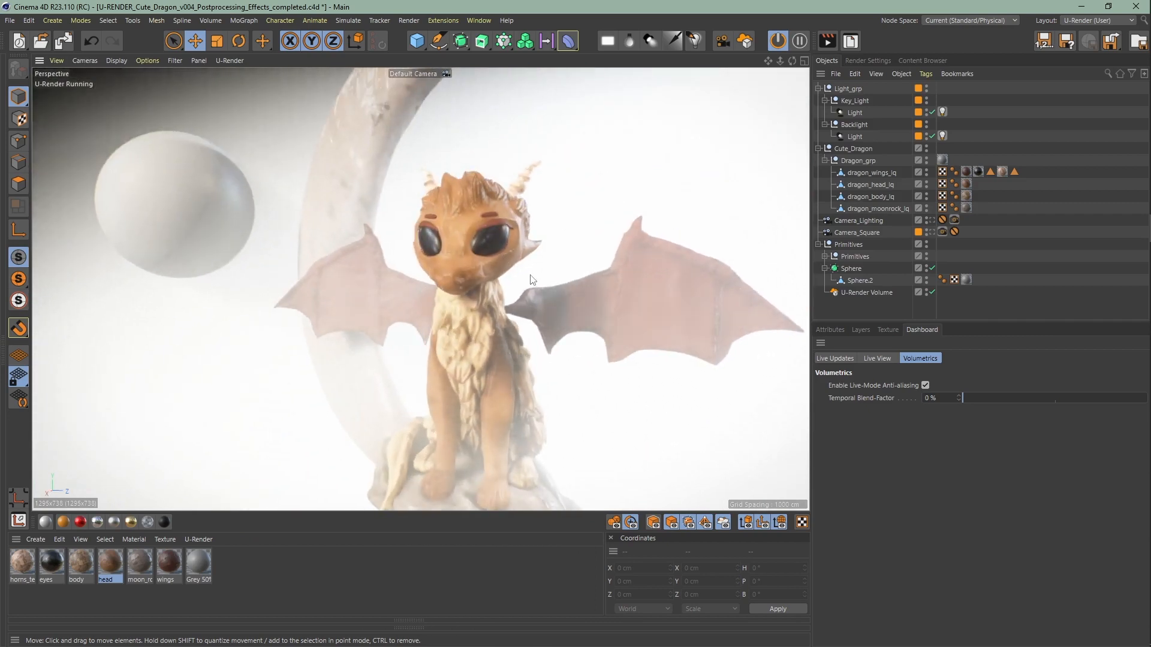
pyautogui.moveTo(984, 399); pyautogui.dragTo(1145, 398)
pyautogui.keyDown('alt'); pyautogui.moveTo(502, 352); pyautogui.dragTo(418, 356); pyautogui.keyUp('alt')
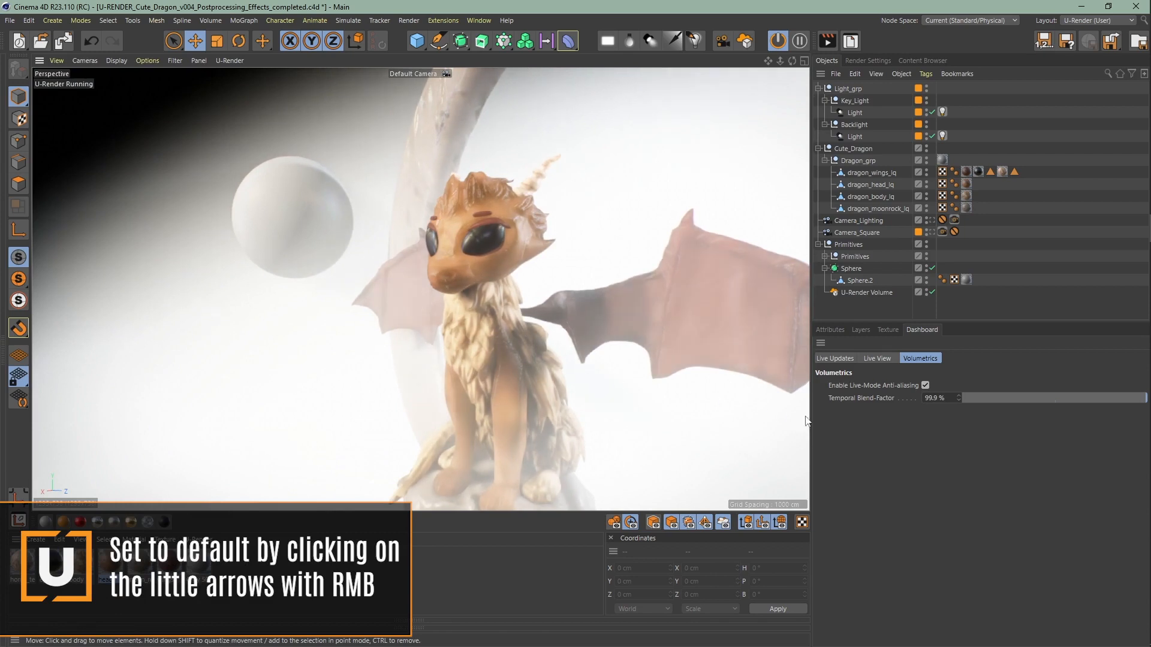
# Step: Reset the volumetric Temporal Blend-Factor to its default and open the render settings
pyautogui.rightClick(958, 398)
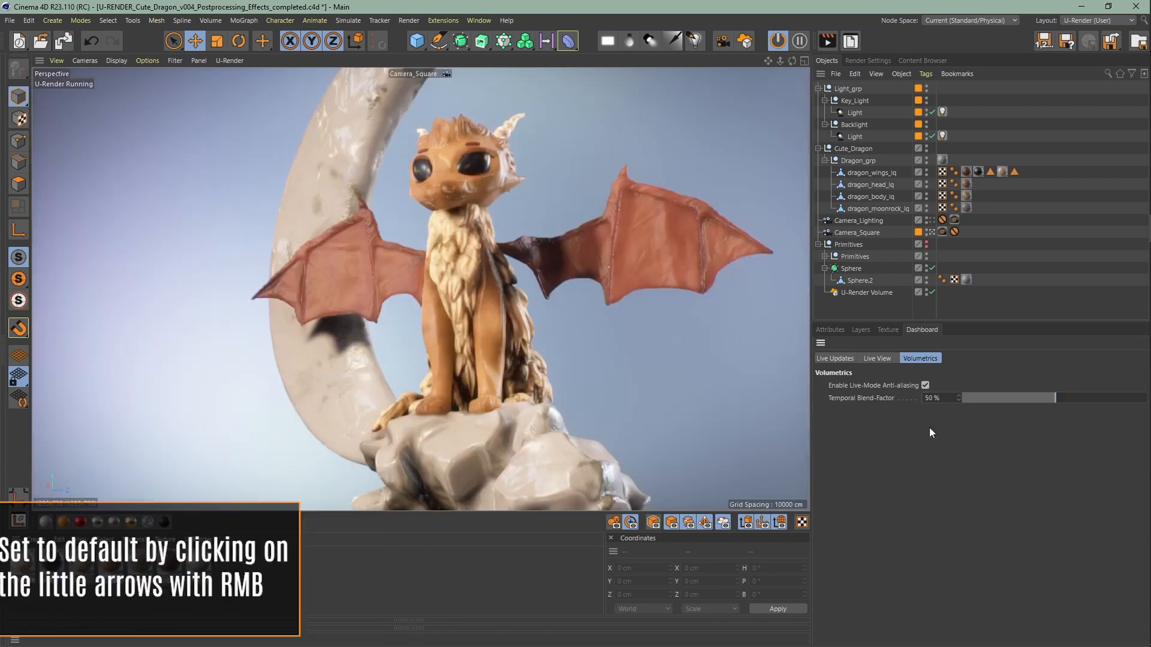
pyautogui.click(864, 60)
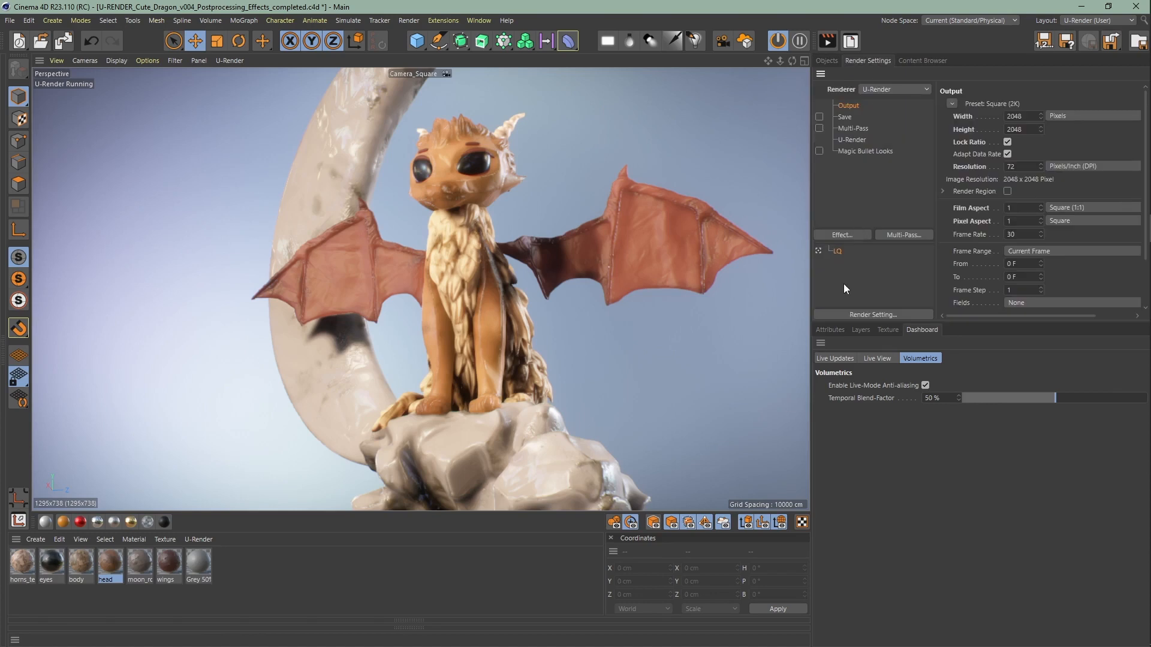
# Step: Duplicate the LQ render setting and rename the copy High_Quality
pyautogui.rightClick(838, 253)
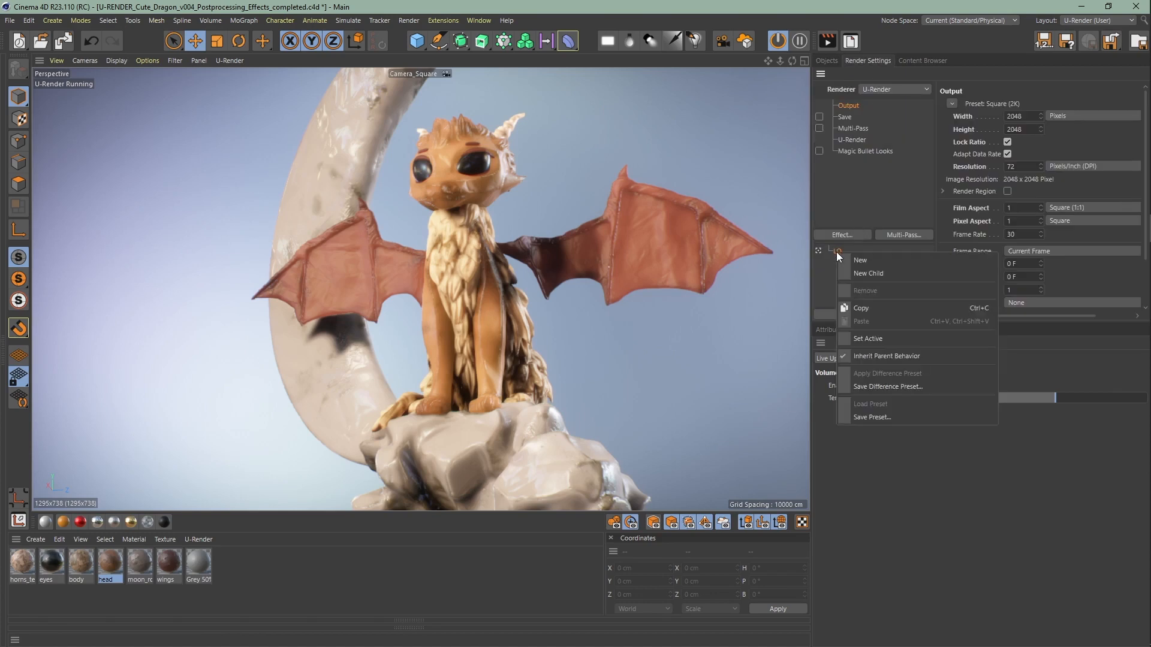
pyautogui.click(836, 252)
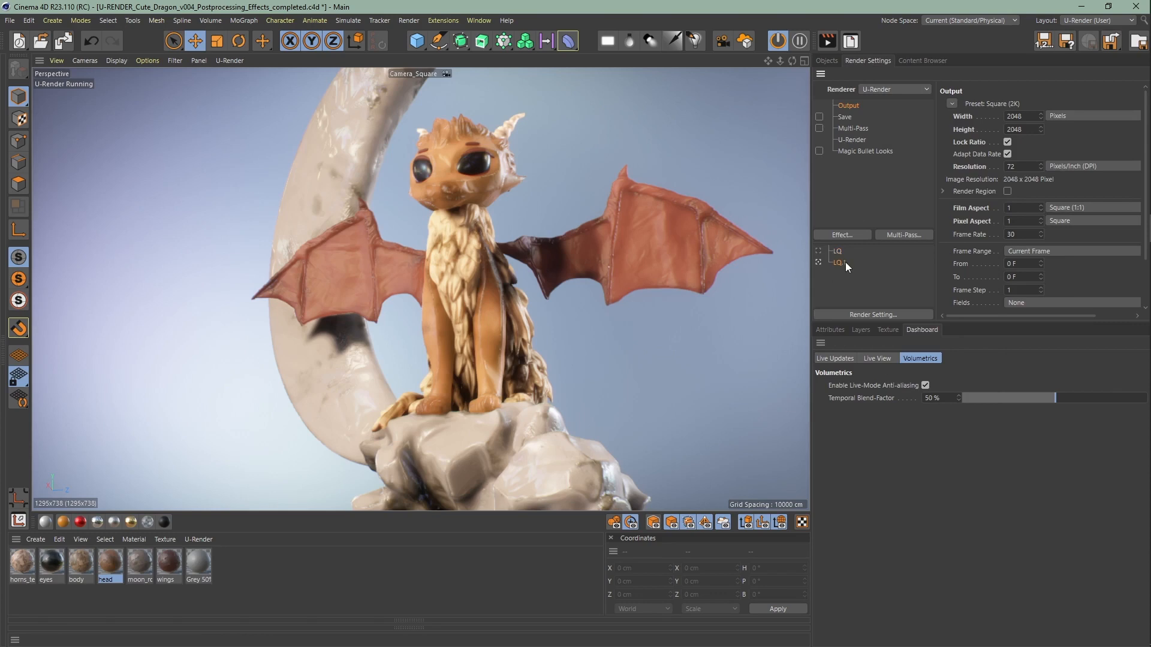
pyautogui.doubleClick(845, 262)
pyautogui.write('H')
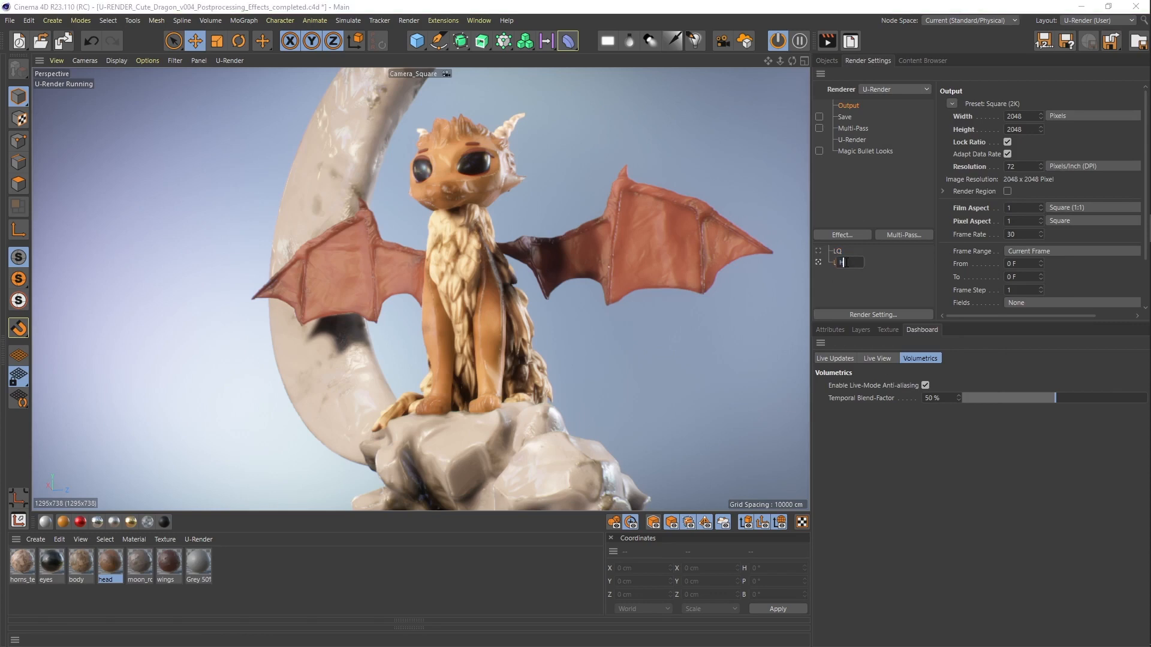
pyautogui.write('igh_ Quality')
pyautogui.press('Return')
# Step: In the Basic U-Render options of High_Quality, set the Multi-Frame Sampling Samples to 8
pyautogui.click(852, 139)
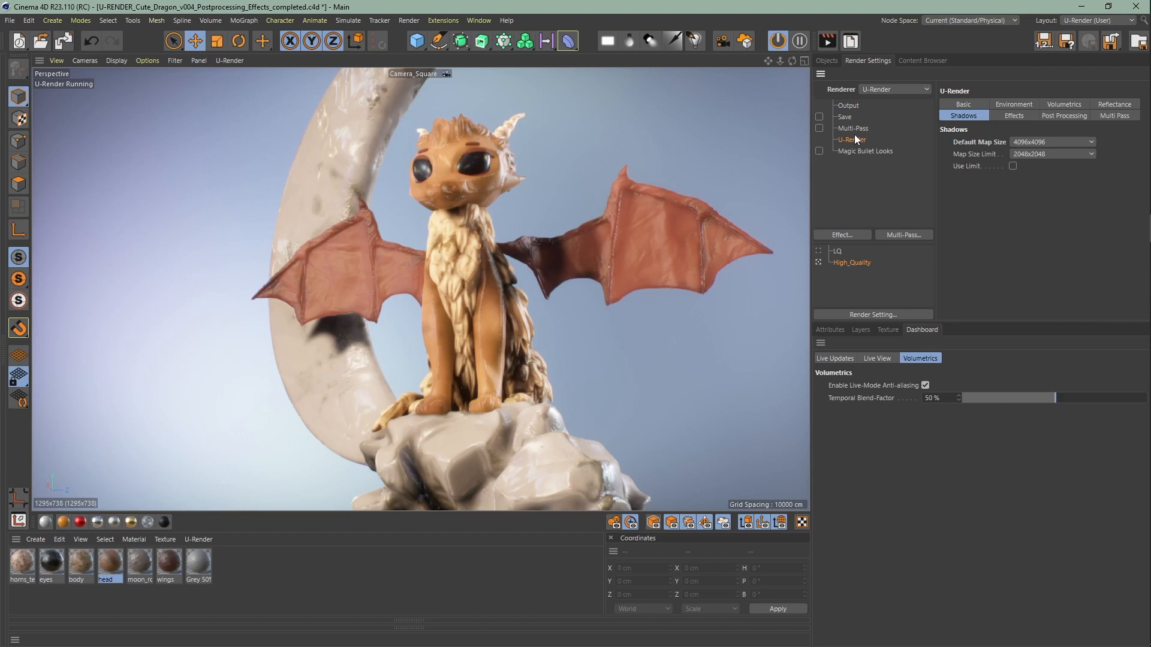
pyautogui.click(971, 104)
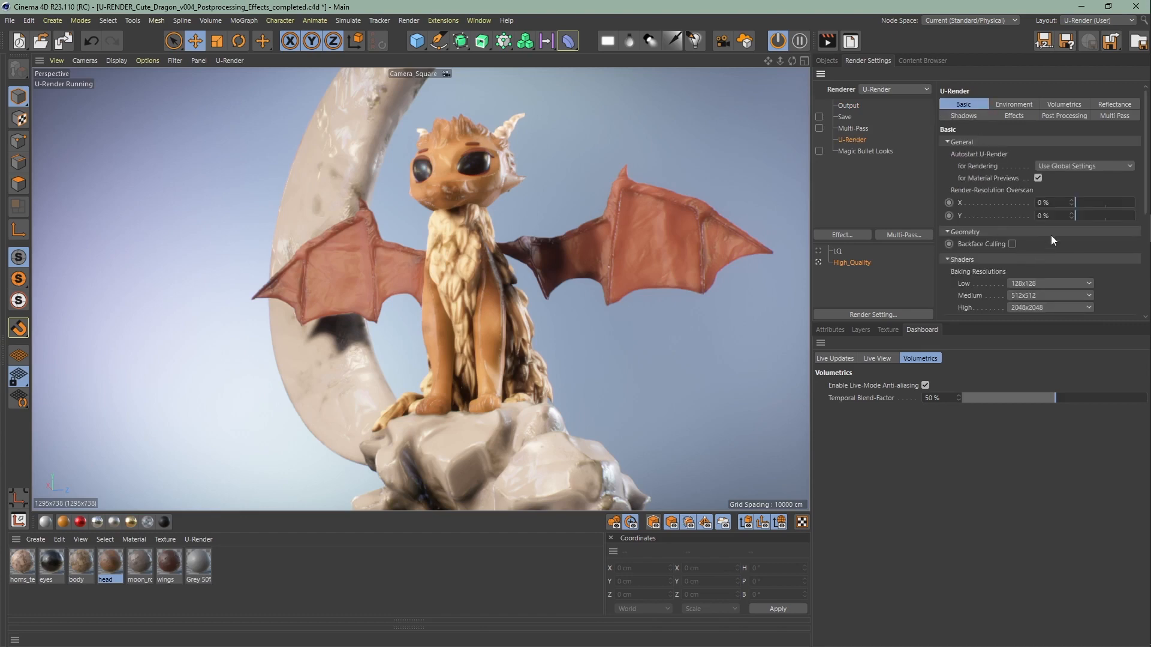
pyautogui.scroll(-5, 1048, 226)
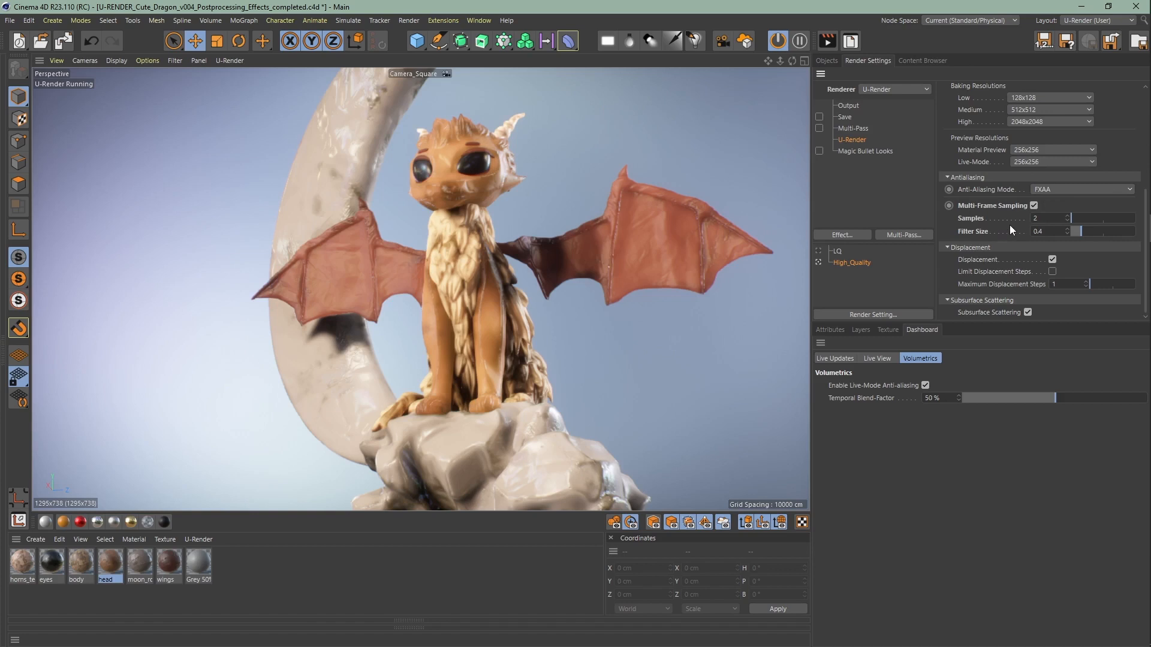
pyautogui.doubleClick(1037, 219)
pyautogui.write('8')
# Step: Toggle Multi-Frame Sampling off and back on, and try 27 Samples
pyautogui.click(1032, 205)
pyautogui.click(1033, 206)
pyautogui.moveTo(1087, 217); pyautogui.dragTo(1099, 217)
# Step: Leave Camera_Square to check the dragon's edges from another angle, and return to the camera view
pyautogui.click(826, 60)
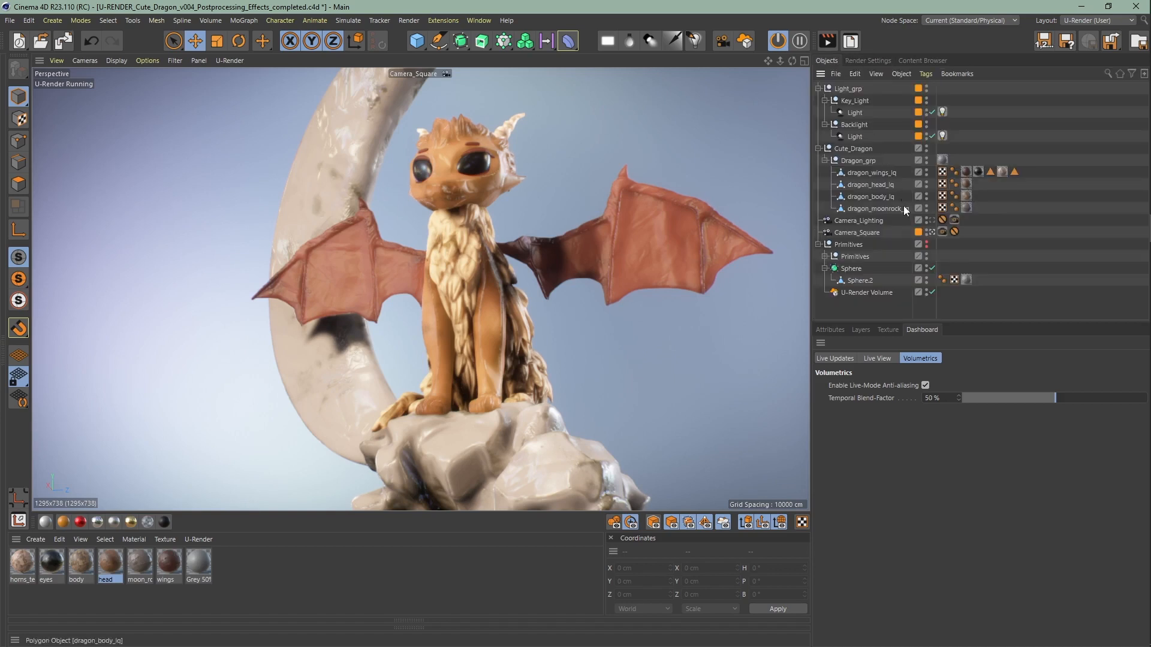
pyautogui.click(931, 233)
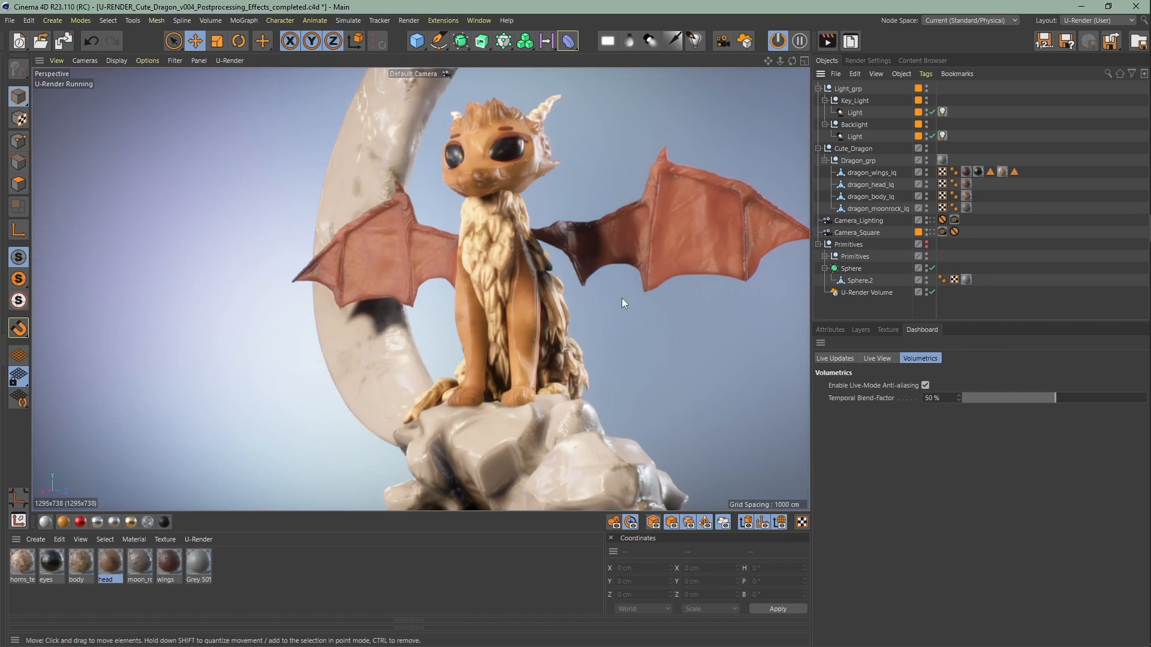
pyautogui.keyDown('alt'); pyautogui.moveTo(529, 325); pyautogui.dragTo(552, 239); pyautogui.keyUp('alt')
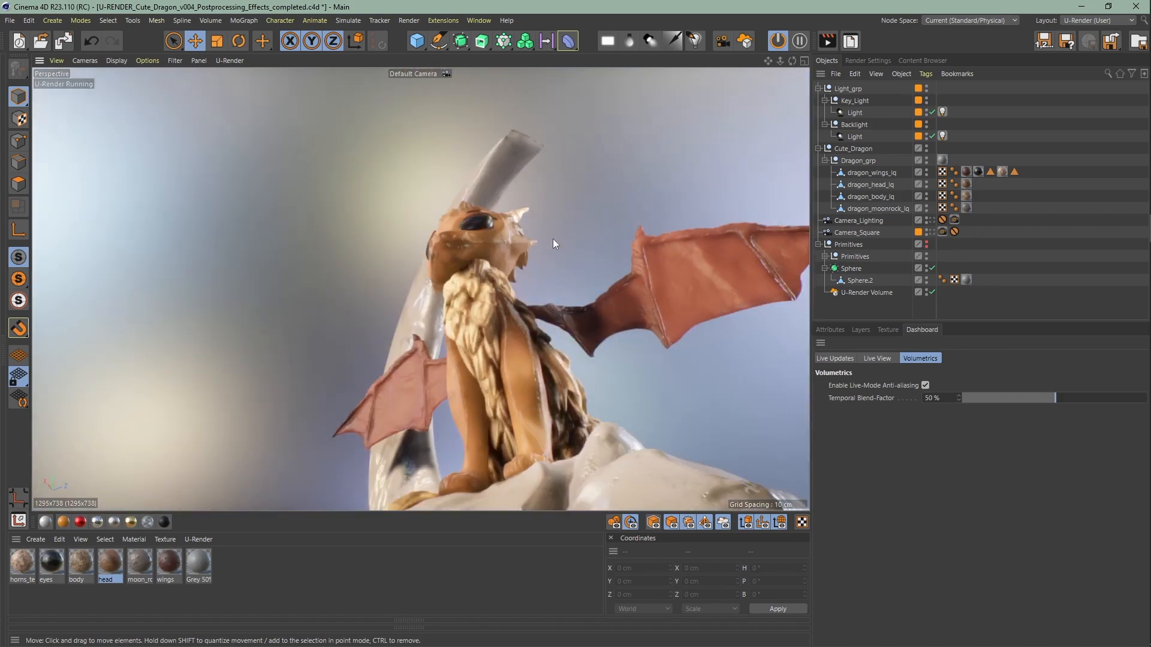
pyautogui.click(930, 233)
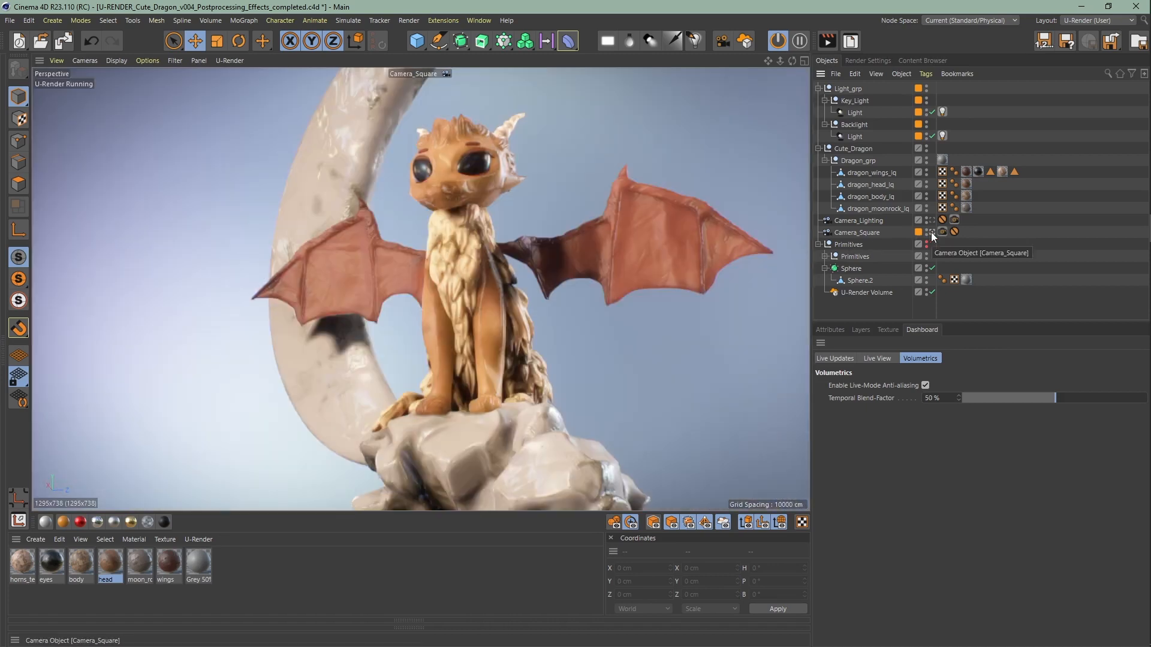
# Step: Set the Multi-Frame Sampling Samples to 8 in the render settings and review the Anti-Aliasing Mode options
pyautogui.click(878, 61)
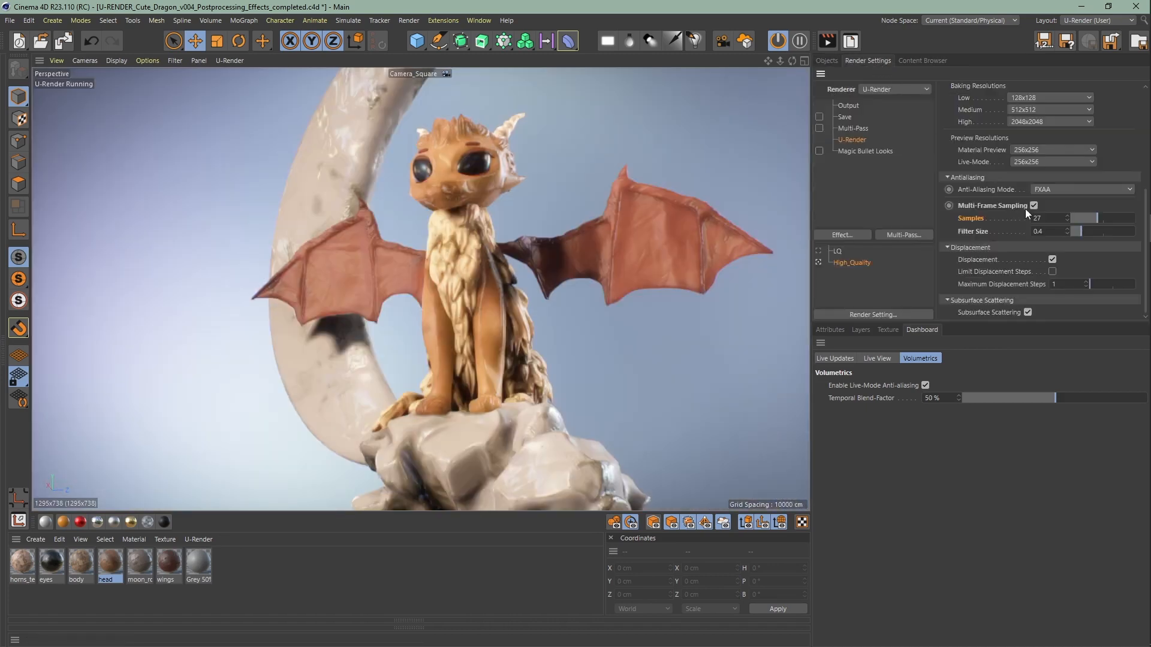
pyautogui.doubleClick(1053, 213)
pyautogui.write('8')
pyautogui.press('Return')
pyautogui.click(1062, 190)
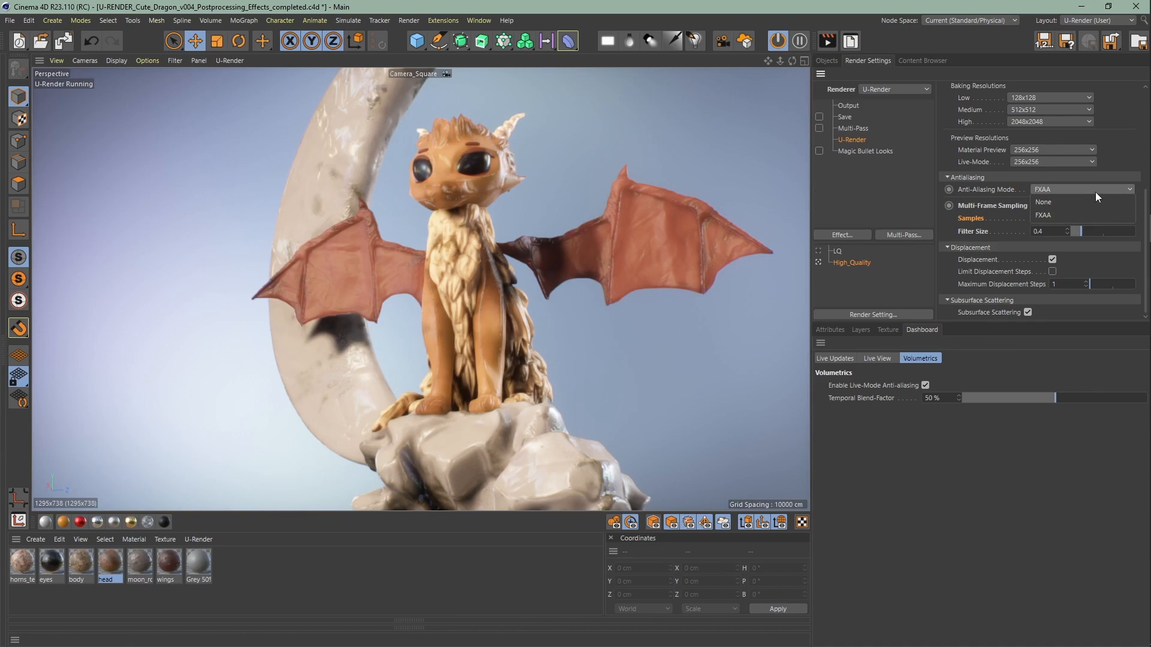
pyautogui.click(1095, 192)
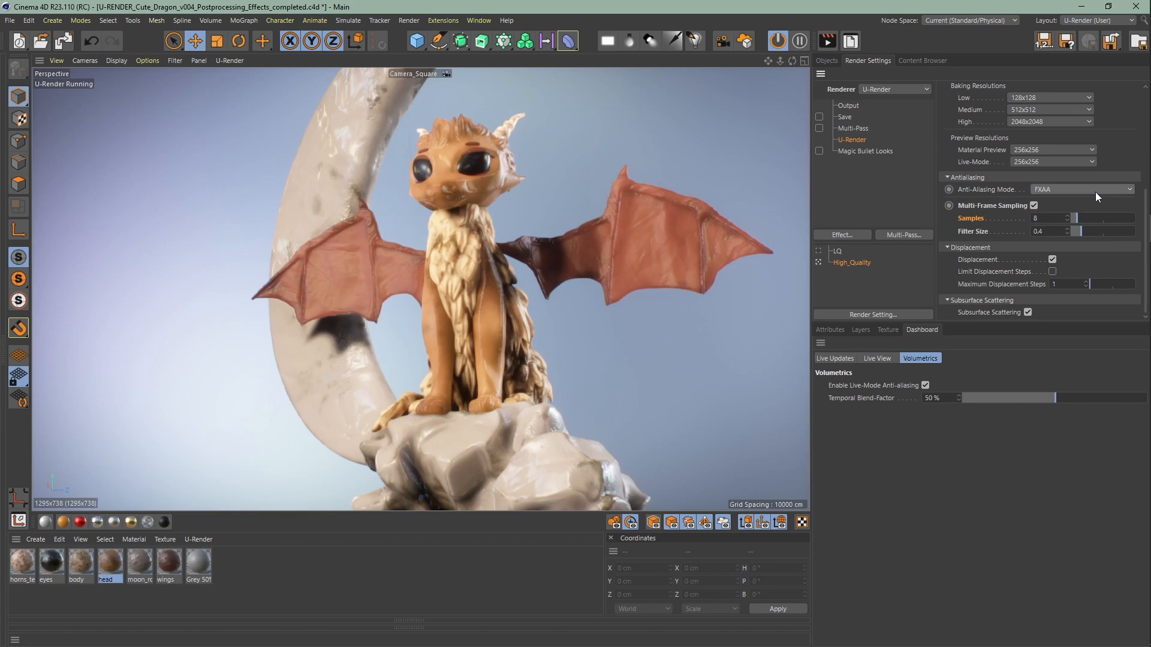
pyautogui.scroll(2, 974, 182)
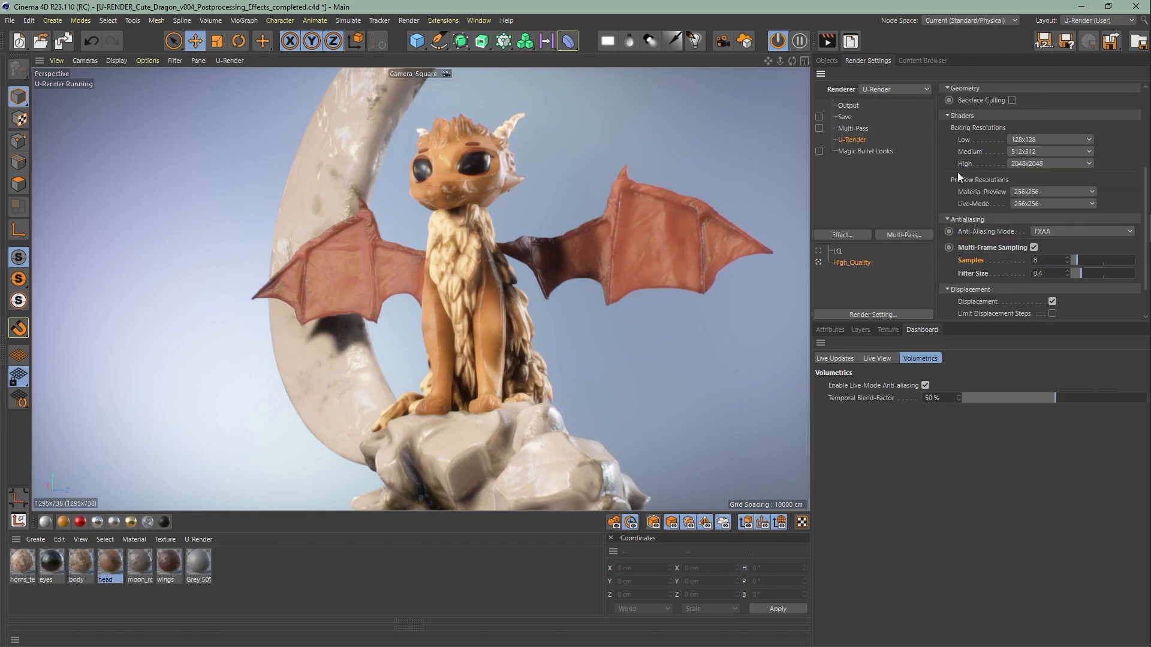
# Step: Enable saving in the render settings, review the regular image's format options, and disable saving again
pyautogui.click(850, 119)
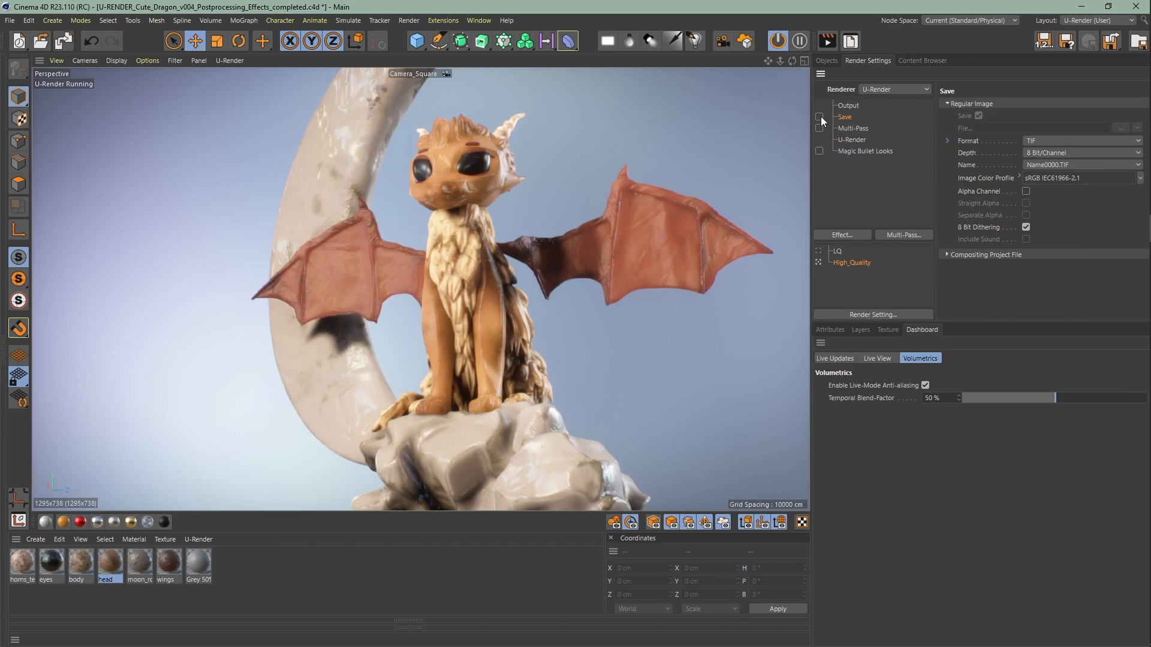
pyautogui.click(820, 117)
pyautogui.click(1120, 140)
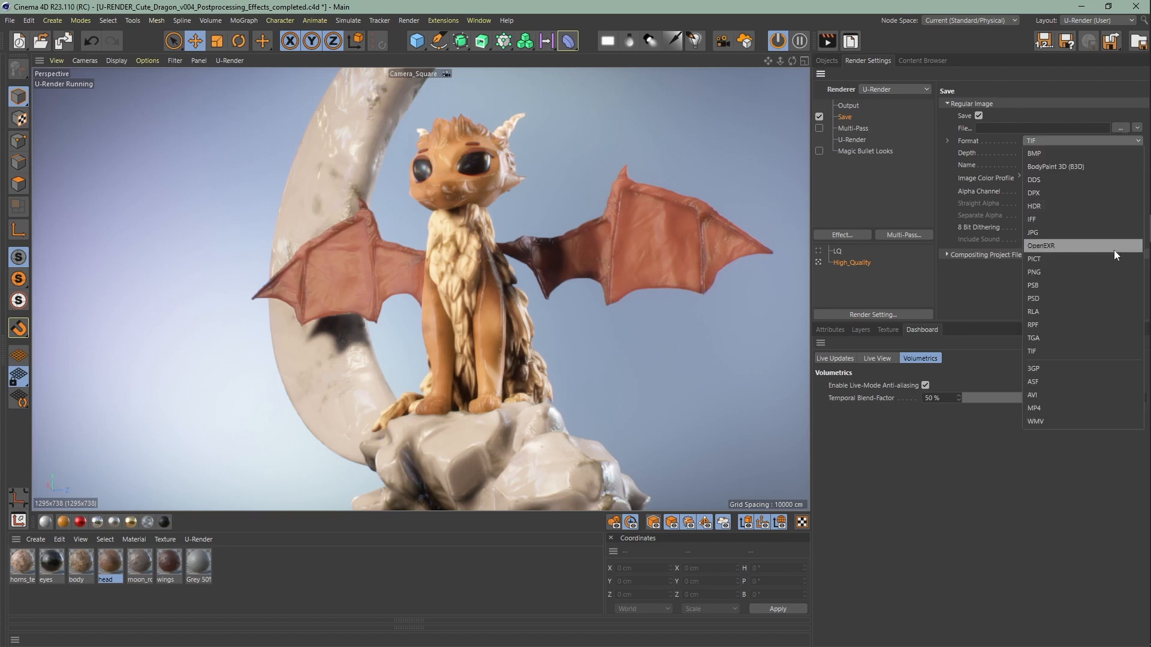
pyautogui.click(1091, 139)
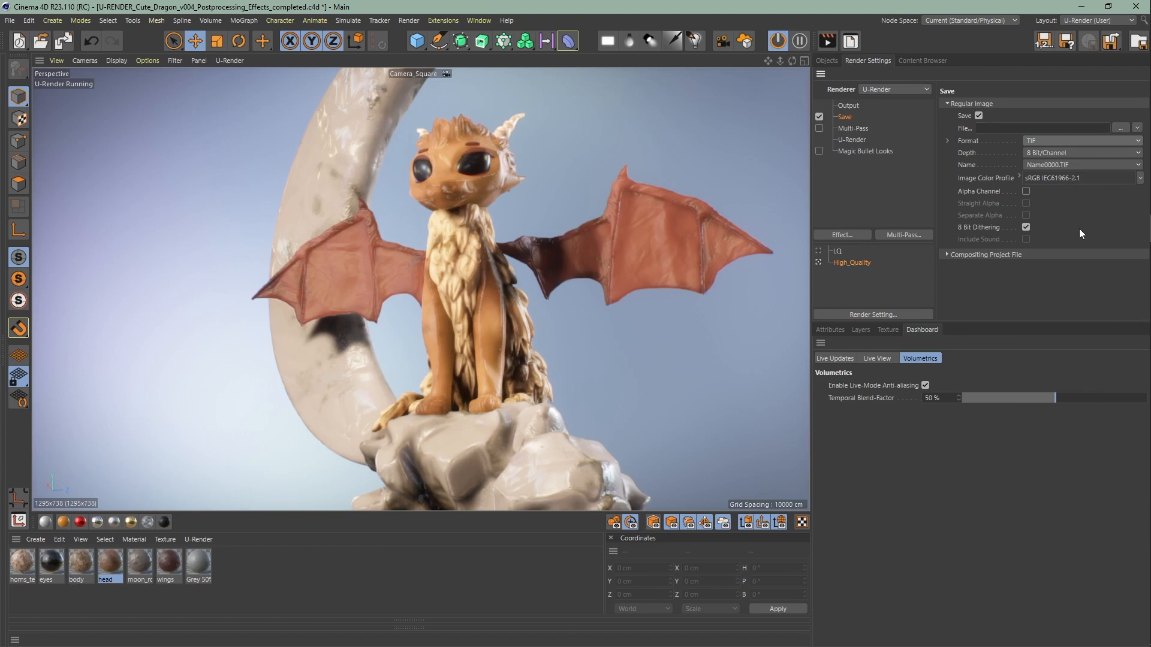
pyautogui.click(819, 117)
# Step: Open the Output render settings and set the Dashboard's Live Resolution to Output
pyautogui.click(854, 109)
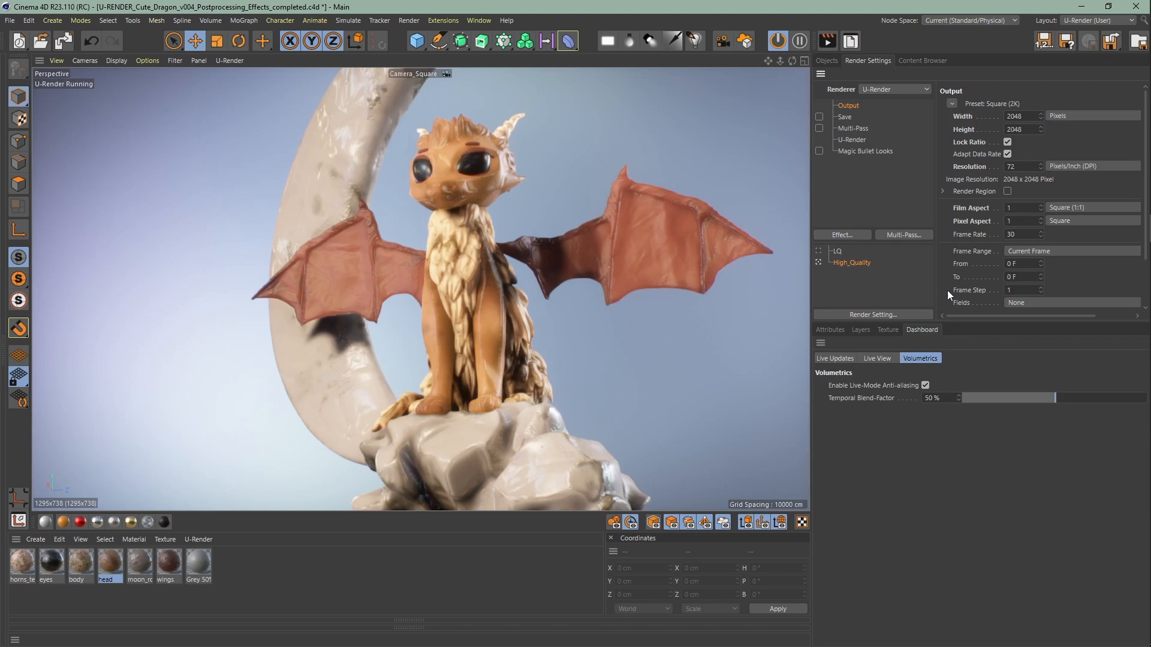
pyautogui.click(896, 358)
pyautogui.click(895, 406)
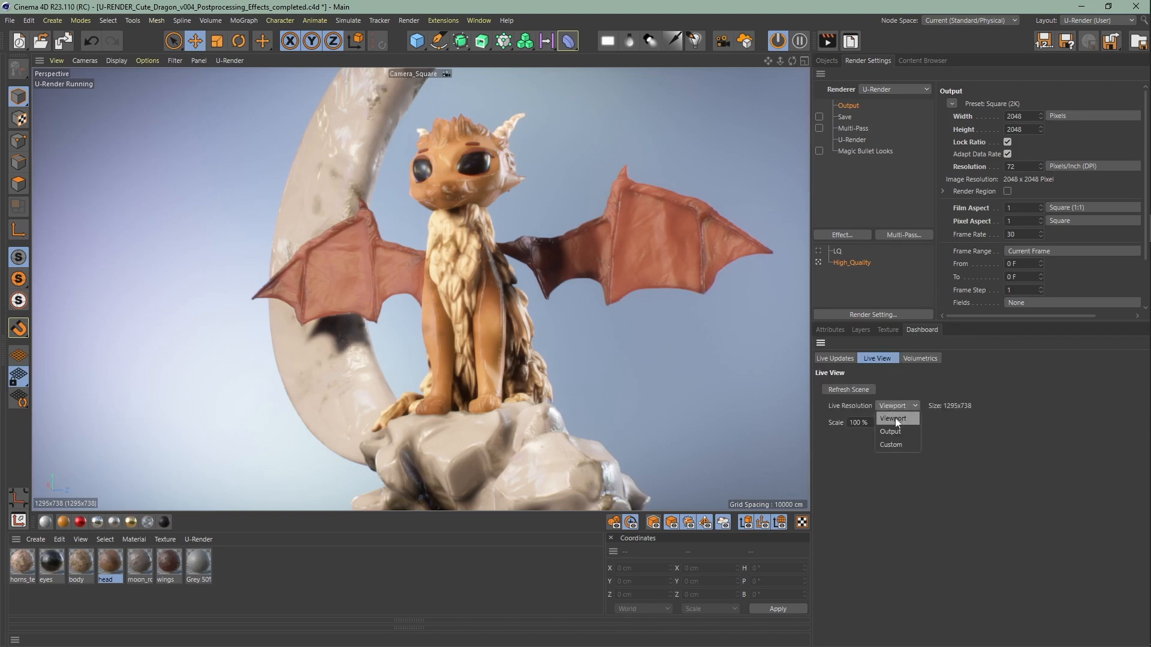
pyautogui.click(894, 416)
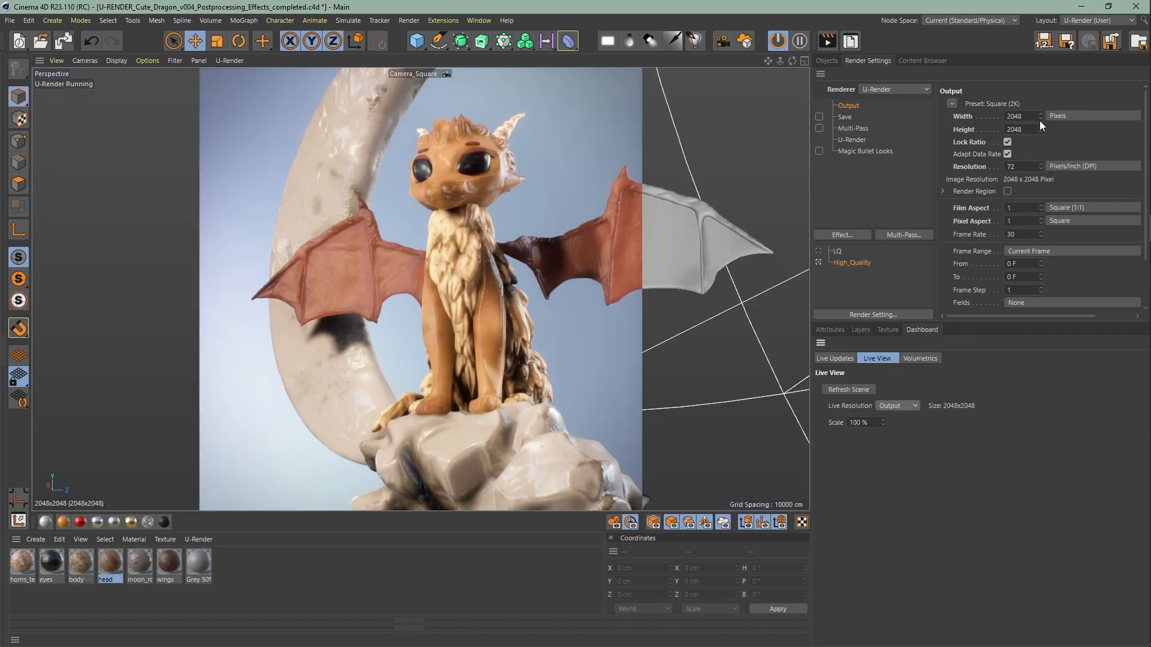
# Step: Set the output Film Aspect to HDTV (16:9) and the width to 1920 pixels
pyautogui.click(1052, 206)
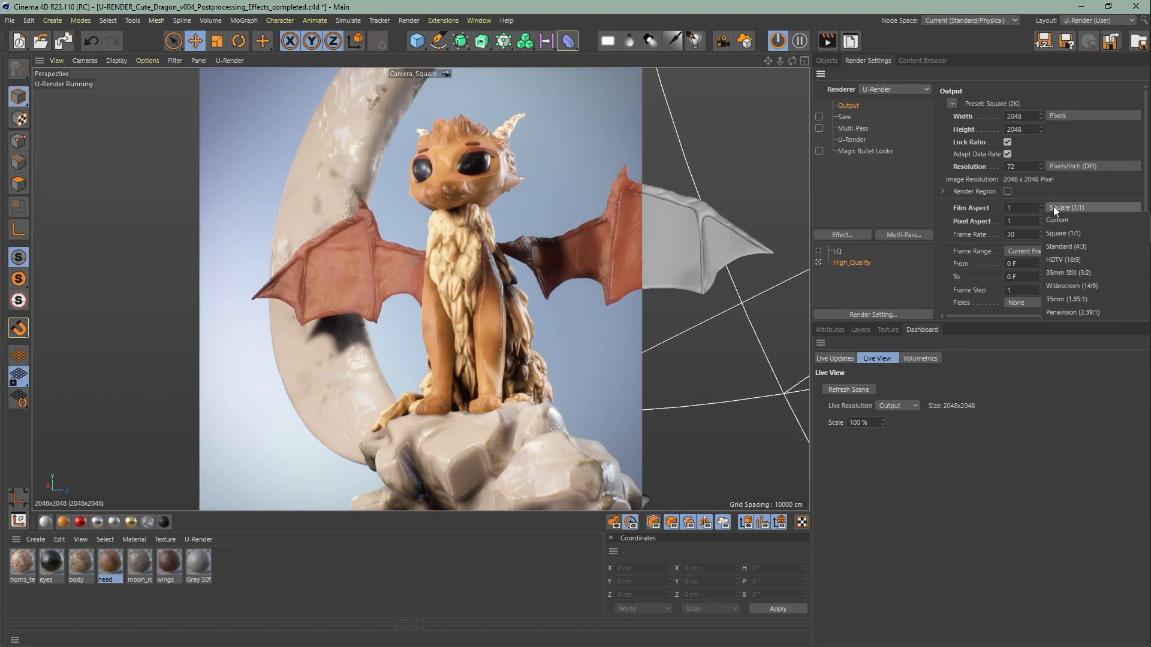
pyautogui.click(1073, 259)
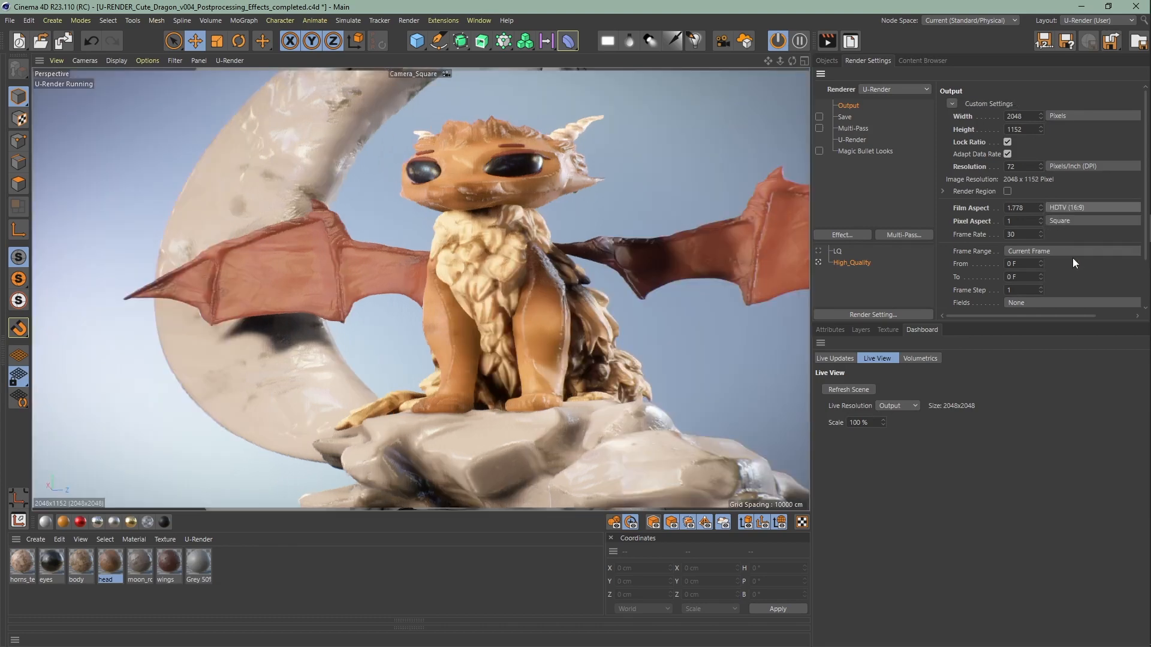
pyautogui.click(1026, 116)
pyautogui.write('198')
pyautogui.press('BackSpace')
pyautogui.write('20')
pyautogui.press('Return')
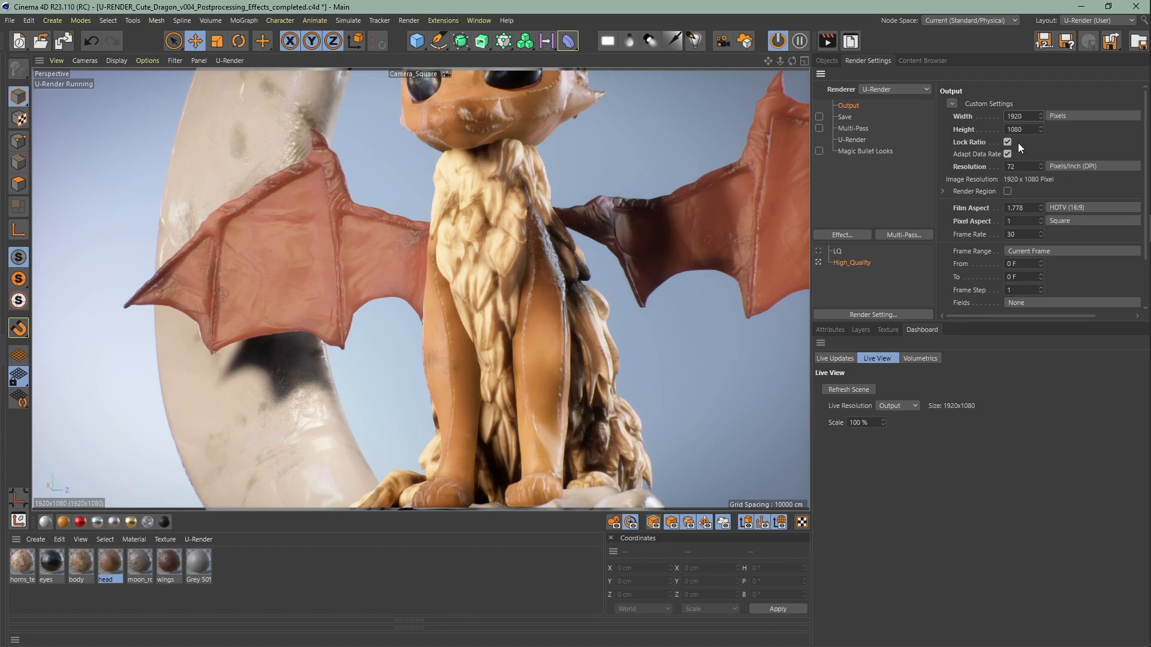
# Step: Set the focal length of Camera_Square to Normal Lens (50 mm)
pyautogui.click(832, 61)
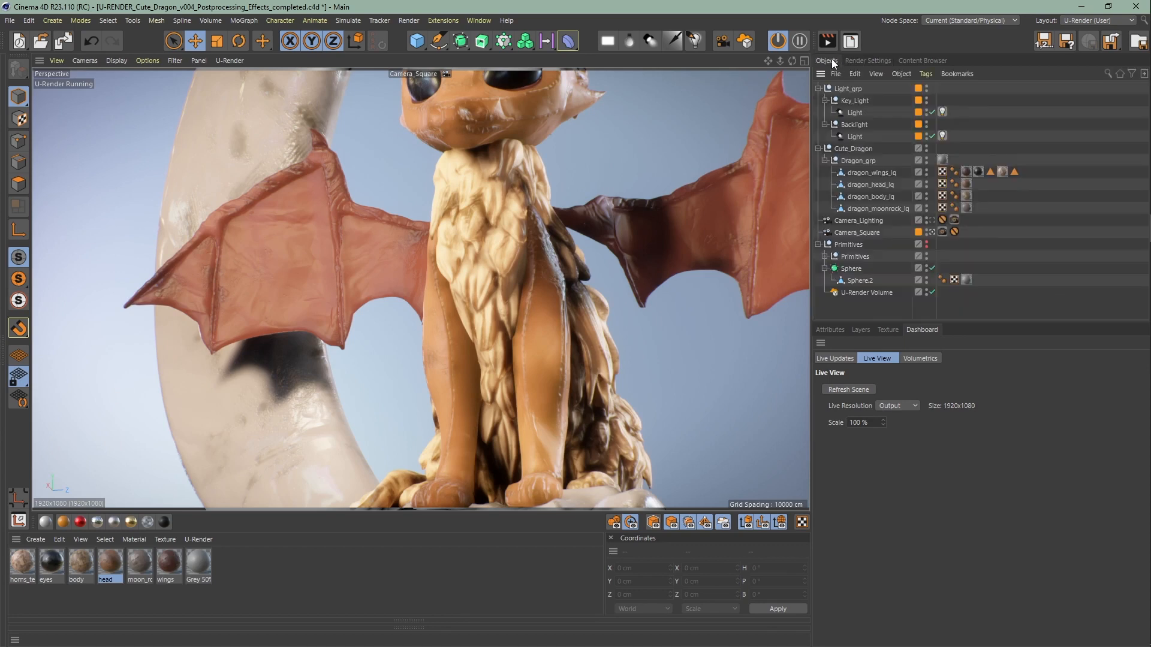
pyautogui.click(869, 232)
pyautogui.click(834, 330)
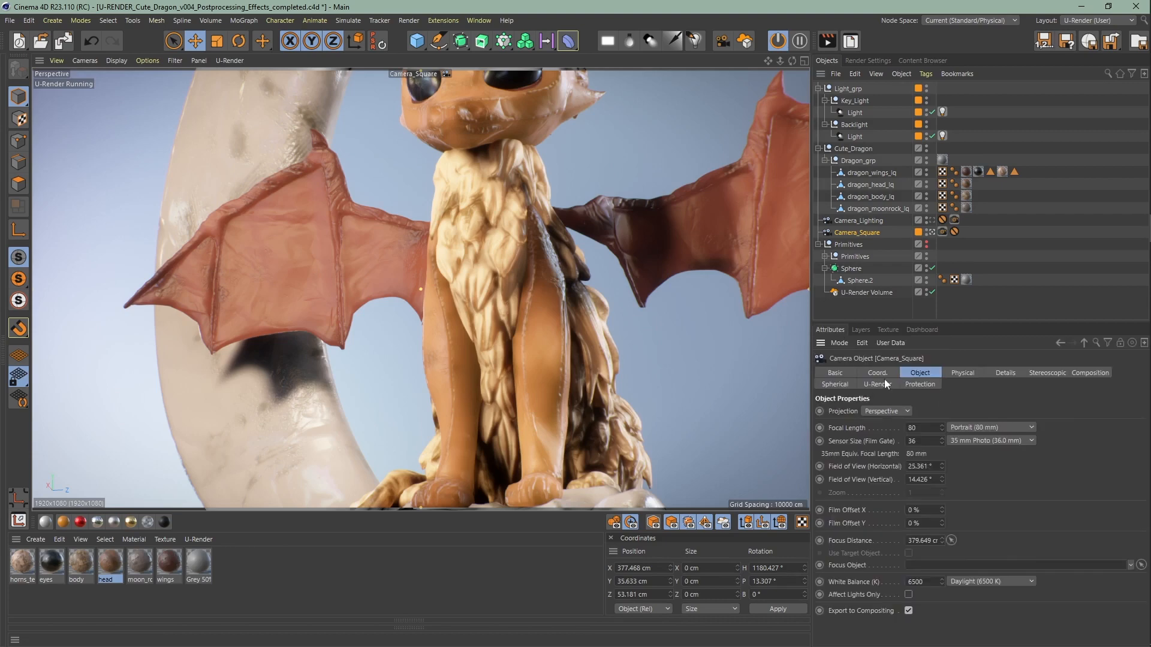
pyautogui.click(970, 426)
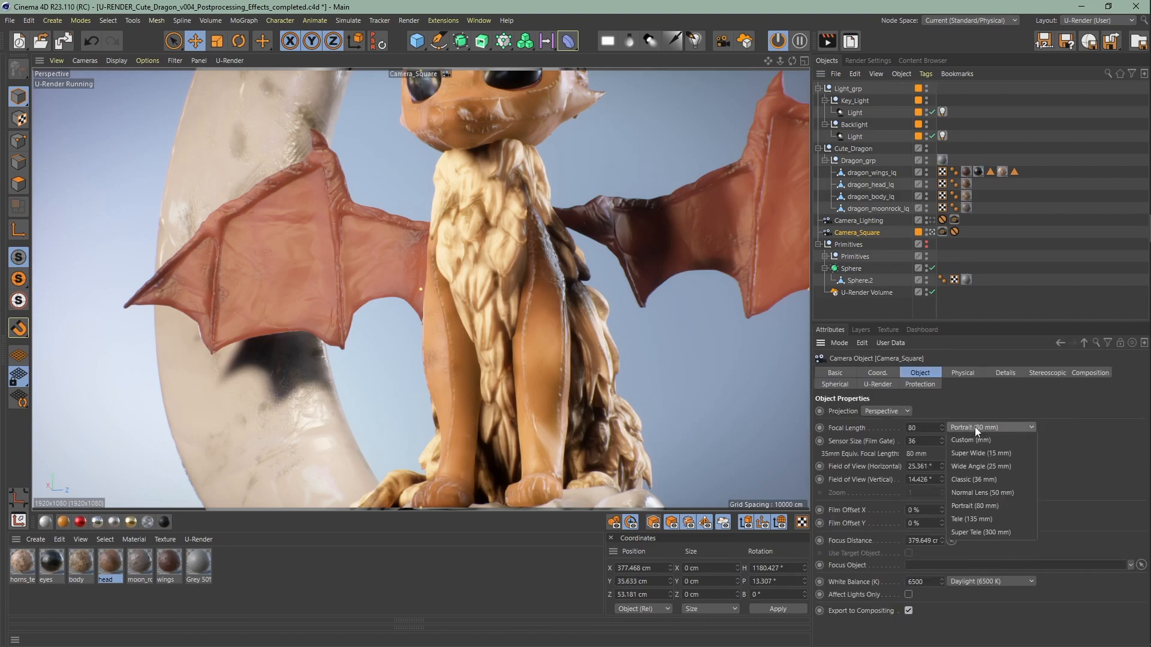
pyautogui.click(977, 489)
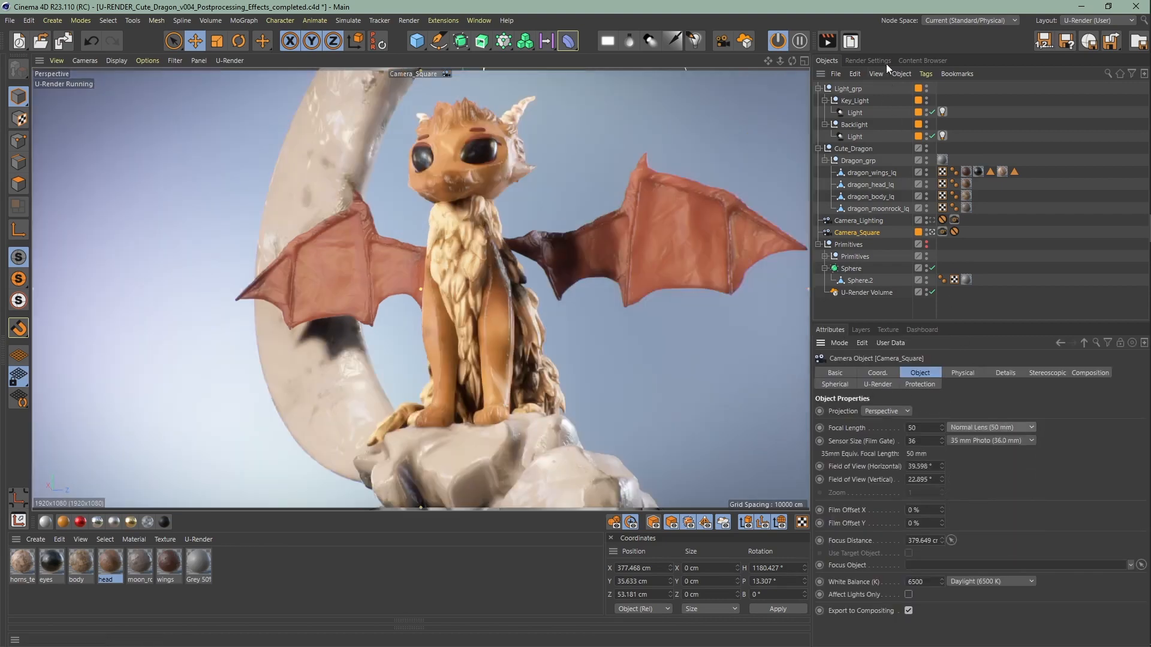
# Step: Render the scene to the Picture Viewer and inspect the whole image at 80 % zoom
pyautogui.click(885, 63)
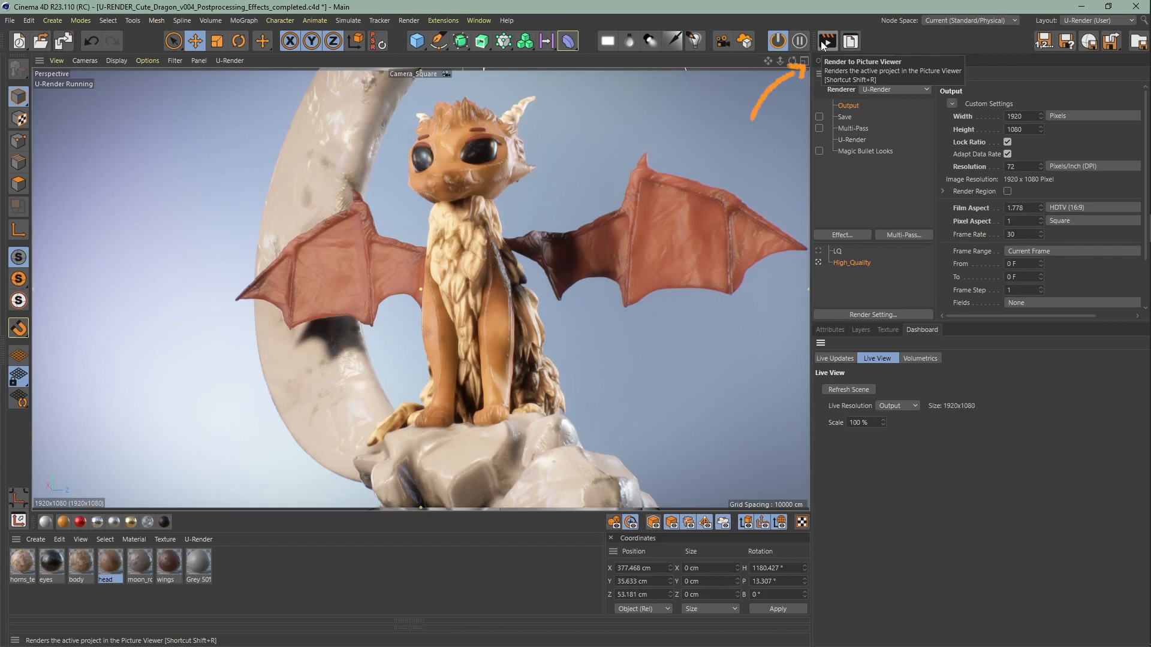
pyautogui.click(821, 41)
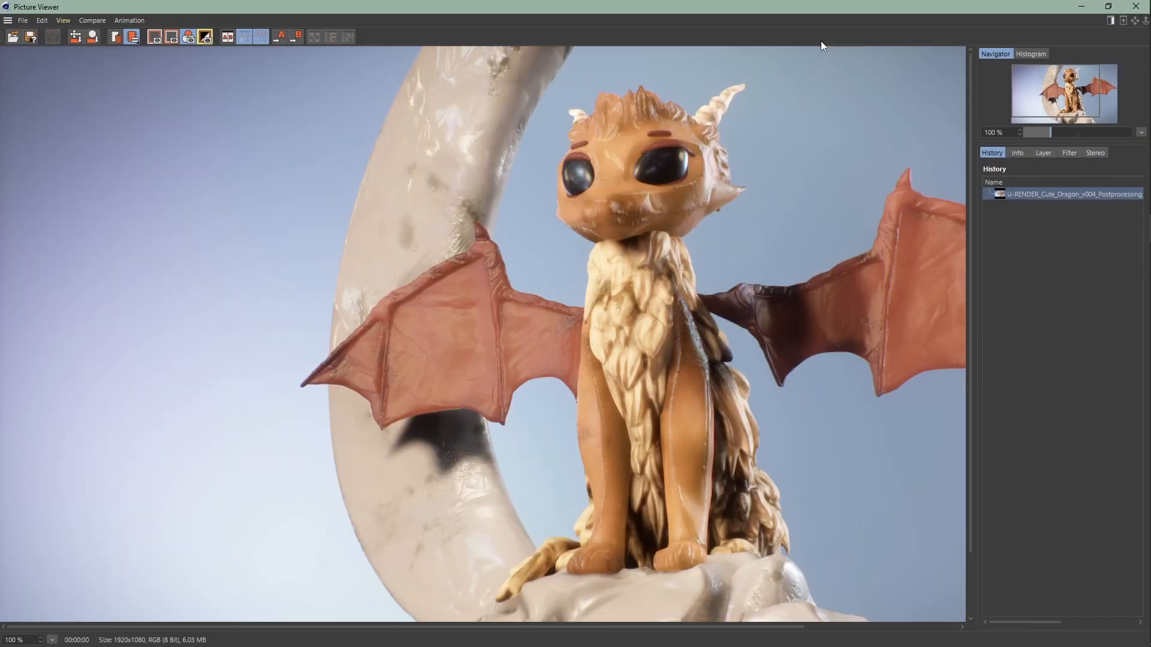
pyautogui.scroll(-4, 720, 252)
pyautogui.scroll(2, 719, 267)
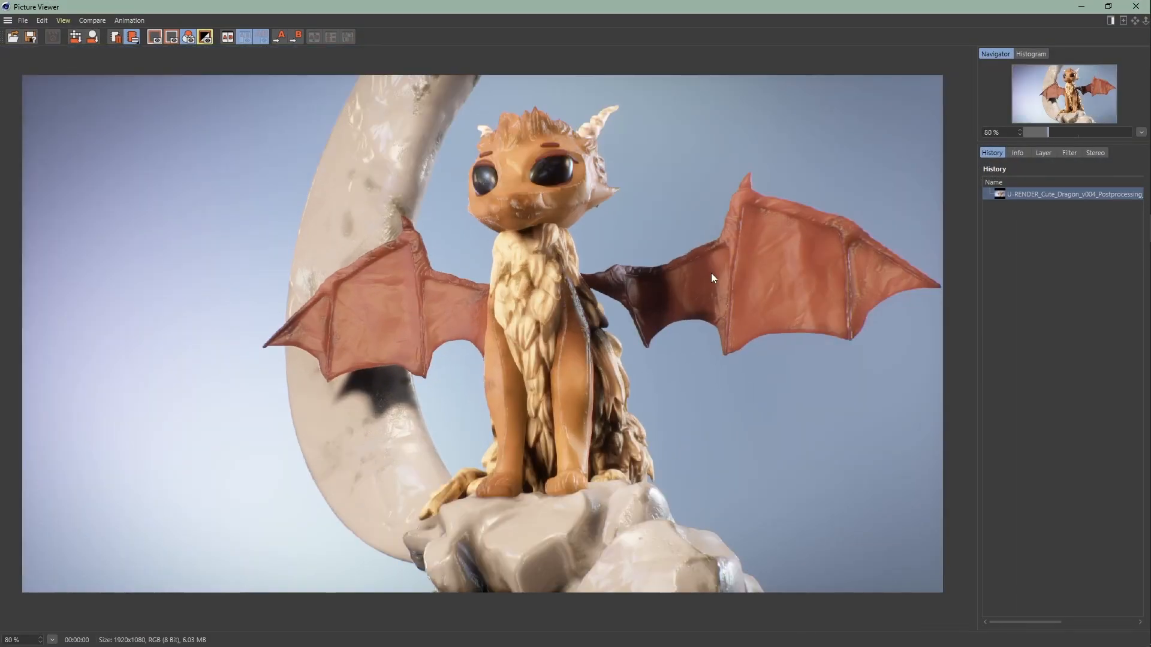
# Step: Examine the available types and file formats in the rendered still image's save options, and close them without saving
pyautogui.click(31, 39)
pyautogui.moveTo(54, 13); pyautogui.dragTo(530, 149)
pyautogui.click(599, 159)
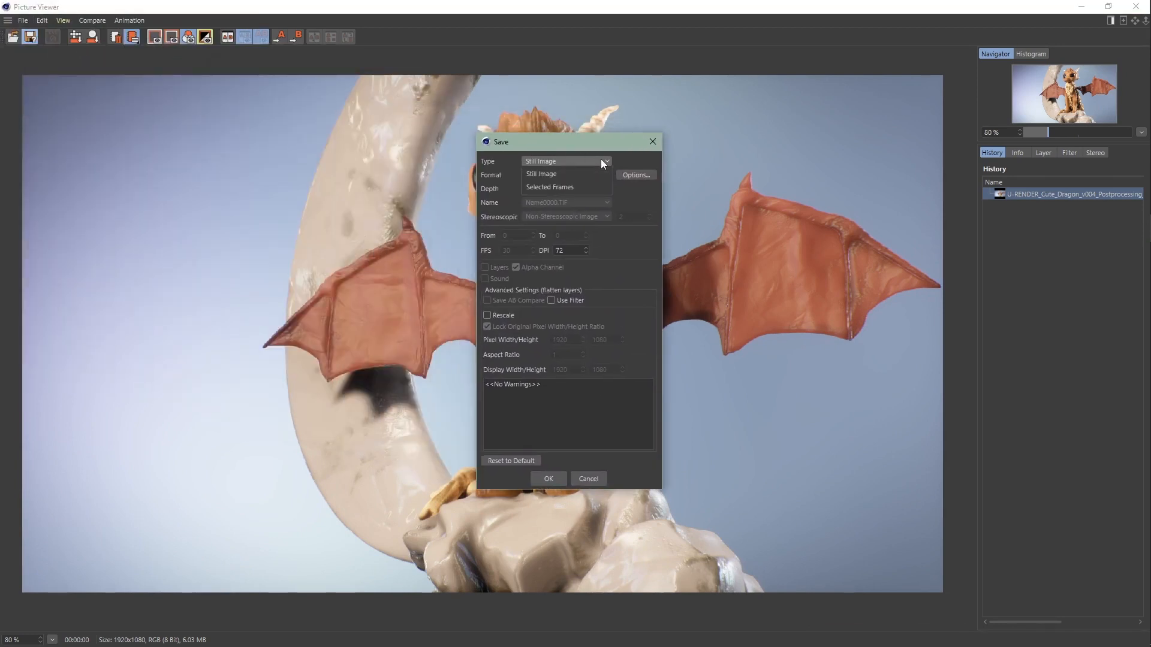
pyautogui.click(593, 178)
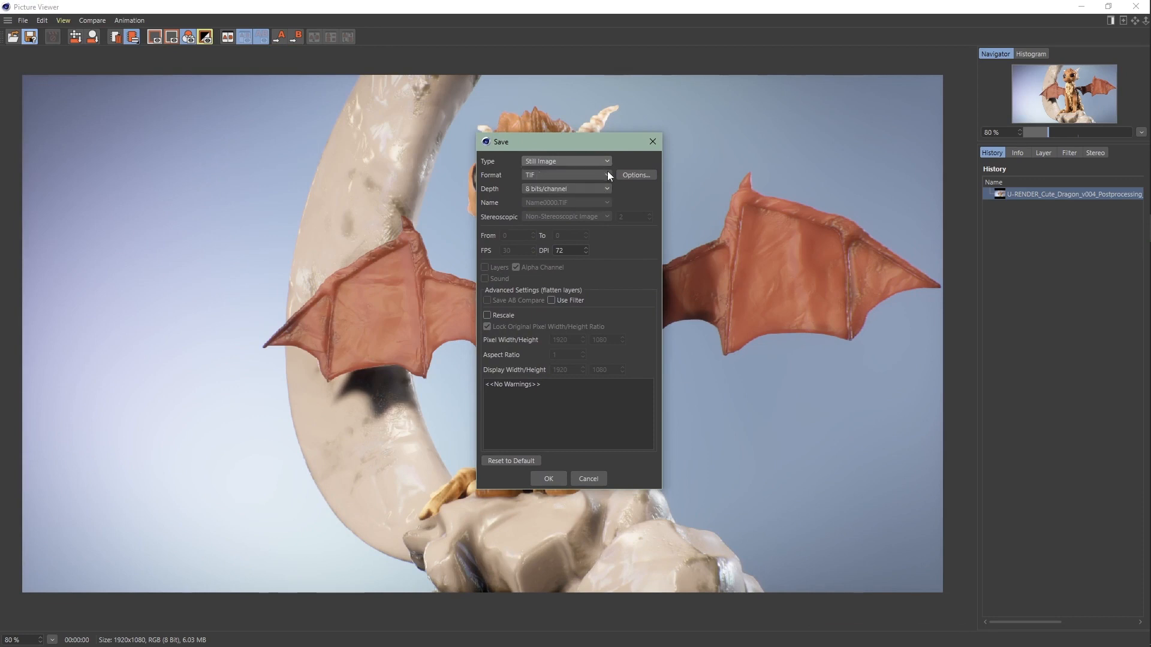
pyautogui.click(607, 174)
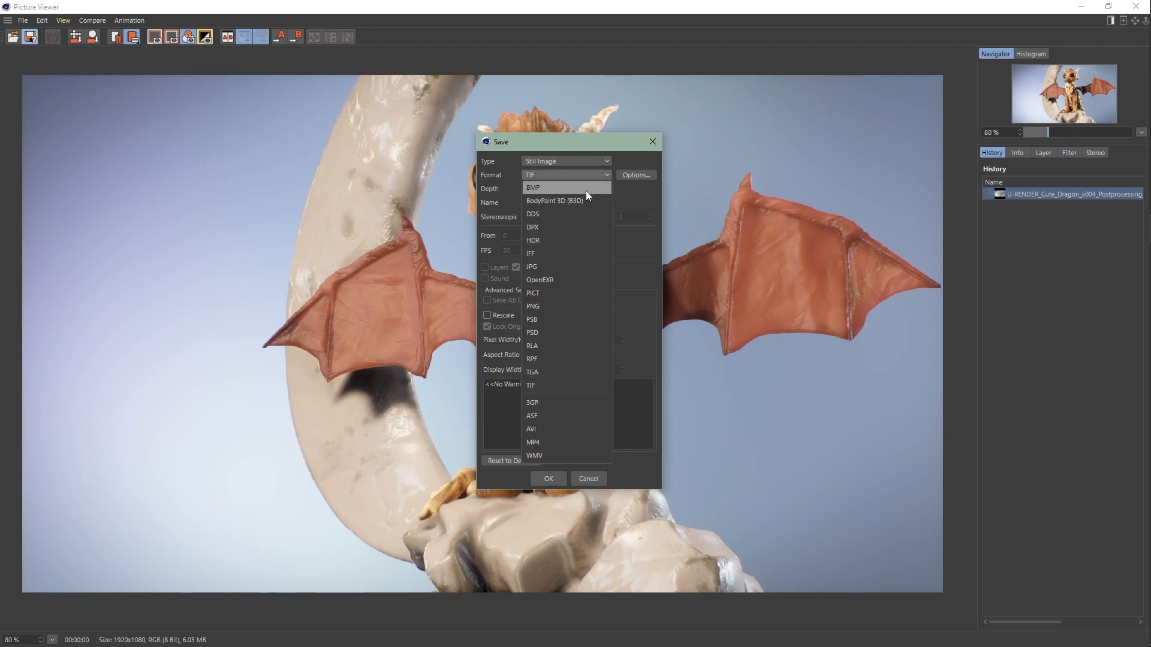
pyautogui.click(590, 174)
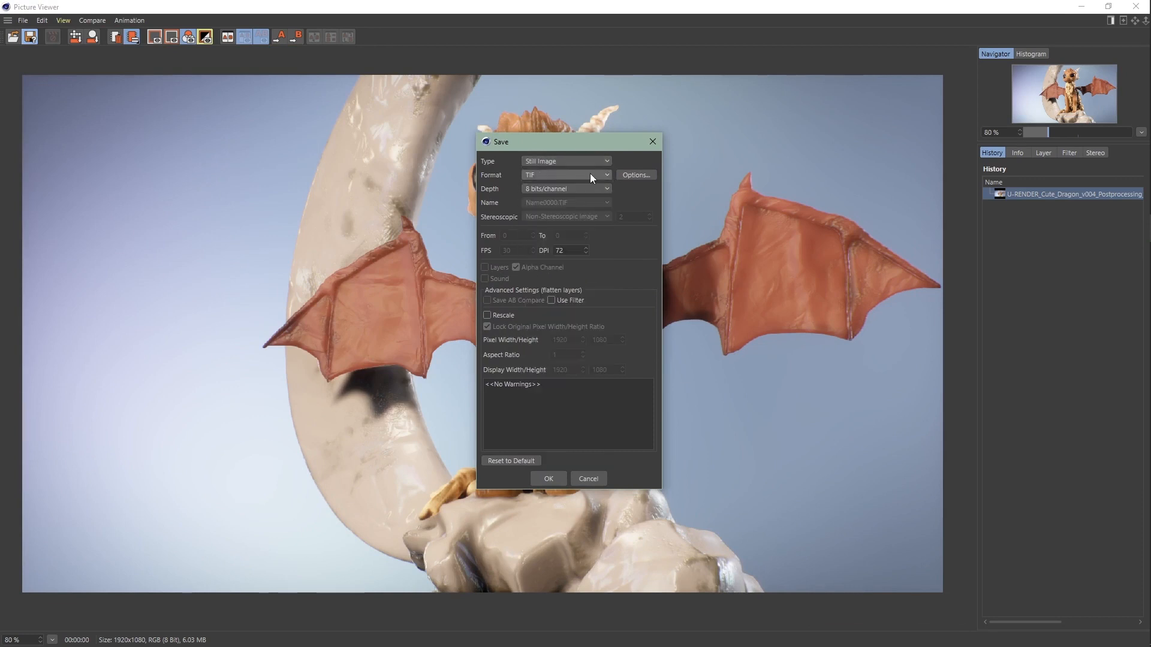
pyautogui.click(653, 143)
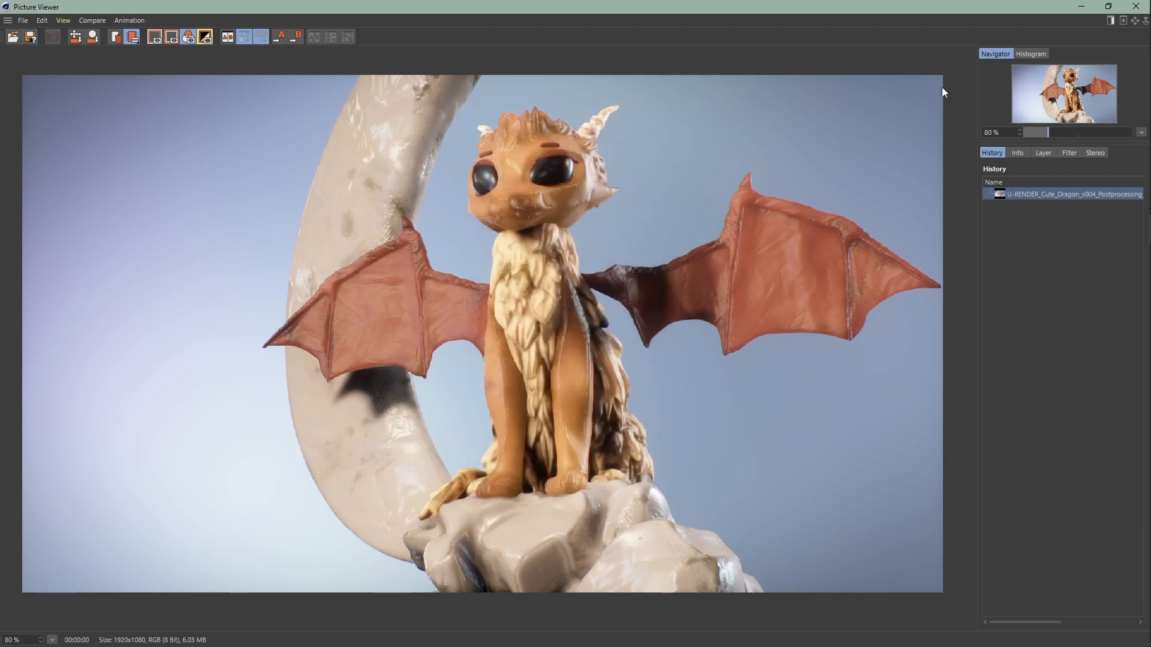
# Step: Set the output frame range to end at frame 10 and render the sequence to the Picture Viewer without specifying a save file
pyautogui.click(1091, 11)
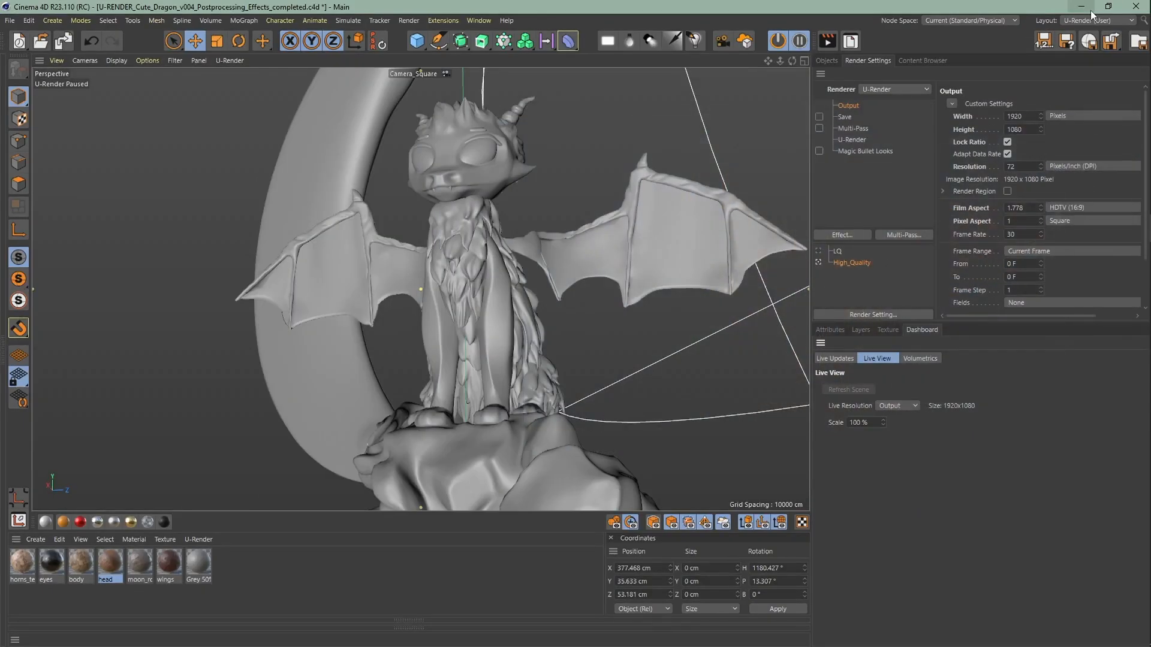
pyautogui.click(1024, 276)
pyautogui.write('10')
pyautogui.press('Return')
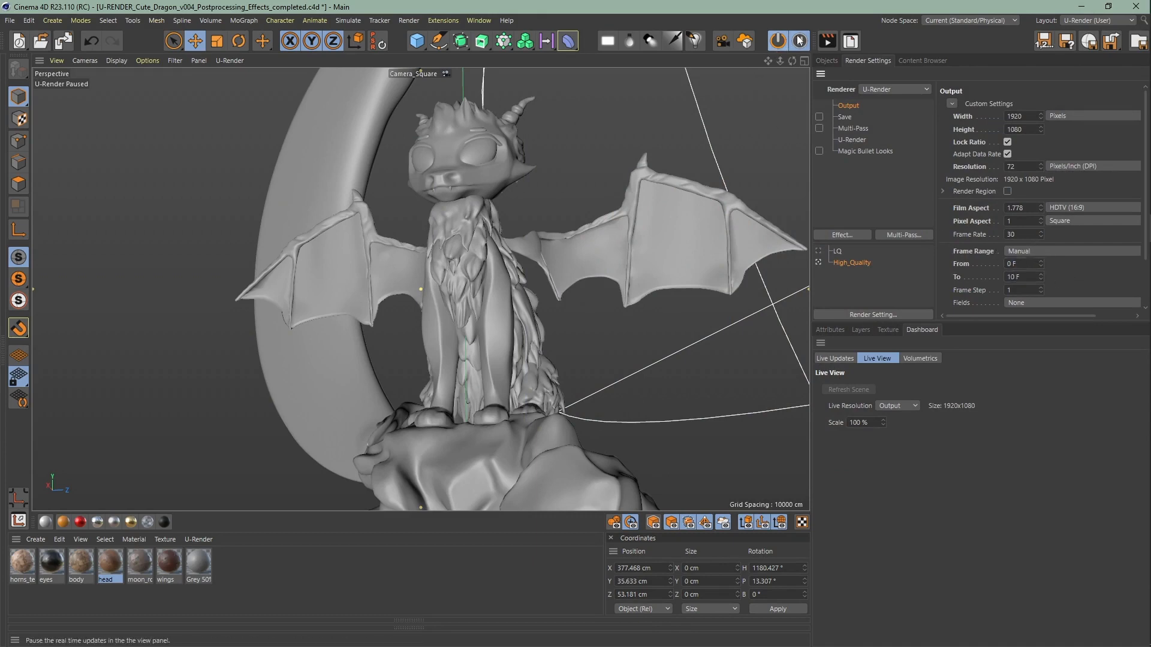
pyautogui.click(821, 42)
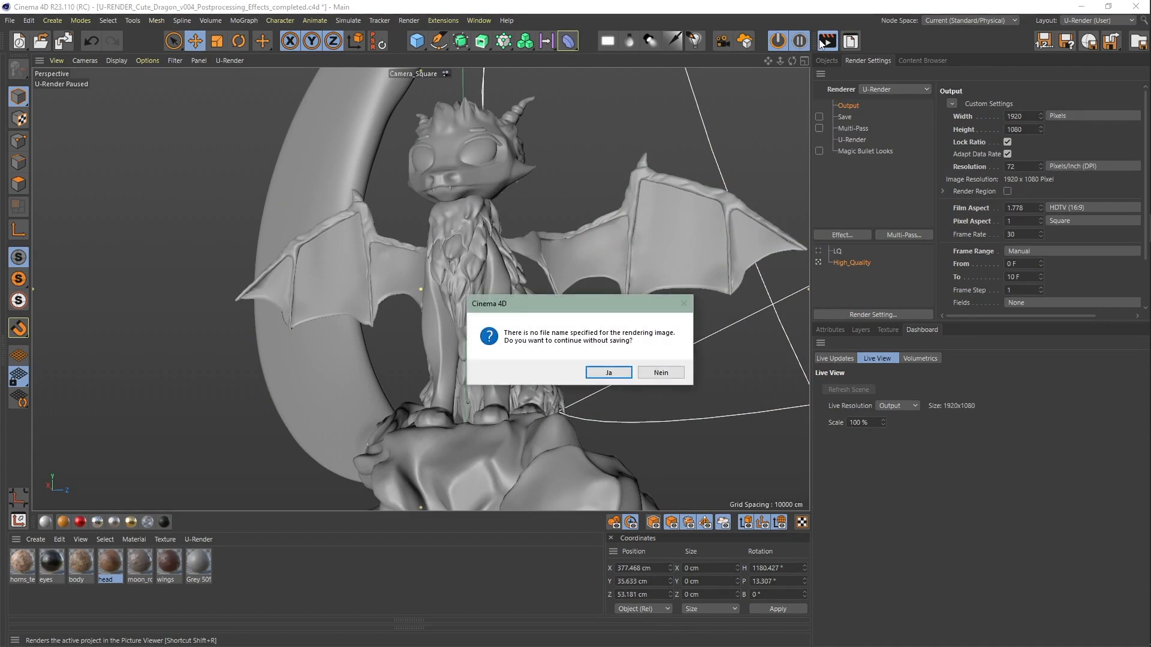
pyautogui.click(612, 372)
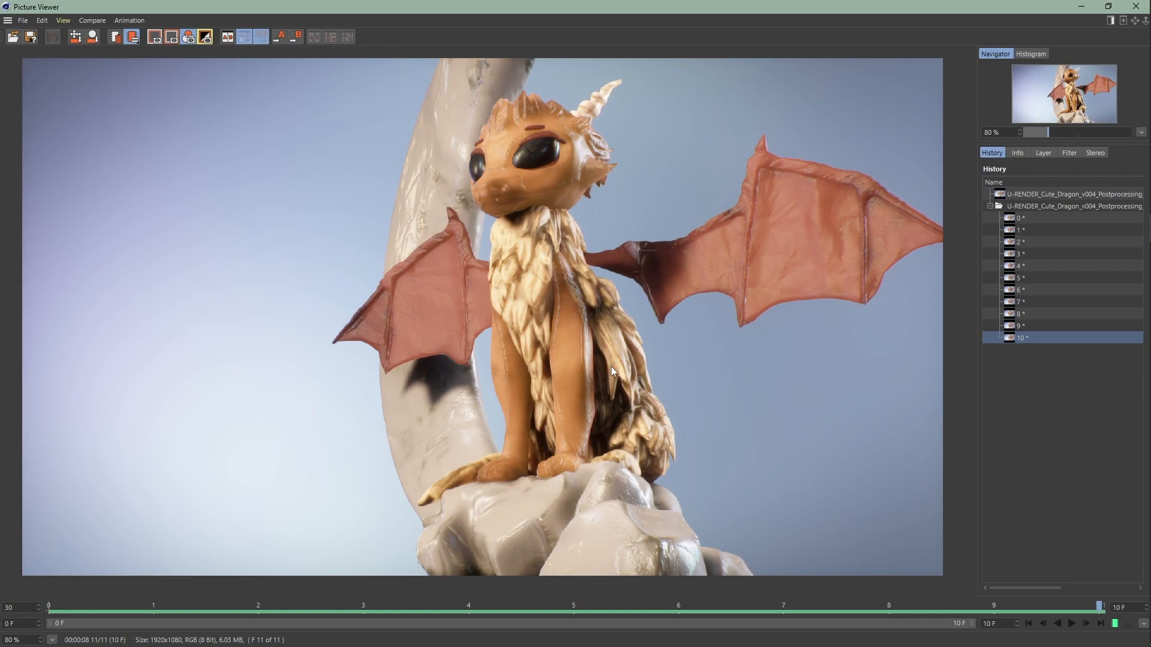
# Step: Choose Animation as the type and MP4 as the format in the rendered sequence's save options, and cancel without saving
pyautogui.click(32, 37)
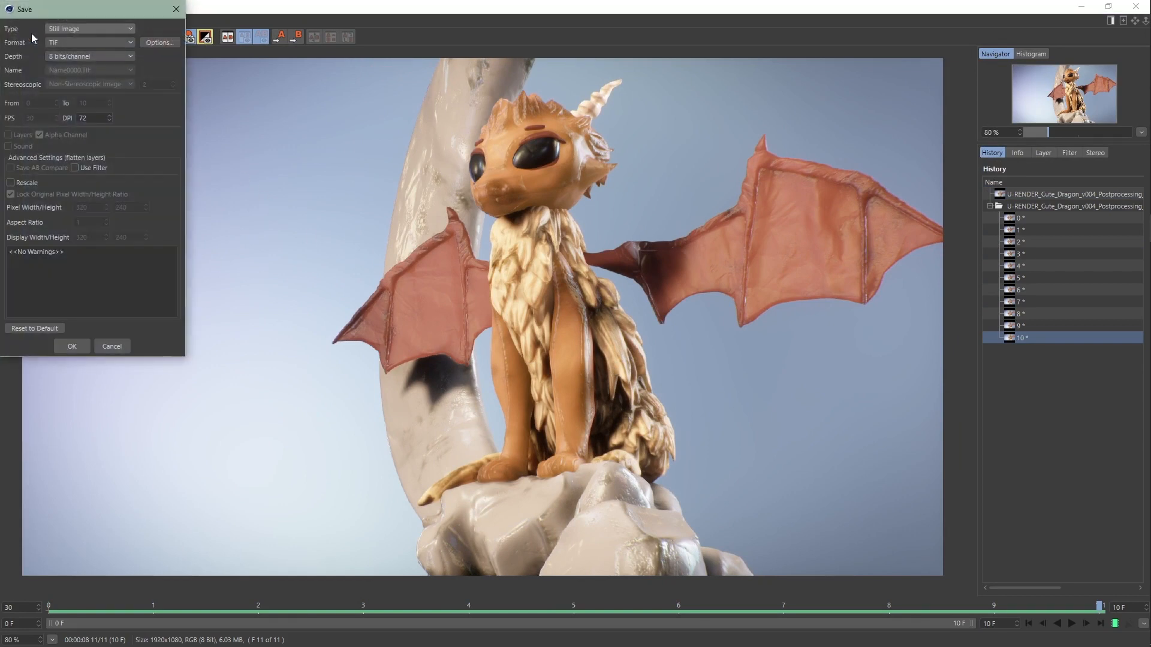
pyautogui.moveTo(40, 12); pyautogui.dragTo(462, 117)
pyautogui.click(487, 134)
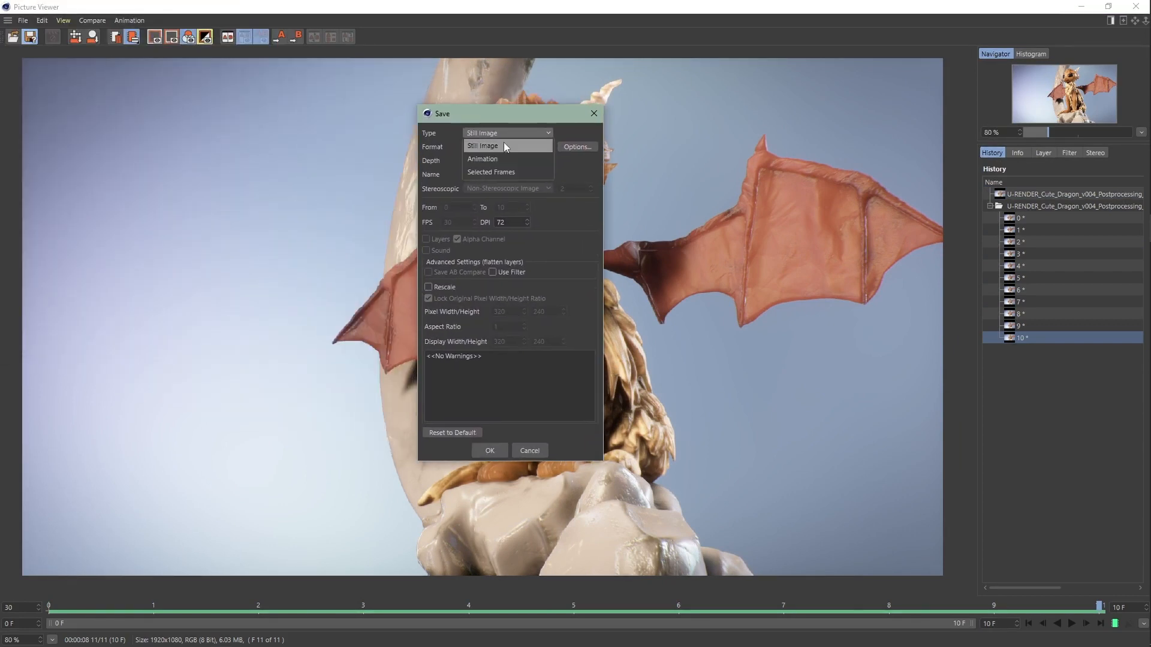
pyautogui.click(509, 165)
pyautogui.click(530, 147)
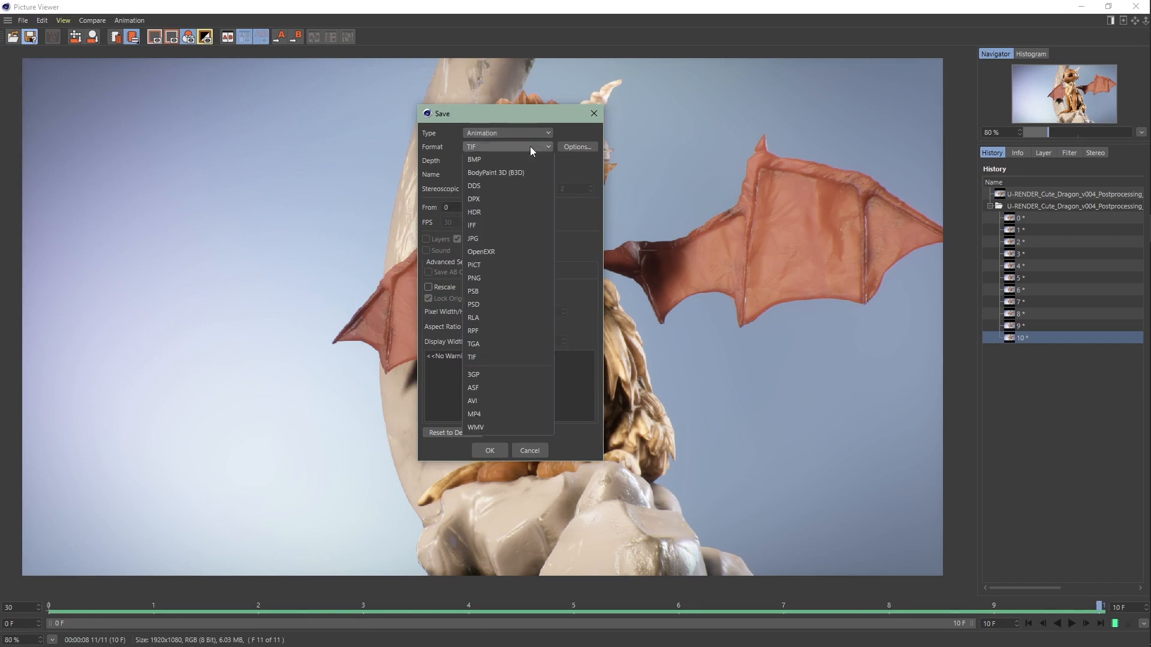
pyautogui.click(503, 414)
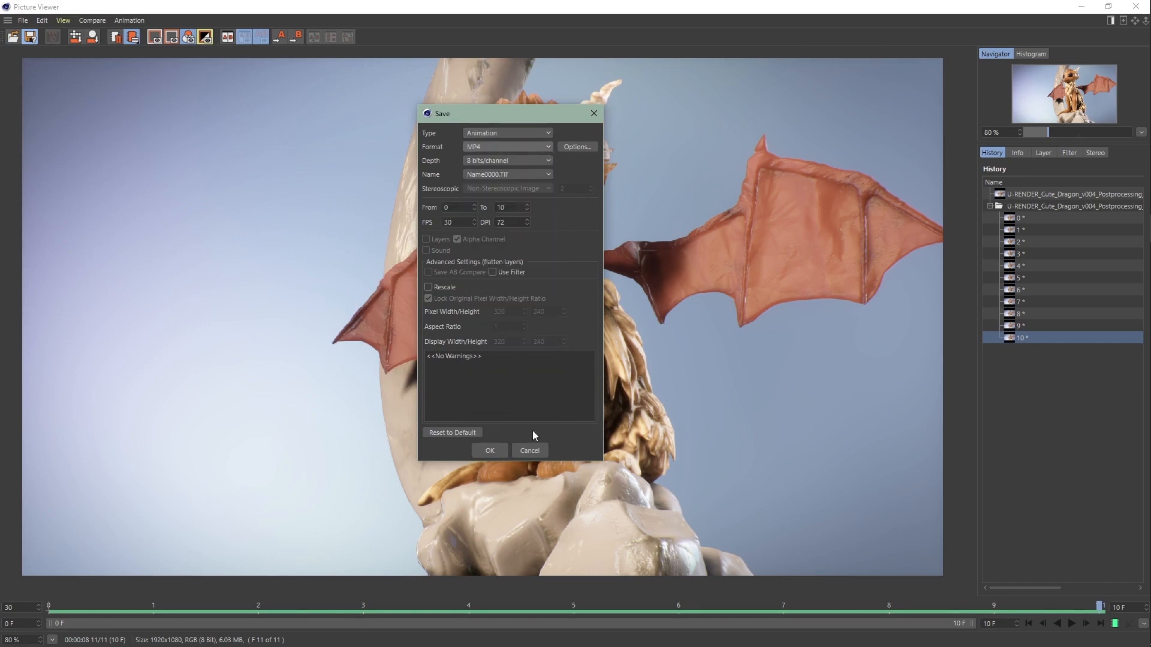
pyautogui.click(519, 450)
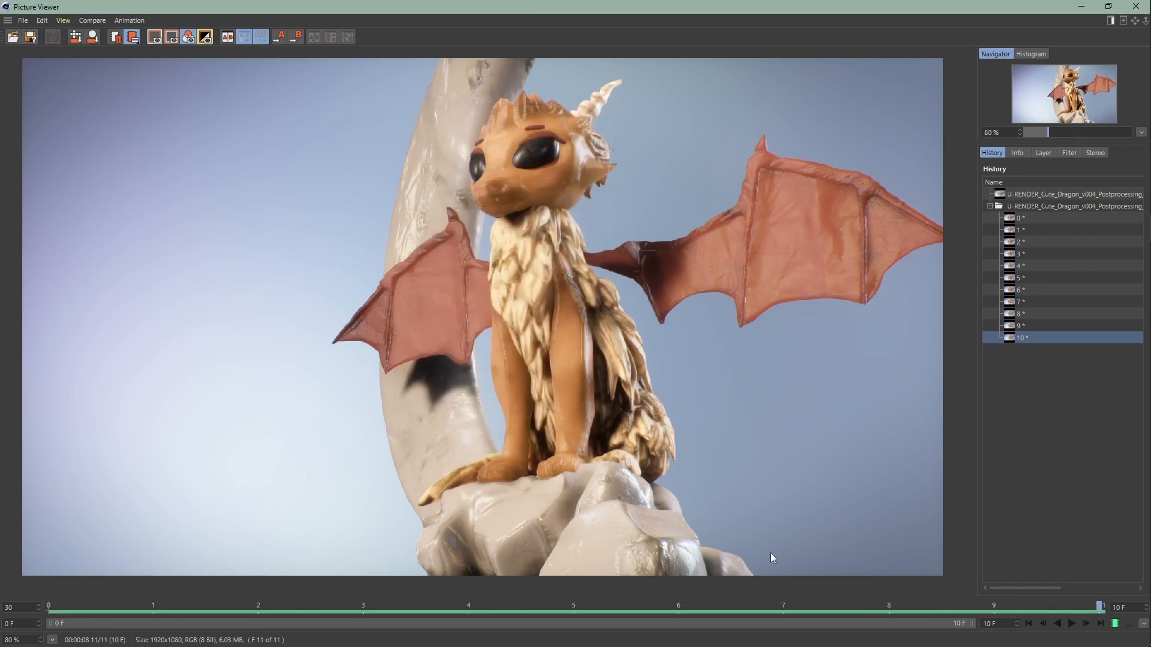
# Step: View frame 0 of the rendered sequence in the Picture Viewer history
pyautogui.click(1028, 216)
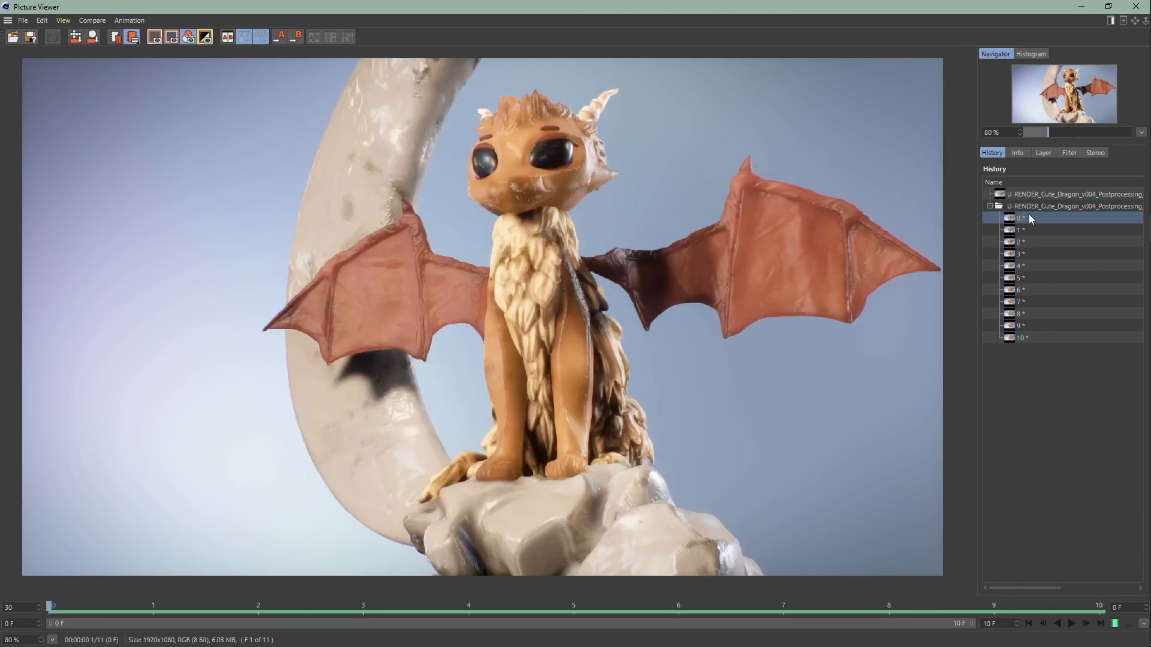